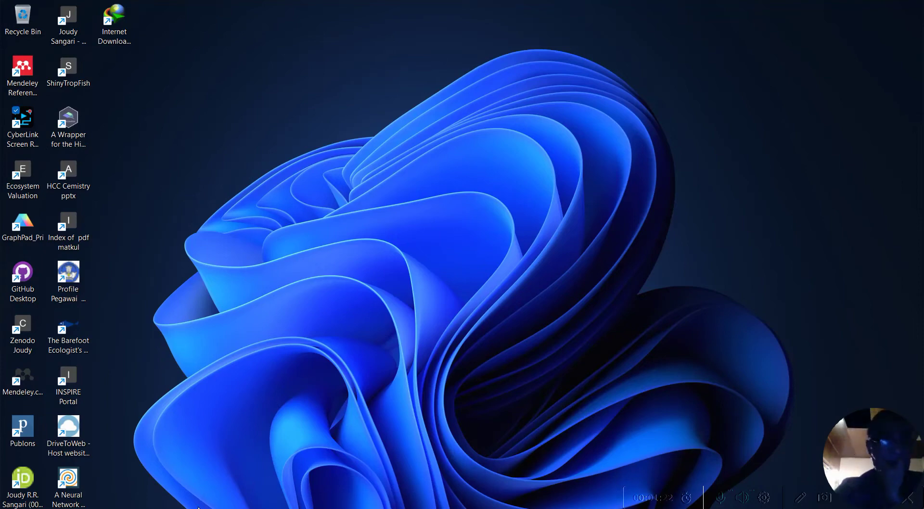
Switch to Chrome with the first profile and search Google for "download mendeley reference"
{"action": "mouse_move", "coordinate": [449, 491]}
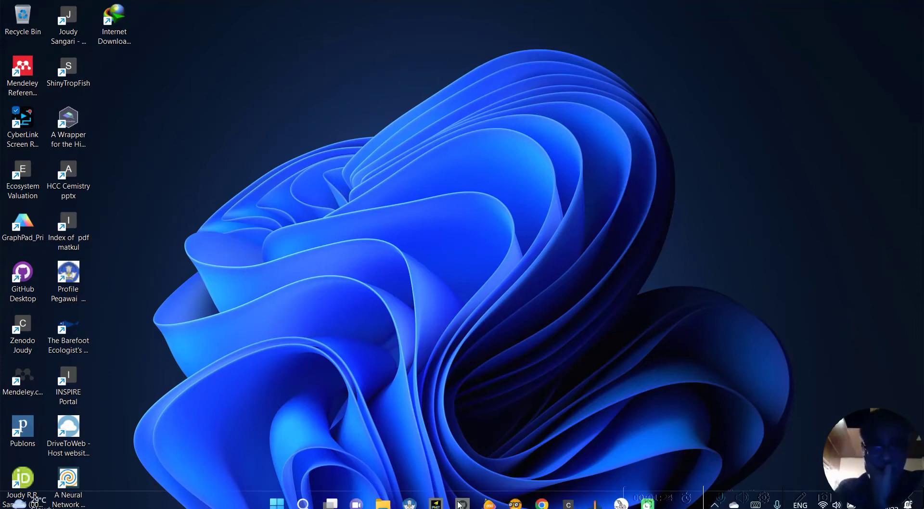
{"action": "left_click", "coordinate": [542, 504]}
{"action": "left_click", "coordinate": [369, 331]}
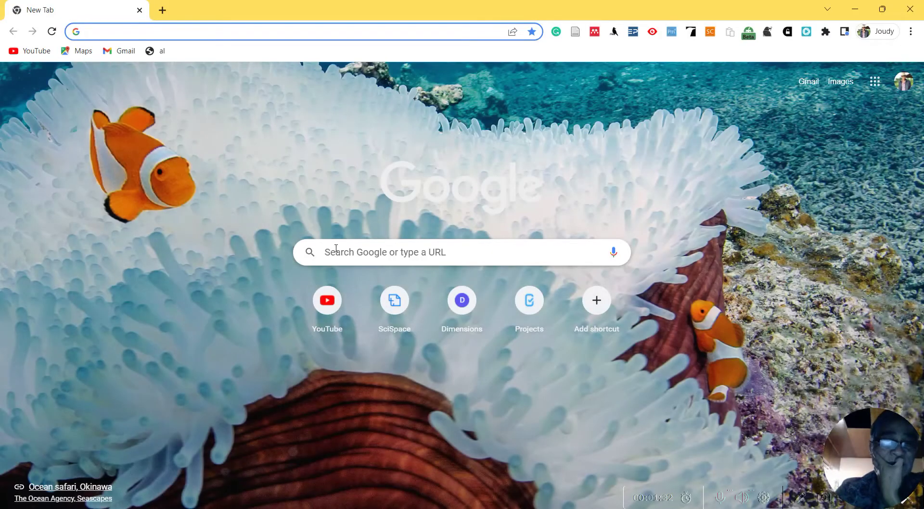
{"action": "left_click", "coordinate": [355, 260]}
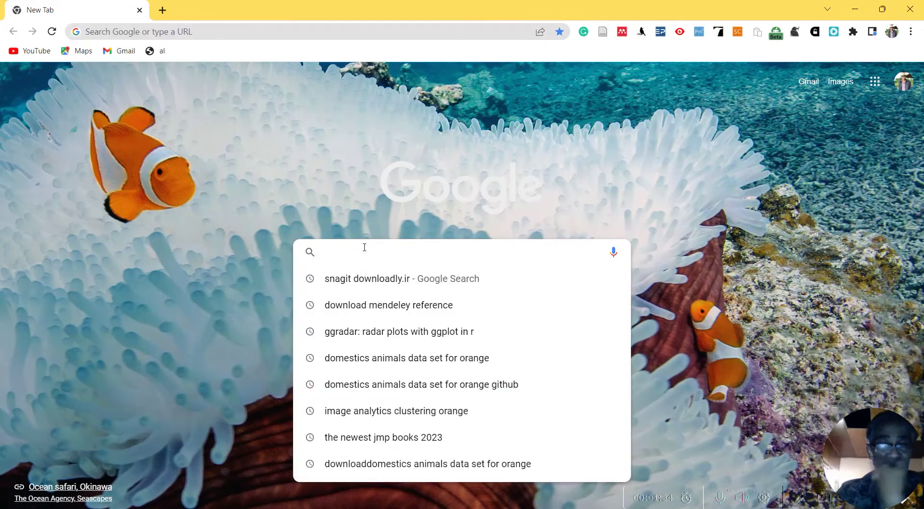
{"action": "left_click", "coordinate": [405, 306]}
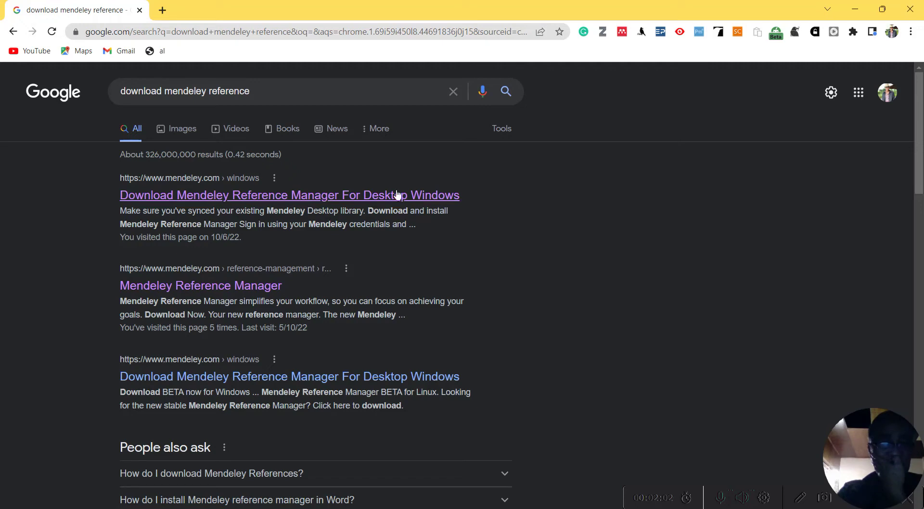
{"action": "left_click", "coordinate": [170, 195]}
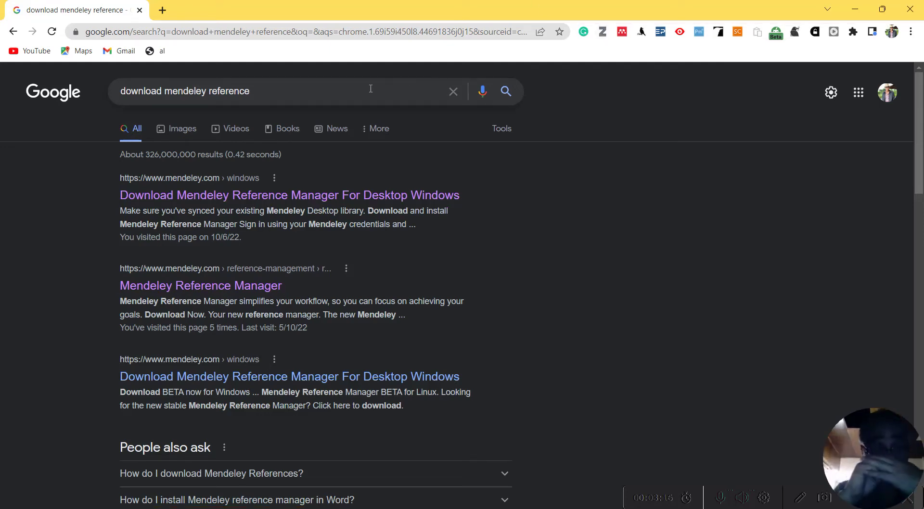
{"action": "left_click", "coordinate": [181, 178]}
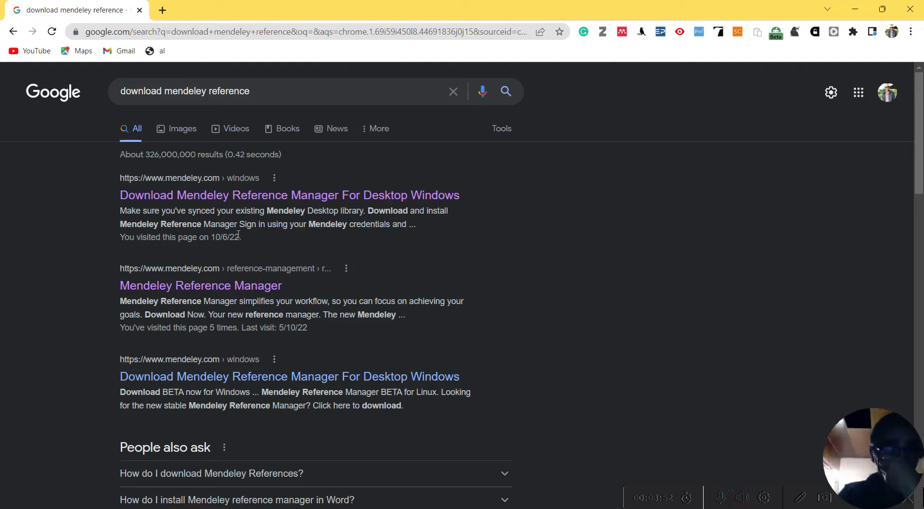
{"action": "left_click", "coordinate": [189, 198]}
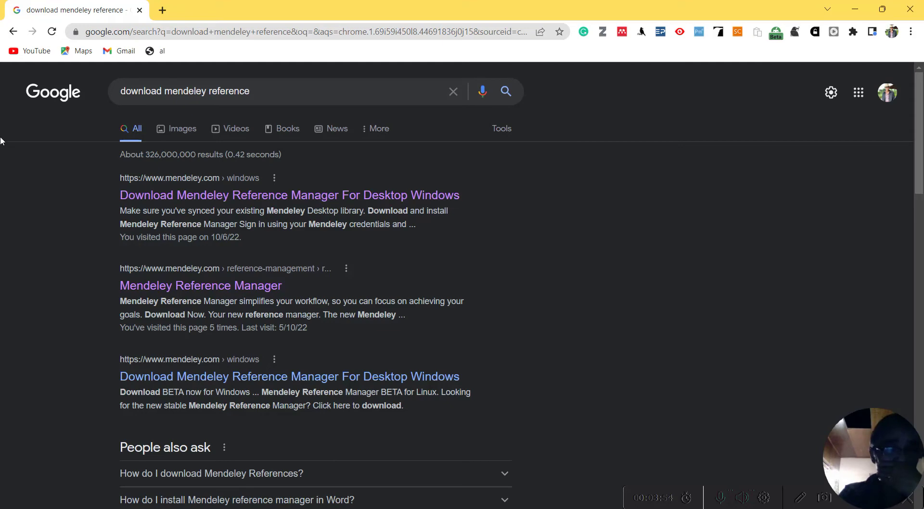
{"action": "left_click", "coordinate": [245, 197]}
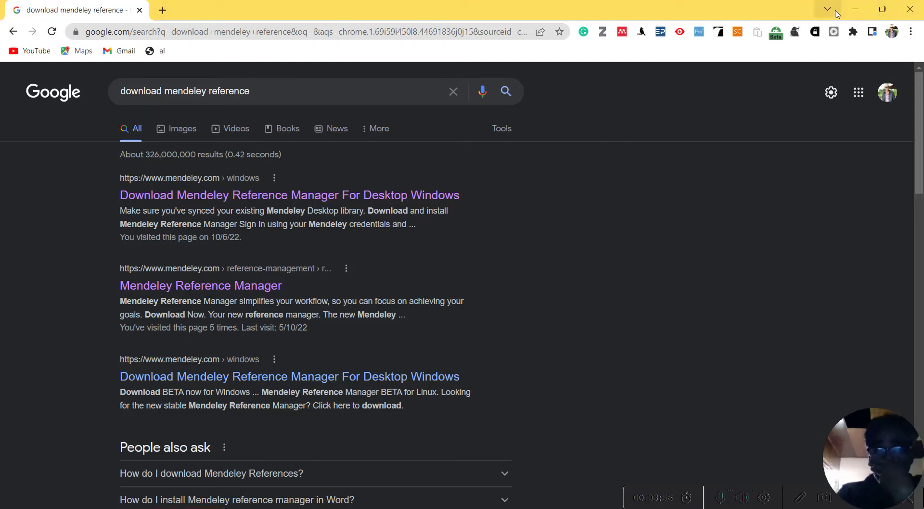
Minimize the browser and check the Downloads folder in File Explorer for the Mendeley Reference Manager installer, closing File Explorer when done
{"action": "left_click", "coordinate": [860, 11]}
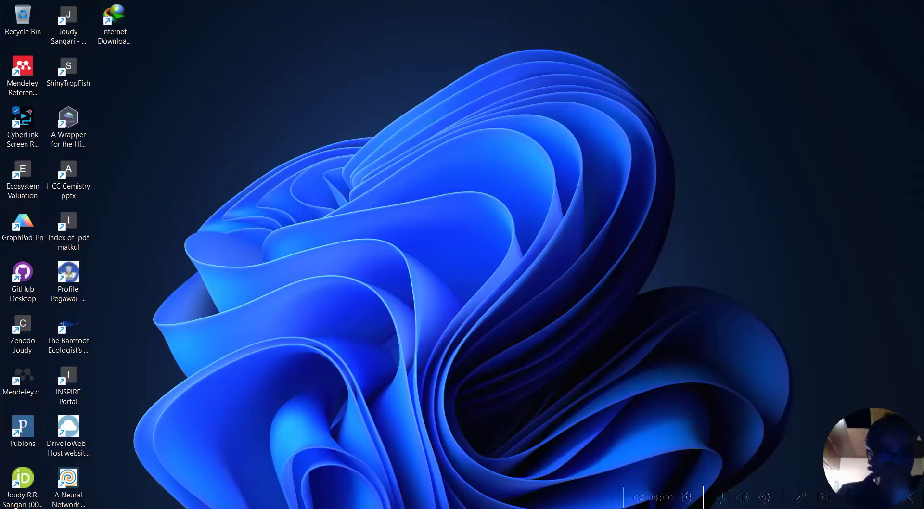
{"action": "mouse_move", "coordinate": [289, 504]}
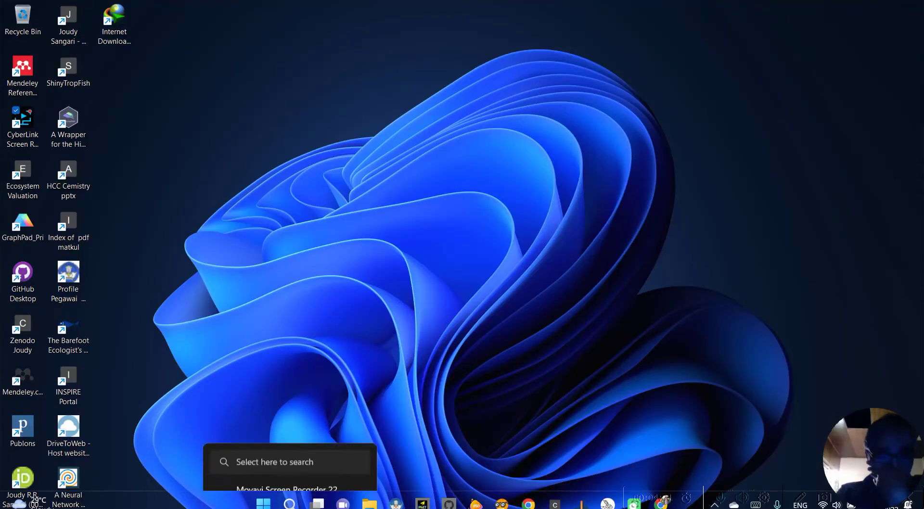
{"action": "left_click", "coordinate": [369, 504]}
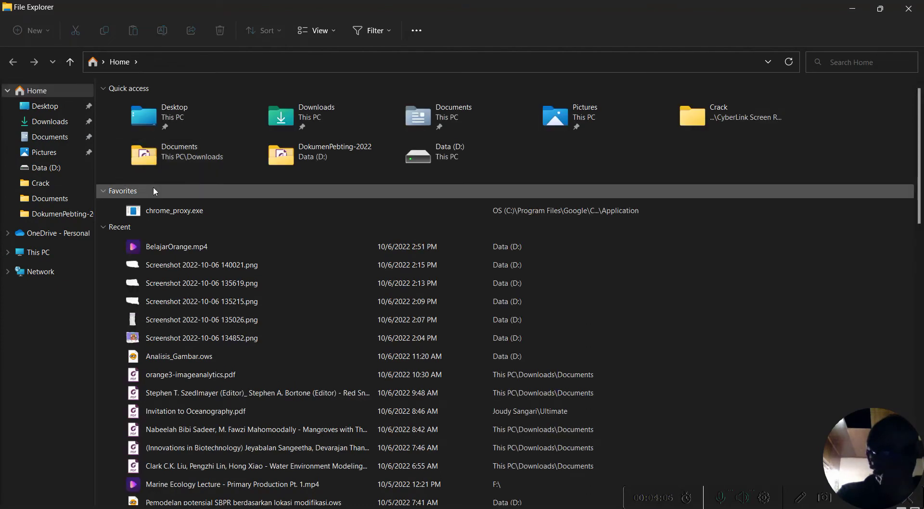
{"action": "left_click", "coordinate": [51, 126]}
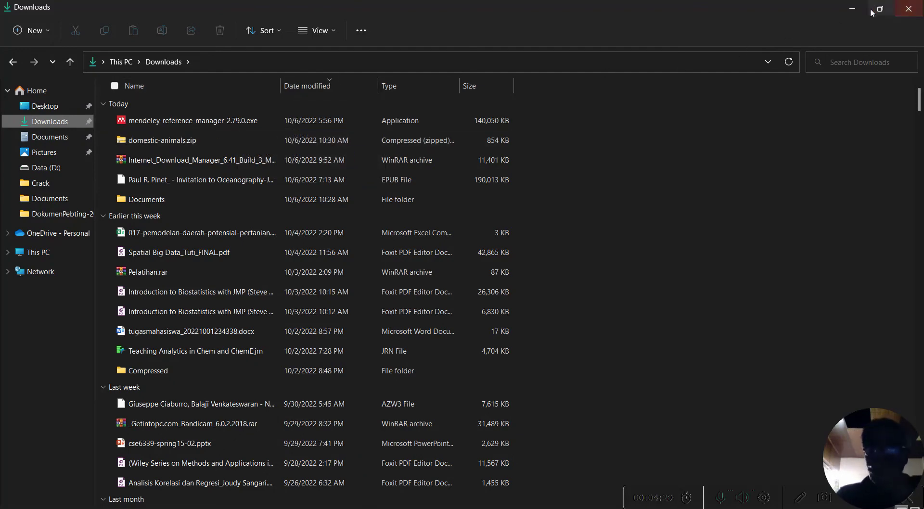
{"action": "left_click", "coordinate": [908, 11]}
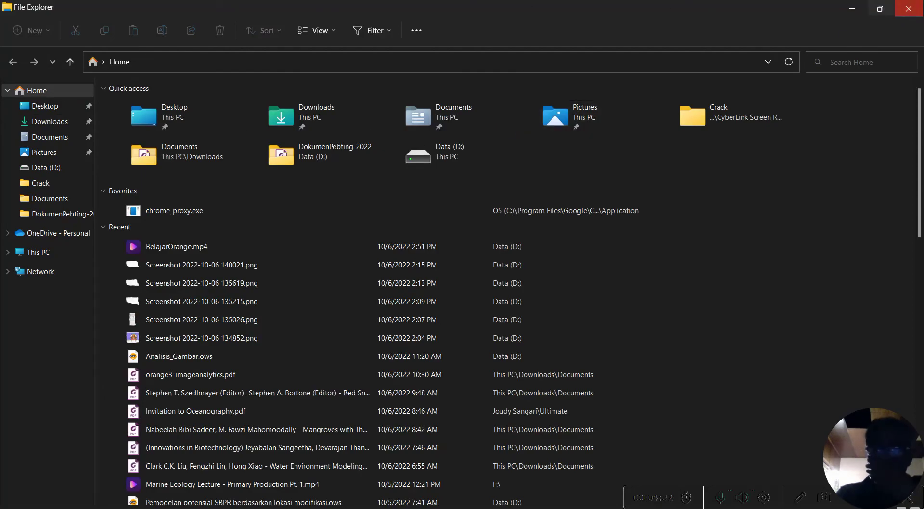
{"action": "left_click", "coordinate": [908, 10]}
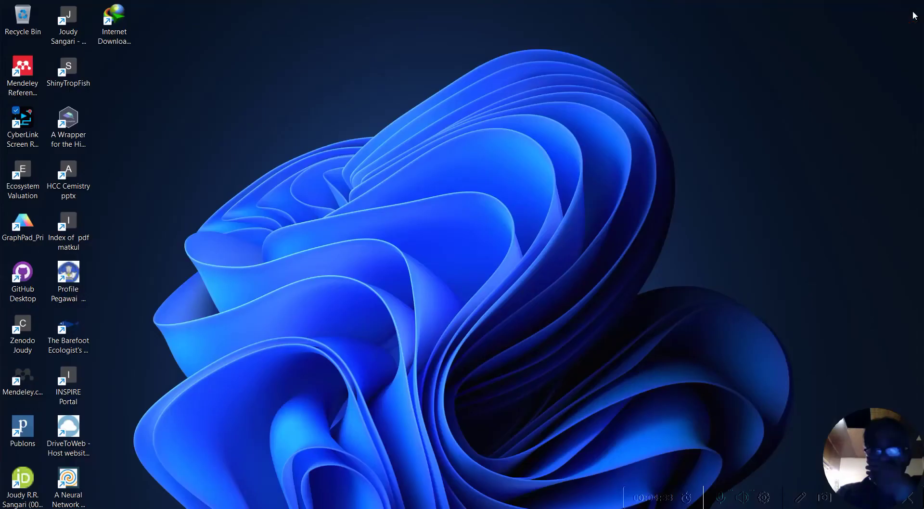
Launch Mendeley Reference Manager from the desktop and view the offline availability option for All References
{"action": "double_click", "coordinate": [32, 75]}
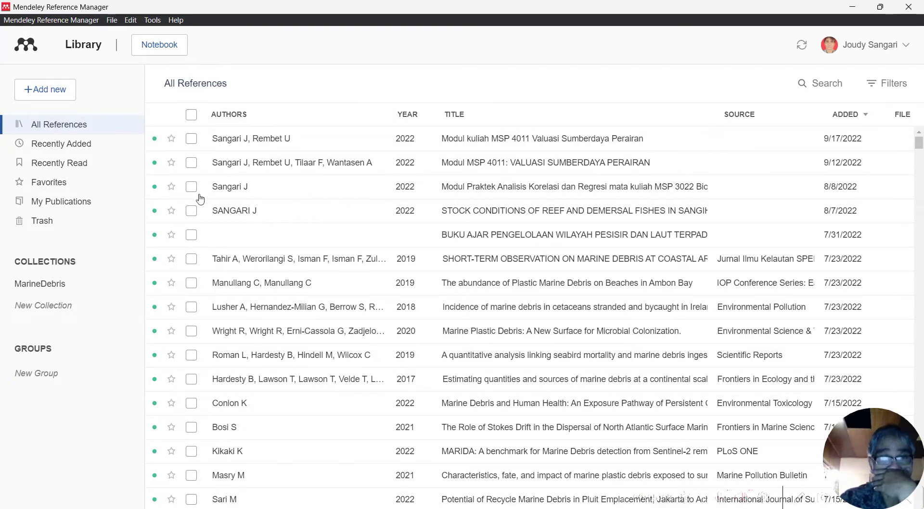
{"action": "left_click", "coordinate": [111, 23]}
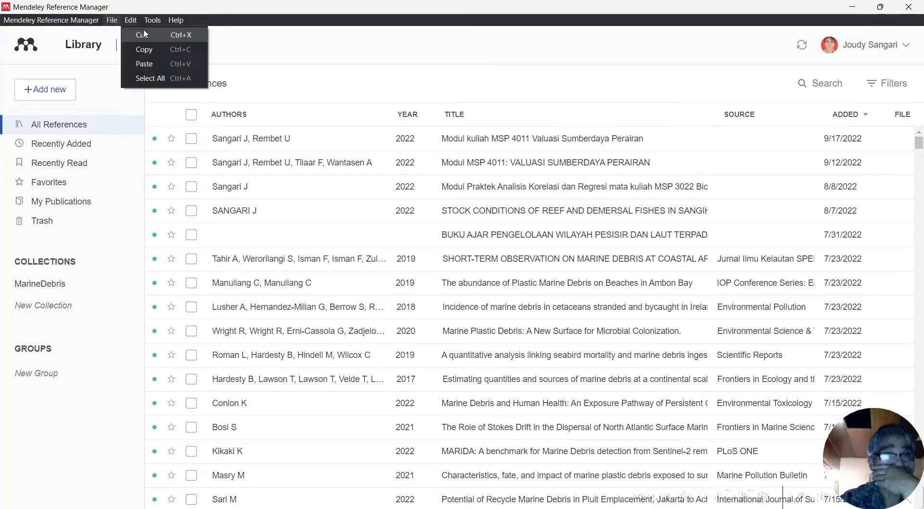
{"action": "left_click", "coordinate": [334, 131]}
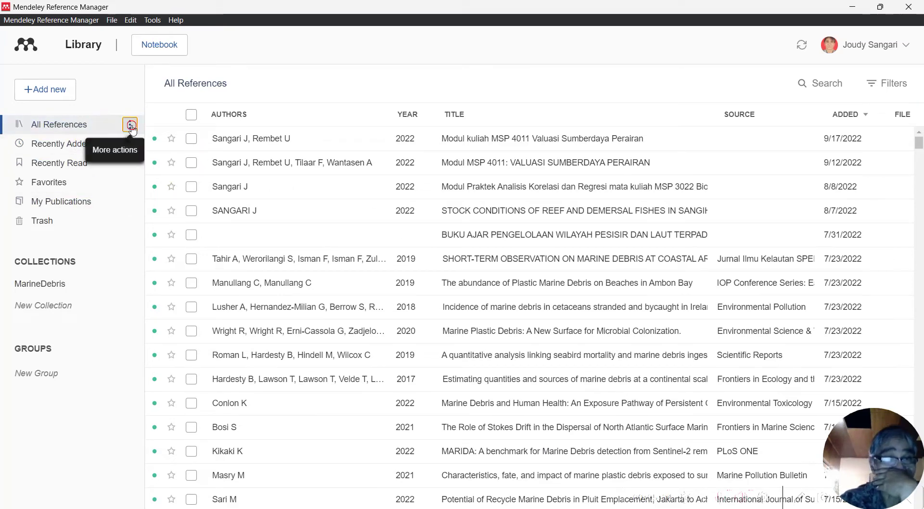
{"action": "left_click", "coordinate": [131, 126]}
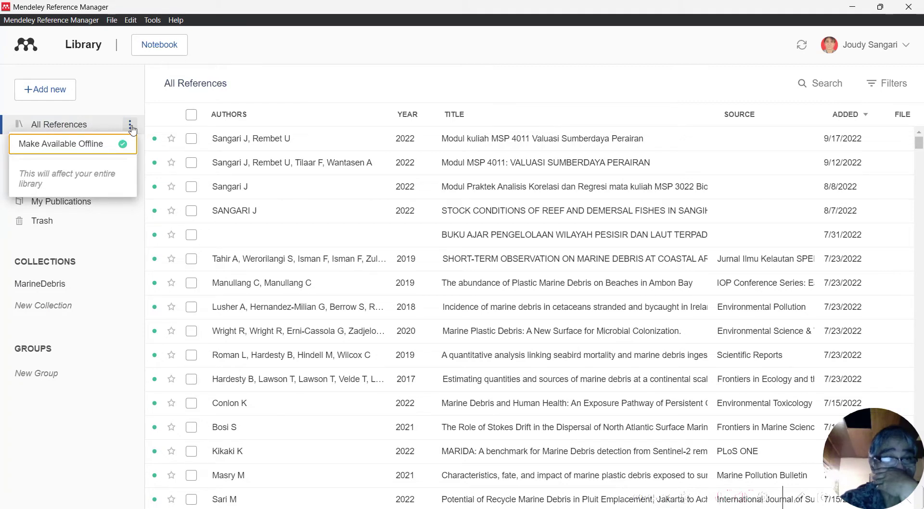
{"action": "left_click", "coordinate": [636, 29]}
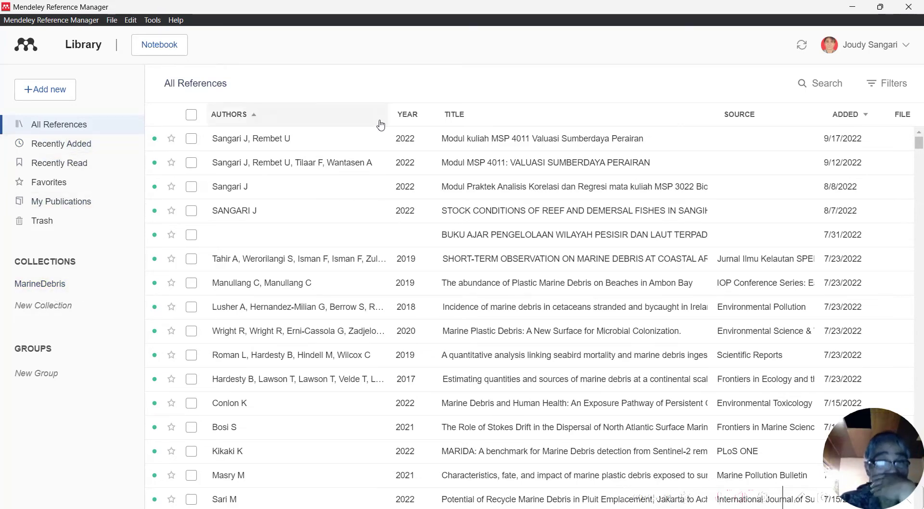
Browse the full reference list and open the MarineDebris collection
{"action": "scroll", "coordinate": [377, 125], "scroll_direction": "down", "scroll_amount": 8}
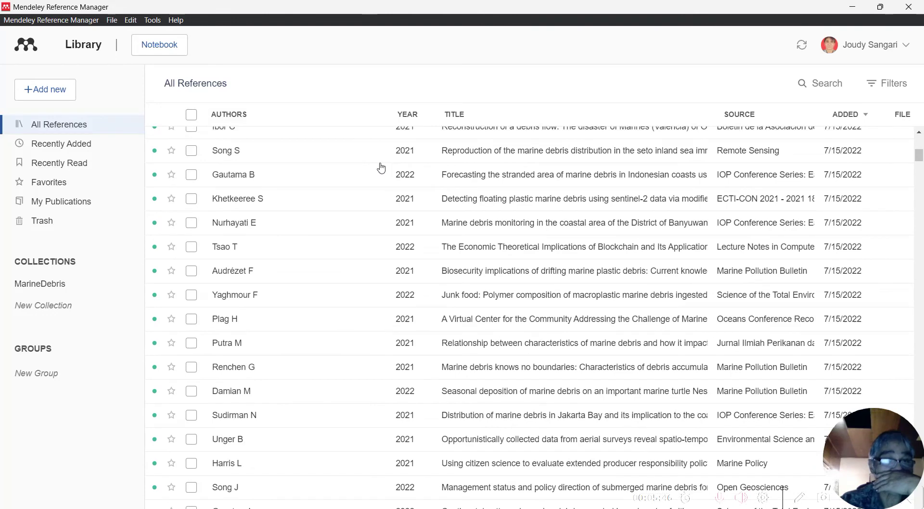
{"action": "scroll", "coordinate": [351, 169], "scroll_direction": "up", "scroll_amount": 5}
{"action": "left_click", "coordinate": [47, 285]}
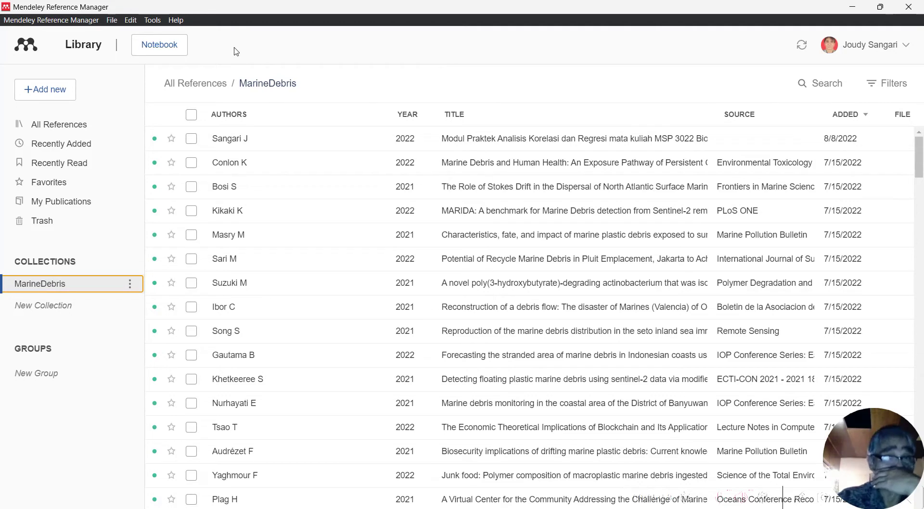
Review the Export All formats and the tools for installing Mendeley add-ons, and minimize Mendeley Reference Manager
{"action": "left_click", "coordinate": [112, 21]}
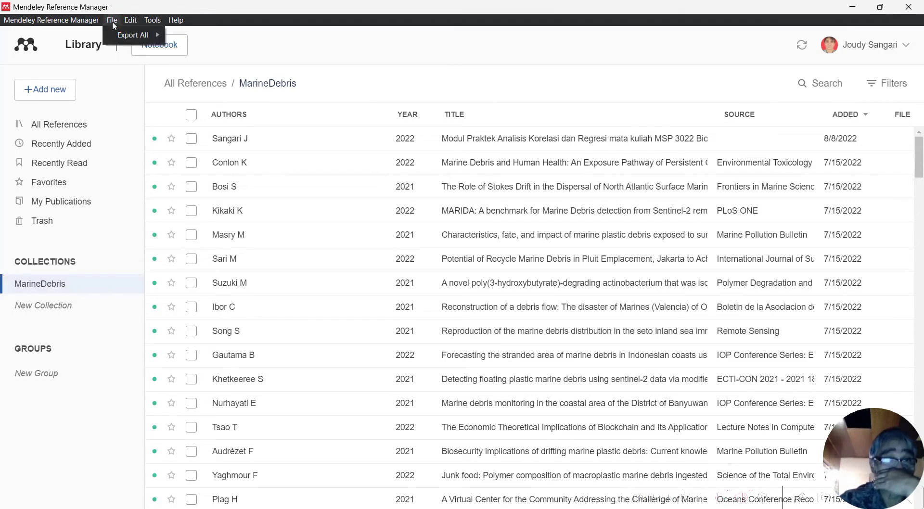
{"action": "mouse_move", "coordinate": [155, 39]}
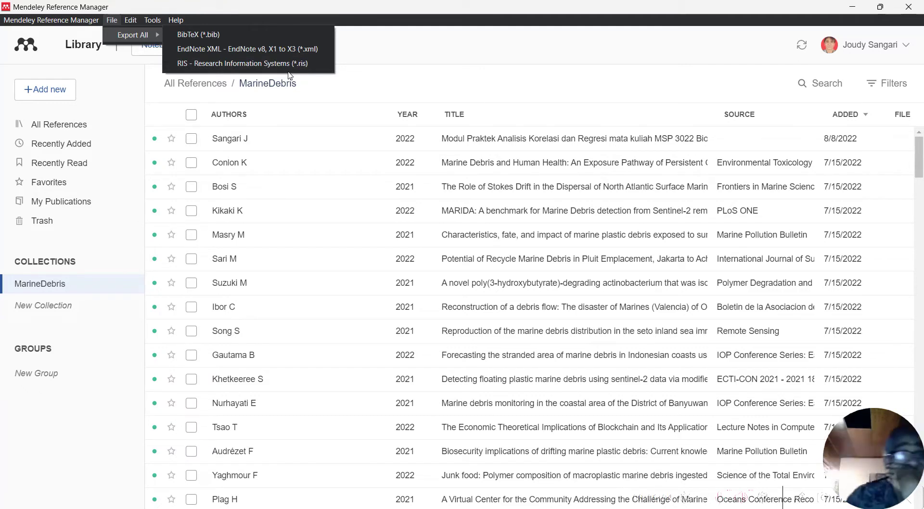
{"action": "mouse_move", "coordinate": [128, 24]}
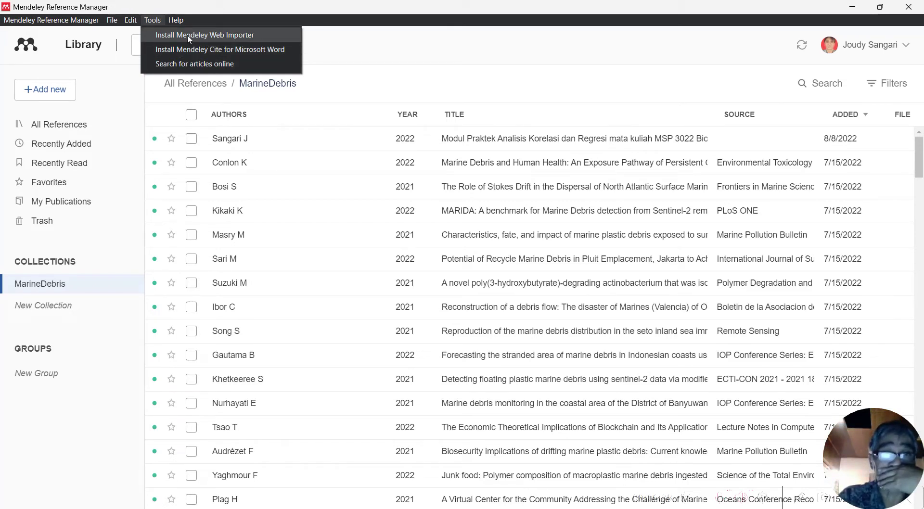
{"action": "left_click", "coordinate": [856, 8]}
{"action": "left_click", "coordinate": [855, 7]}
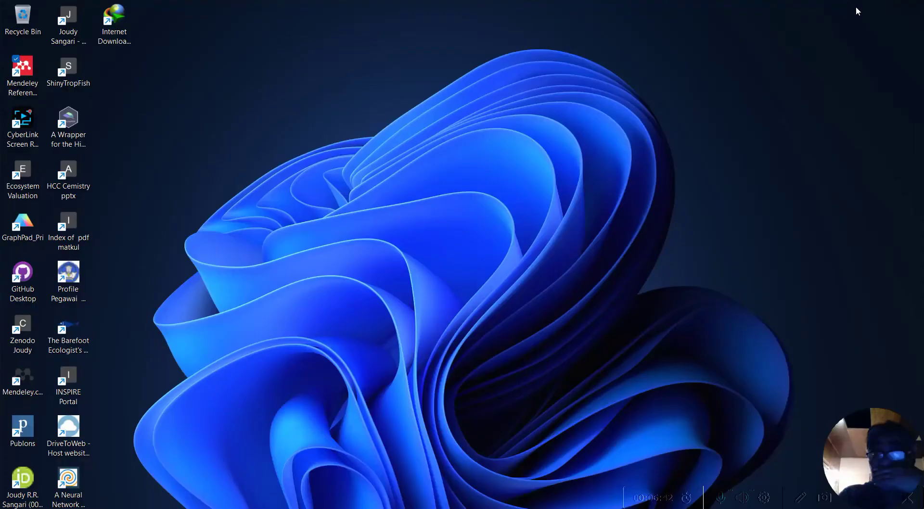
Switch to Chrome with the first profile and close the window holding the Mendeley download search
{"action": "mouse_move", "coordinate": [500, 505]}
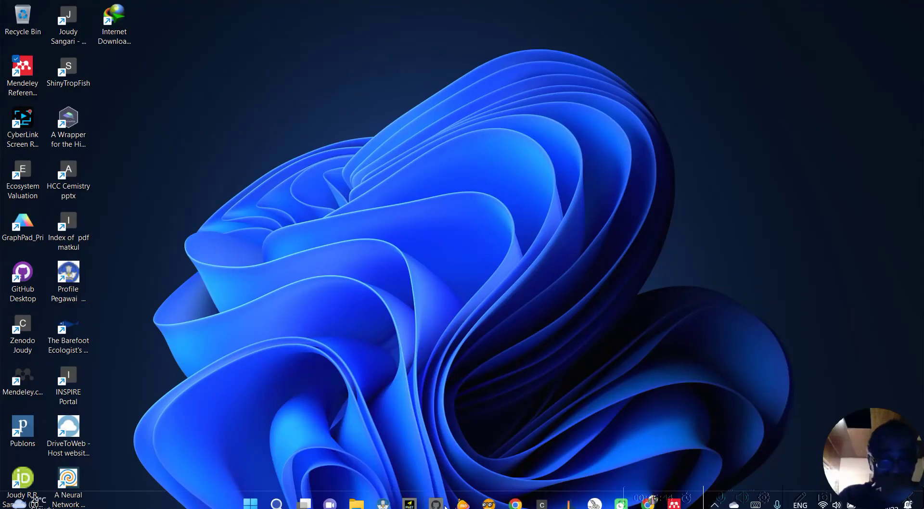
{"action": "left_click", "coordinate": [516, 505]}
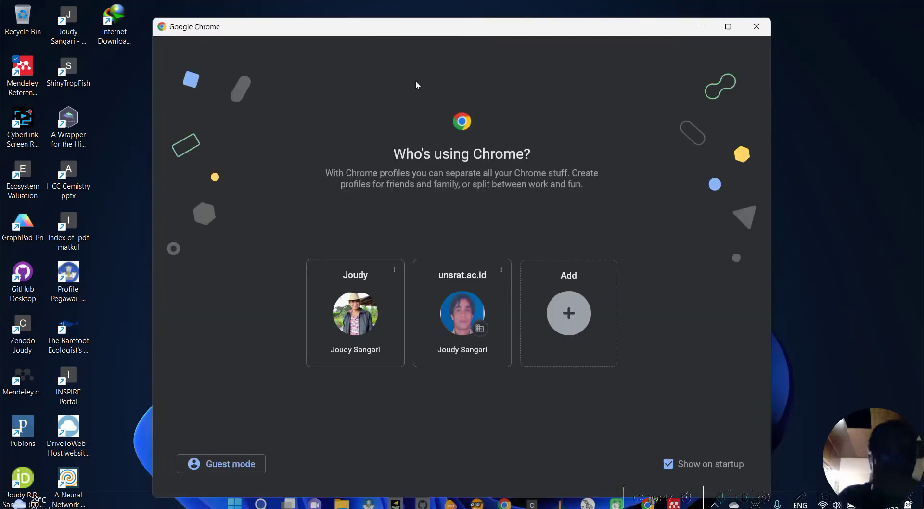
{"action": "left_click", "coordinate": [364, 309]}
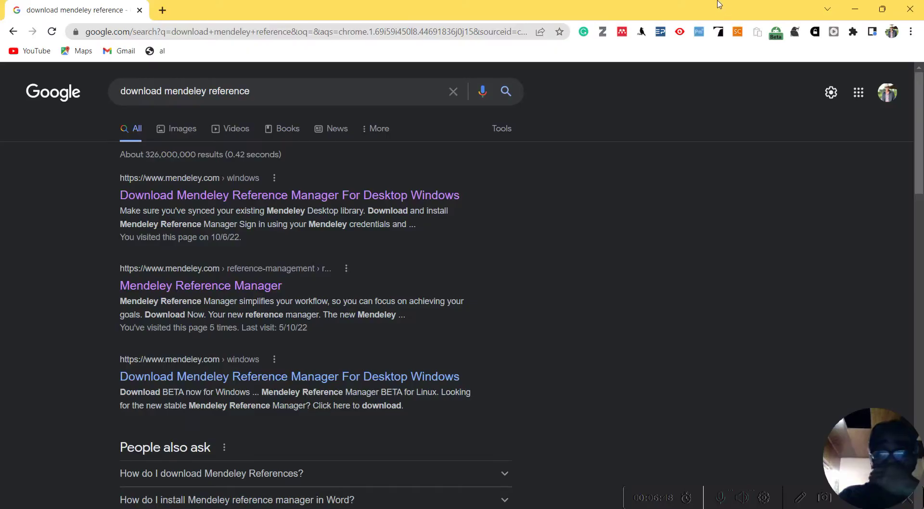
{"action": "left_click", "coordinate": [910, 9]}
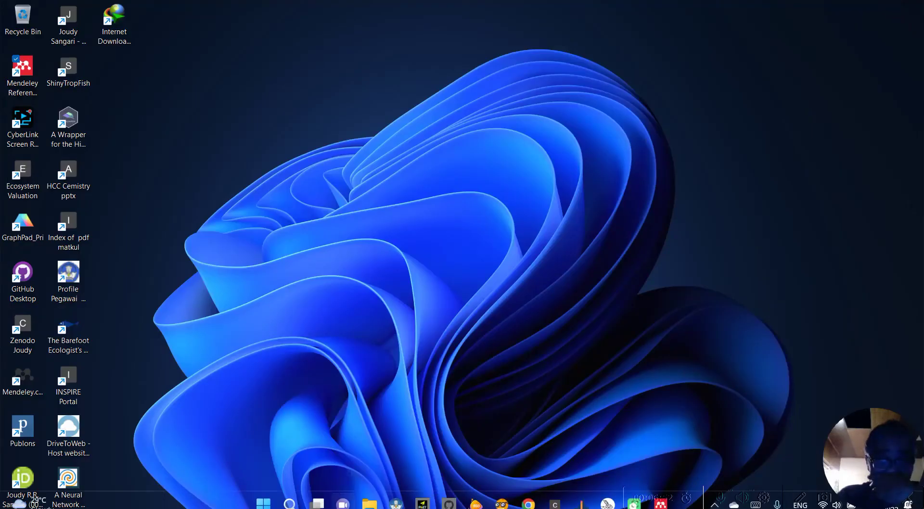
Switch to Microsoft Edge to look at its Mendeley extension, and close the browser
{"action": "left_click", "coordinate": [264, 504]}
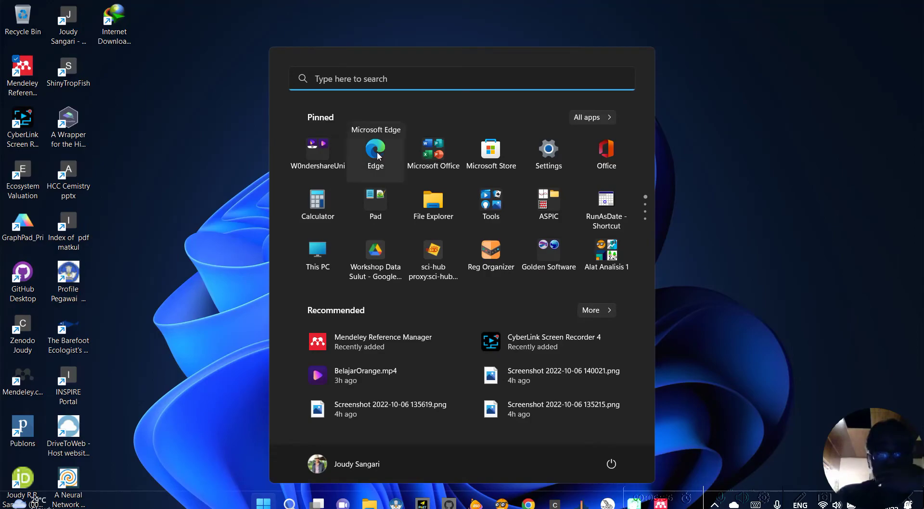
{"action": "left_click", "coordinate": [377, 151]}
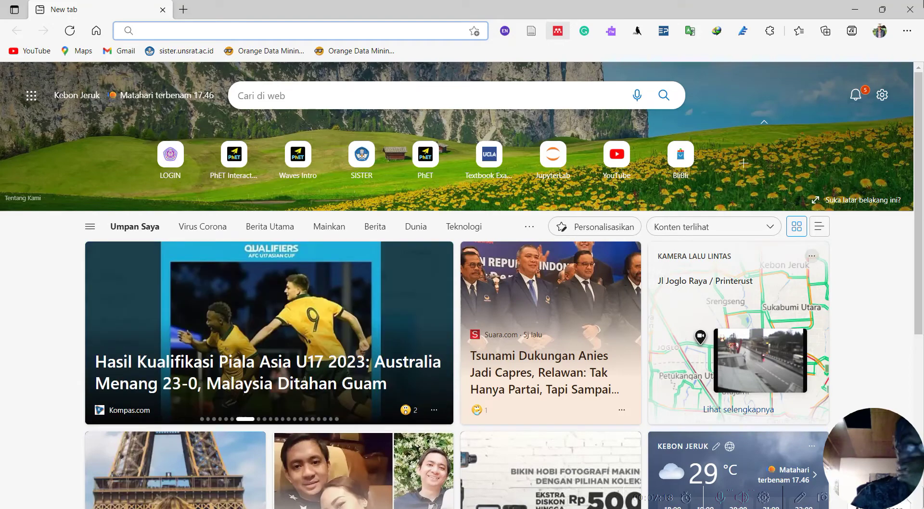
{"action": "left_click", "coordinate": [911, 9]}
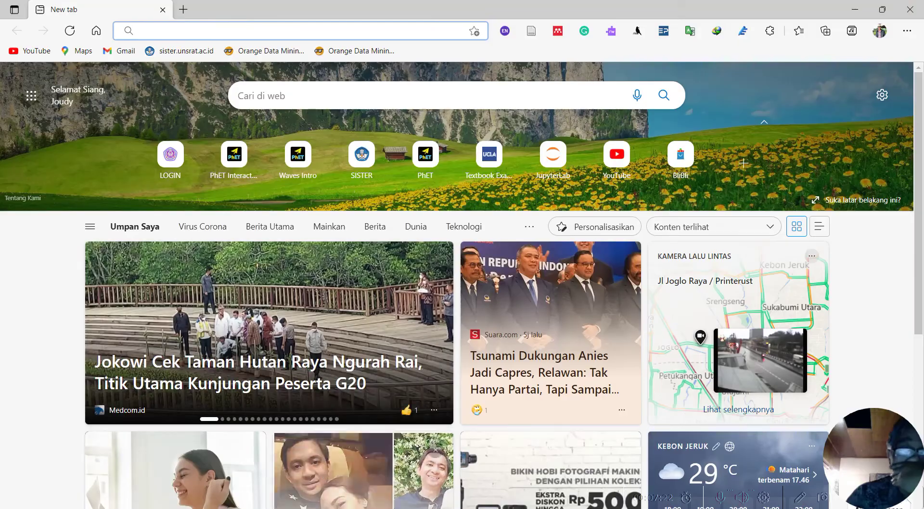
{"action": "left_click", "coordinate": [920, 10]}
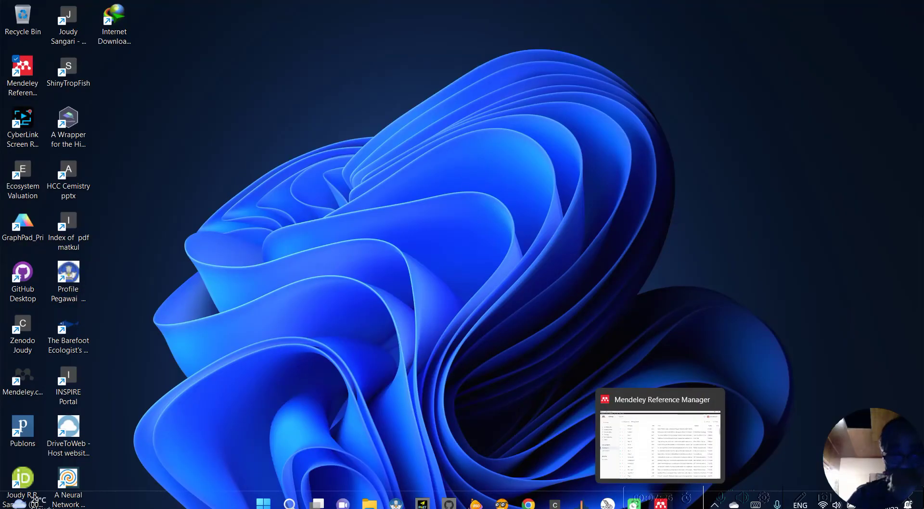
Switch back to the Mendeley Reference Manager window
{"action": "left_click", "coordinate": [663, 502]}
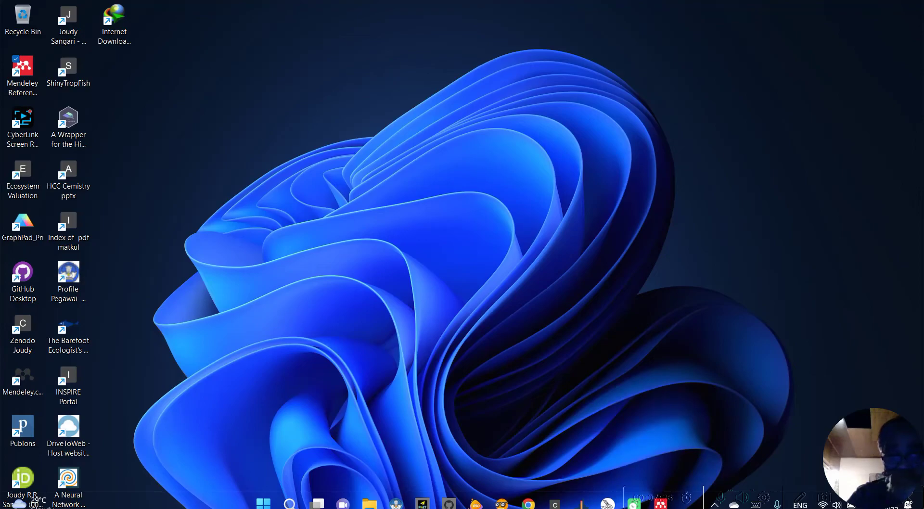
{"action": "left_click", "coordinate": [663, 503]}
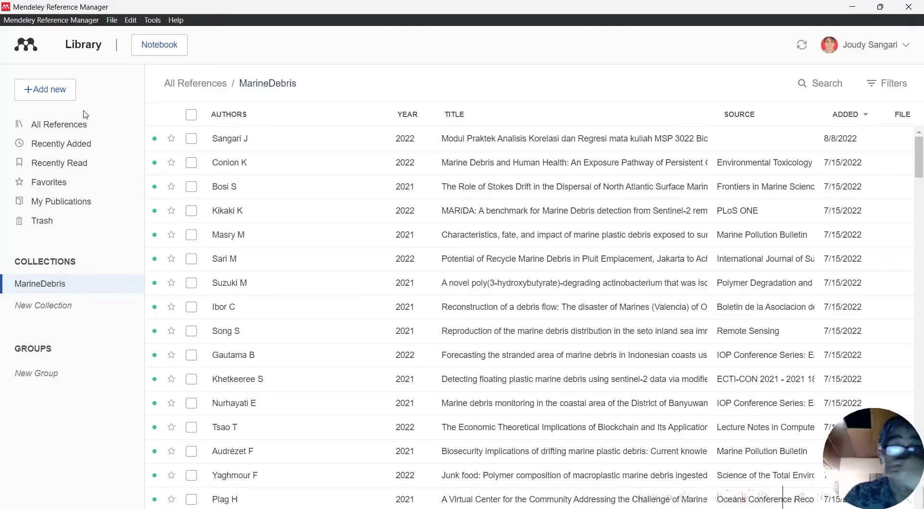
Review the Mendeley Web Importer and other add-on tools offered in Mendeley Reference Manager, and minimize its window
{"action": "left_click", "coordinate": [150, 23]}
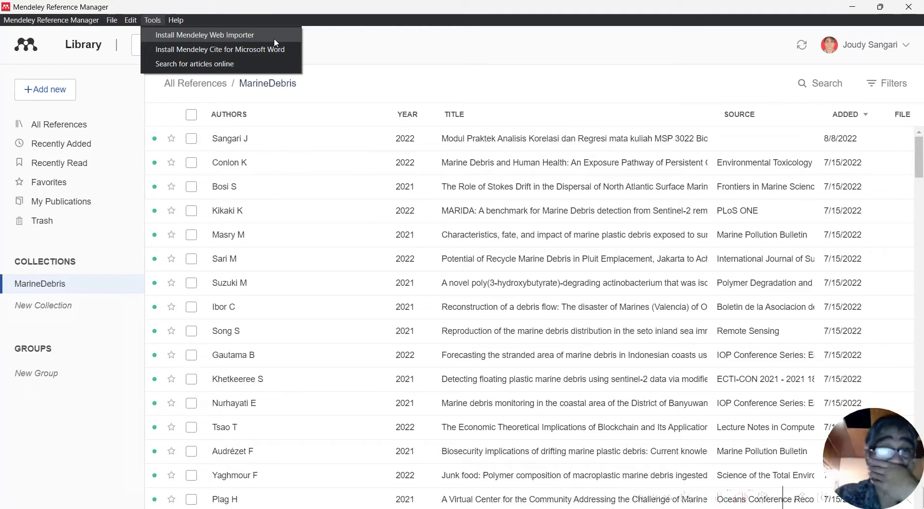
{"action": "left_click", "coordinate": [857, 6]}
{"action": "left_click", "coordinate": [852, 8]}
Find Word through the Windows search and open it with a new blank document
{"action": "mouse_move", "coordinate": [202, 505]}
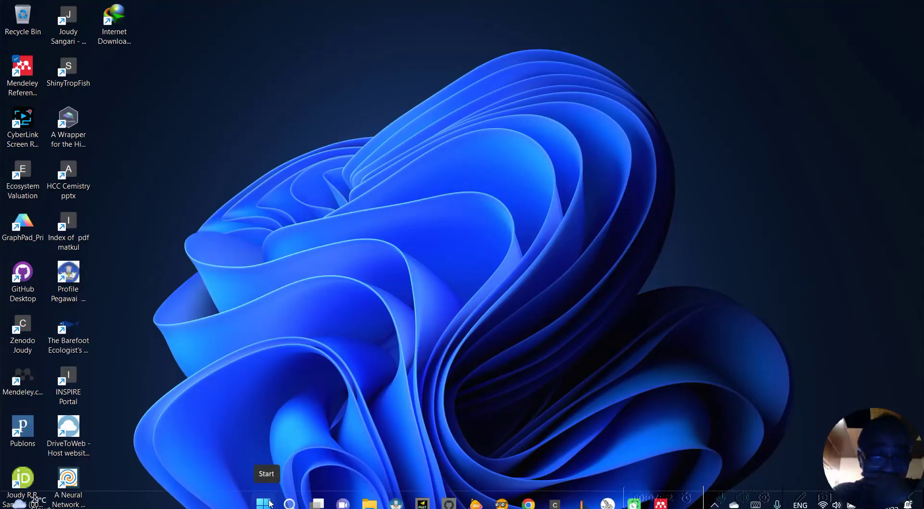
{"action": "left_click", "coordinate": [264, 504]}
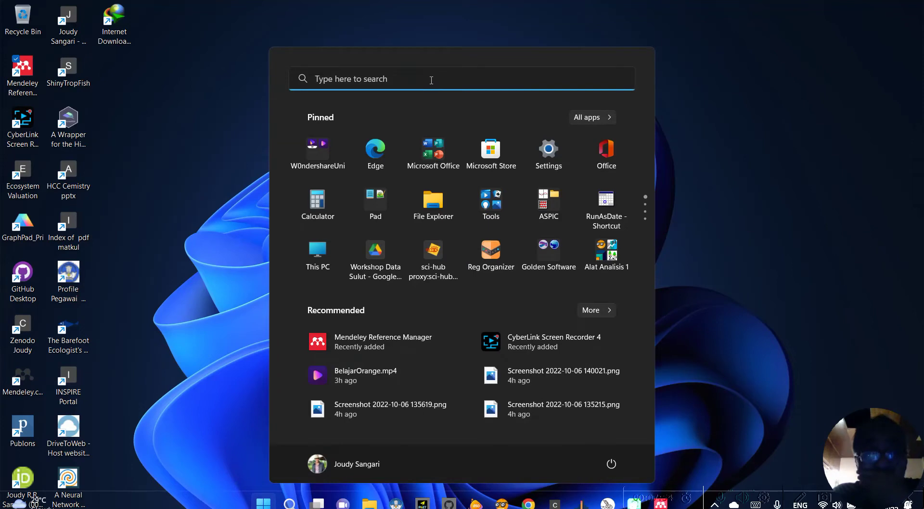
{"action": "left_click", "coordinate": [431, 80]}
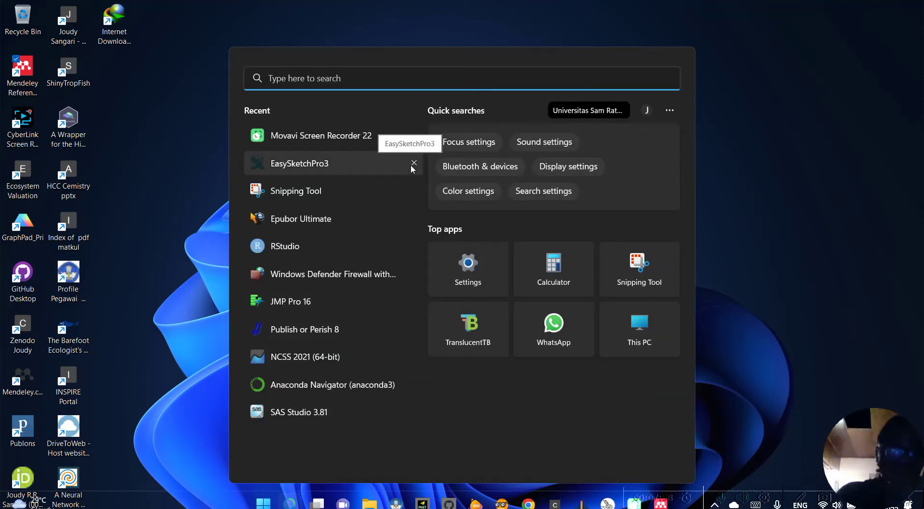
{"action": "type", "text": "w"}
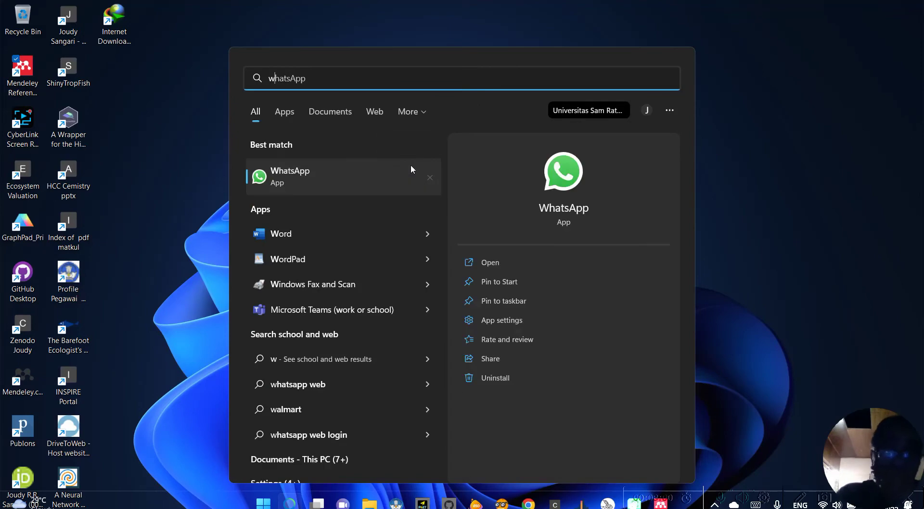
{"action": "left_click", "coordinate": [290, 234]}
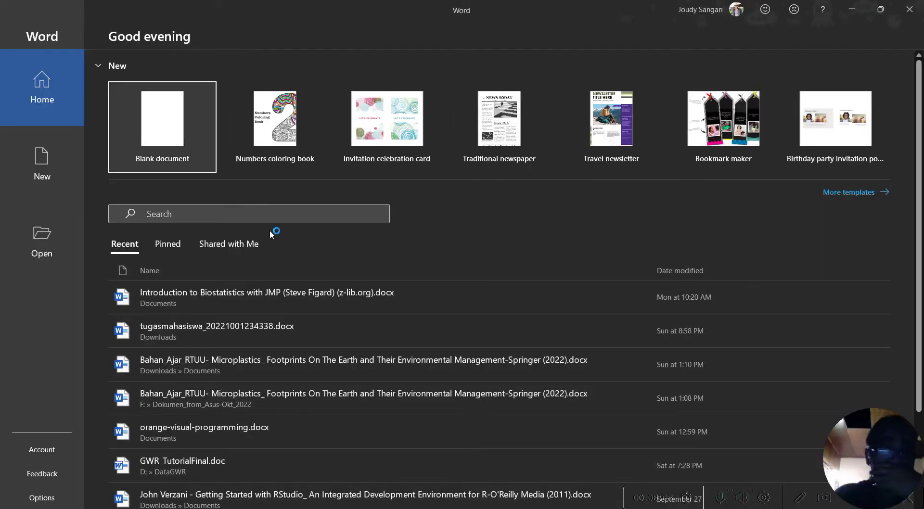
{"action": "left_click", "coordinate": [177, 166]}
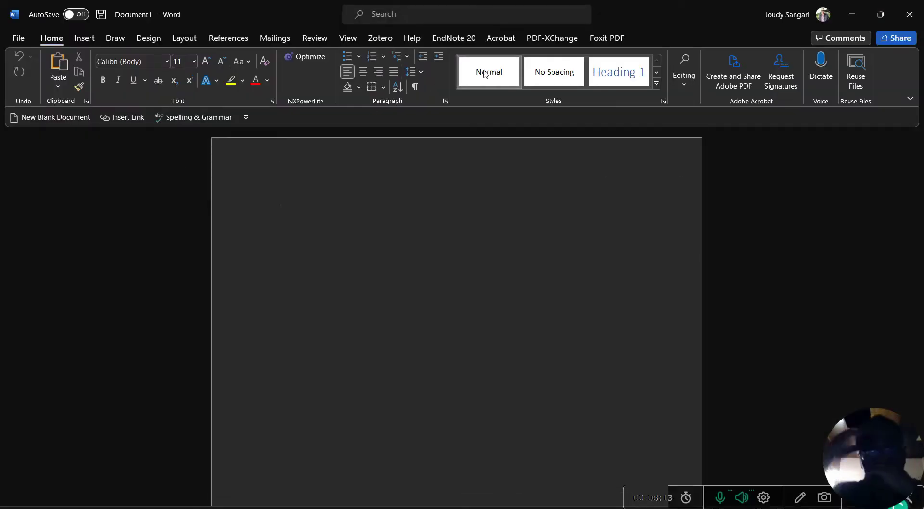
Look at the Mendeley Cite-O-Matic and Mendeley Cite tools among Word's reference features, and minimize Word
{"action": "left_click", "coordinate": [229, 38]}
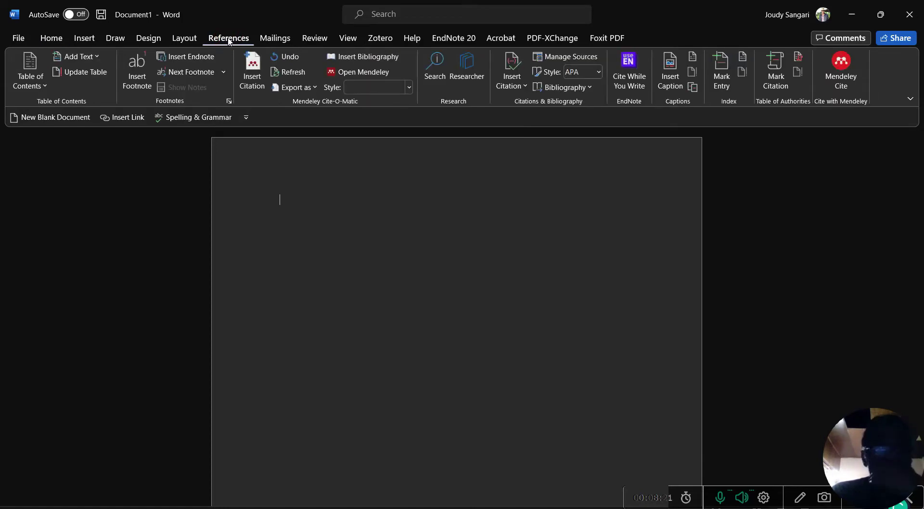
{"action": "left_click", "coordinate": [842, 60]}
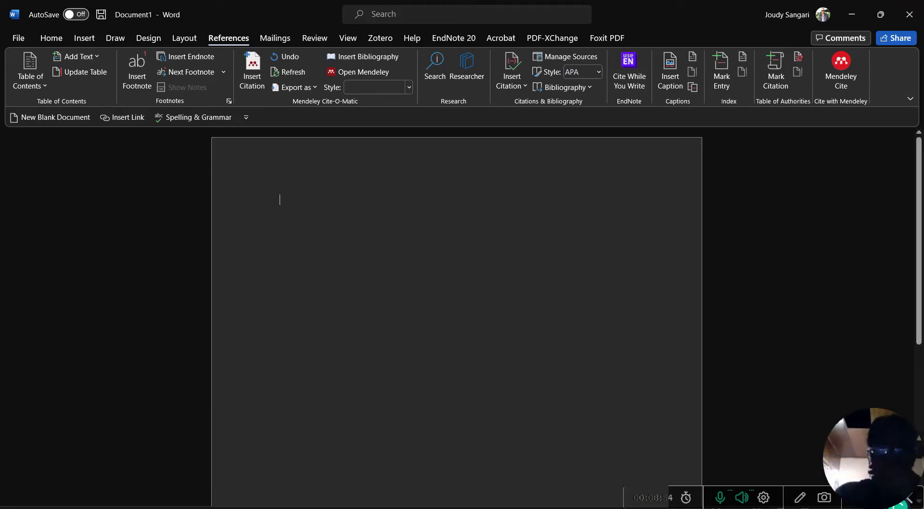
{"action": "left_click", "coordinate": [851, 14]}
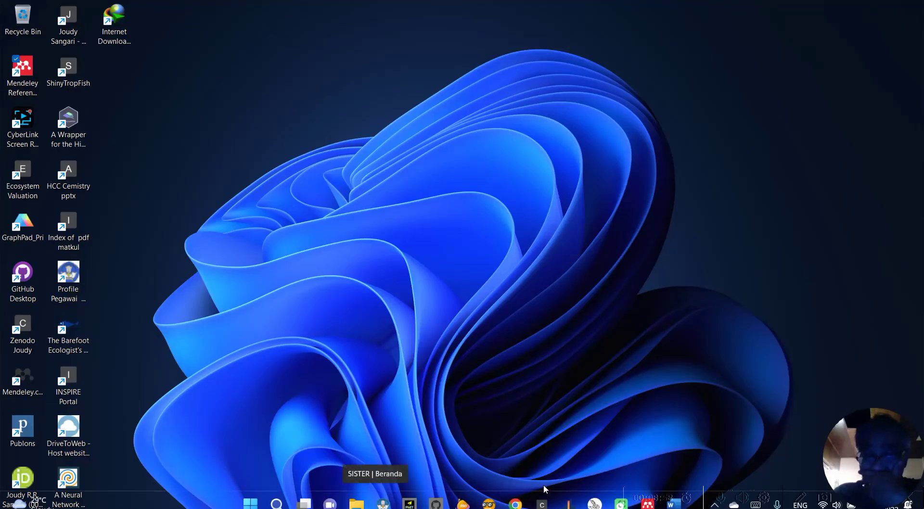
Switch back to Mendeley Reference Manager and open its online article search in the browser
{"action": "left_click", "coordinate": [647, 503]}
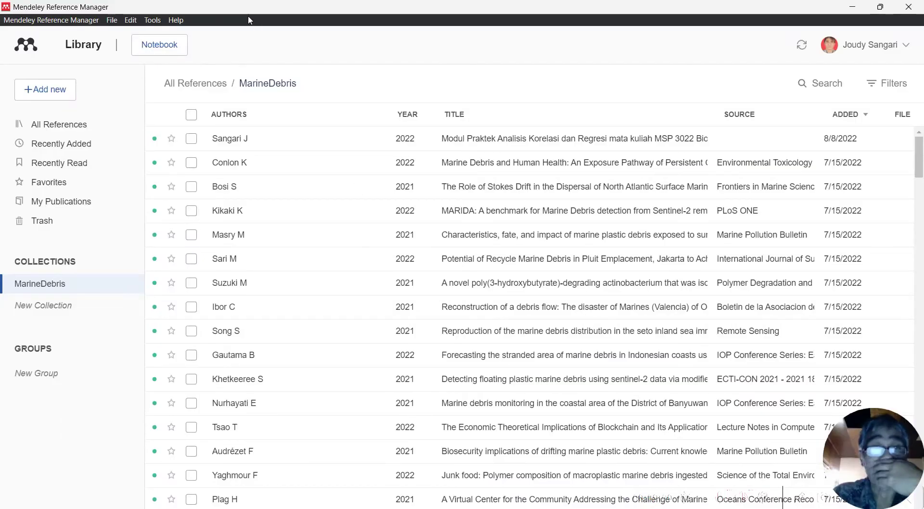
{"action": "left_click", "coordinate": [155, 20]}
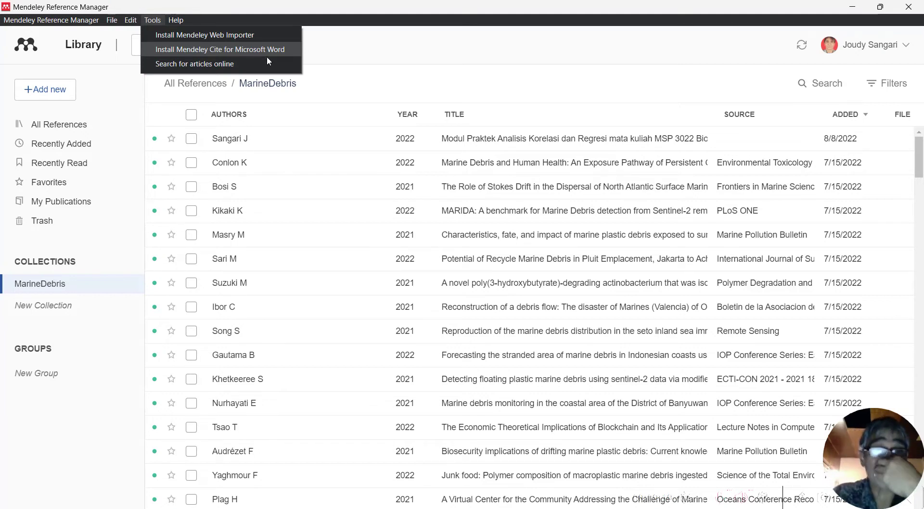
{"action": "left_click", "coordinate": [210, 67]}
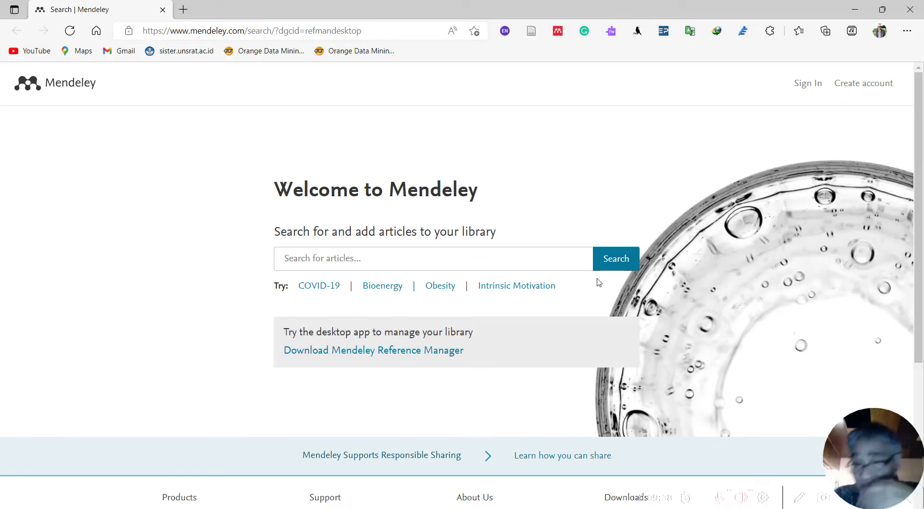
Search the Mendeley website for articles on "marine debris"
{"action": "type", "text": "marine"}
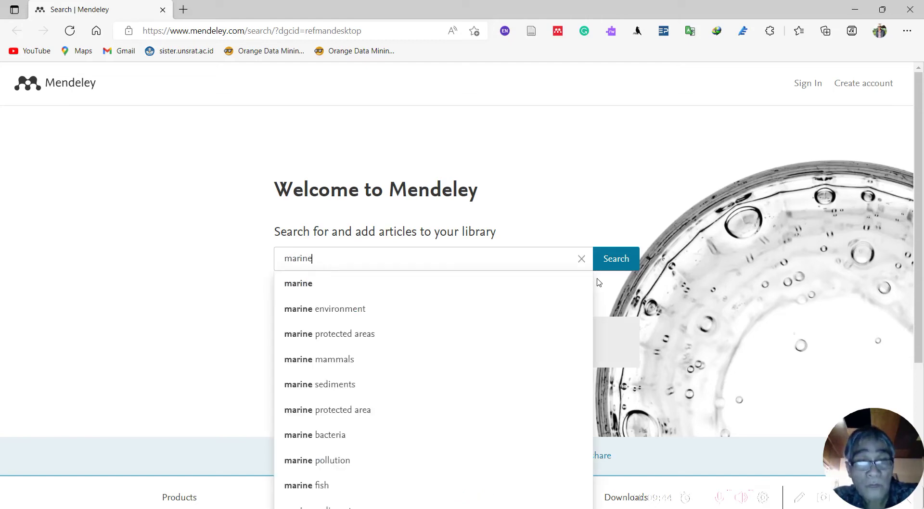
{"action": "type", "text": " debris"}
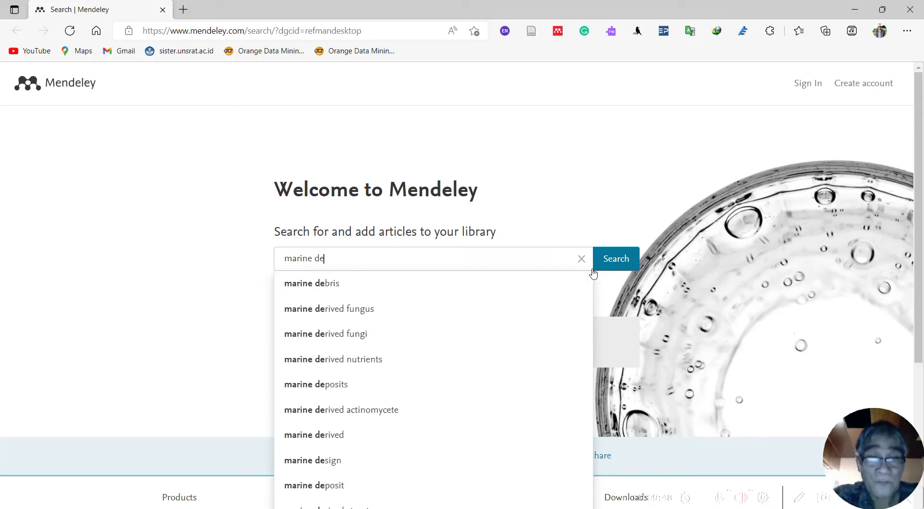
{"action": "left_click", "coordinate": [348, 285]}
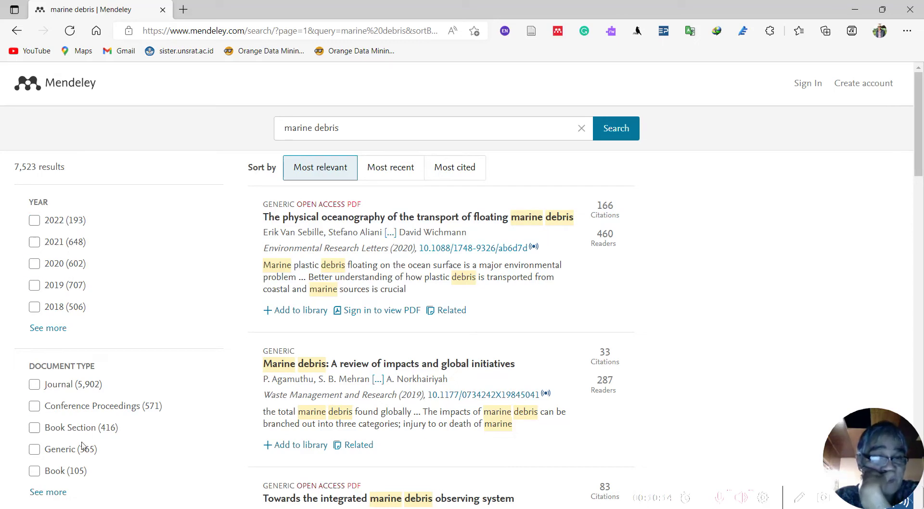
Filter the marine debris results to journal documents from 2021 and 2022
{"action": "left_click", "coordinate": [39, 386]}
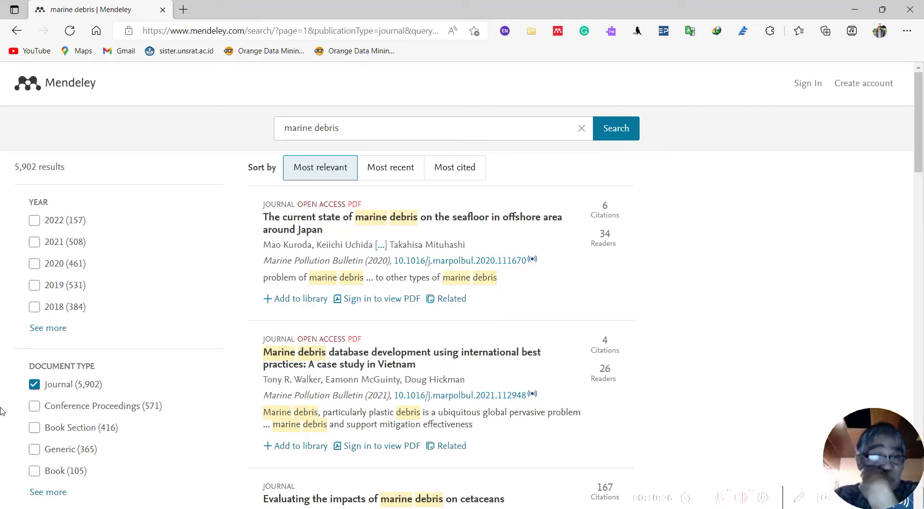
{"action": "scroll", "coordinate": [77, 289], "scroll_direction": "down", "scroll_amount": 1}
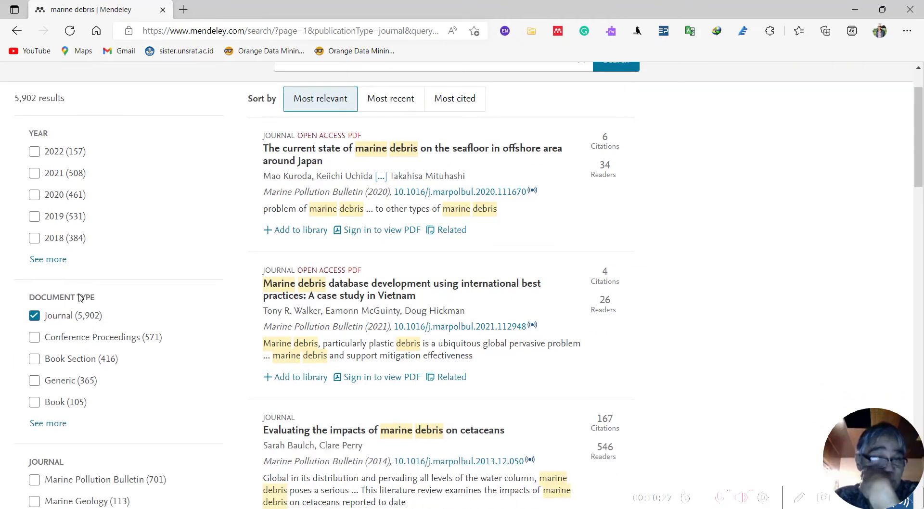
{"action": "left_click", "coordinate": [34, 174]}
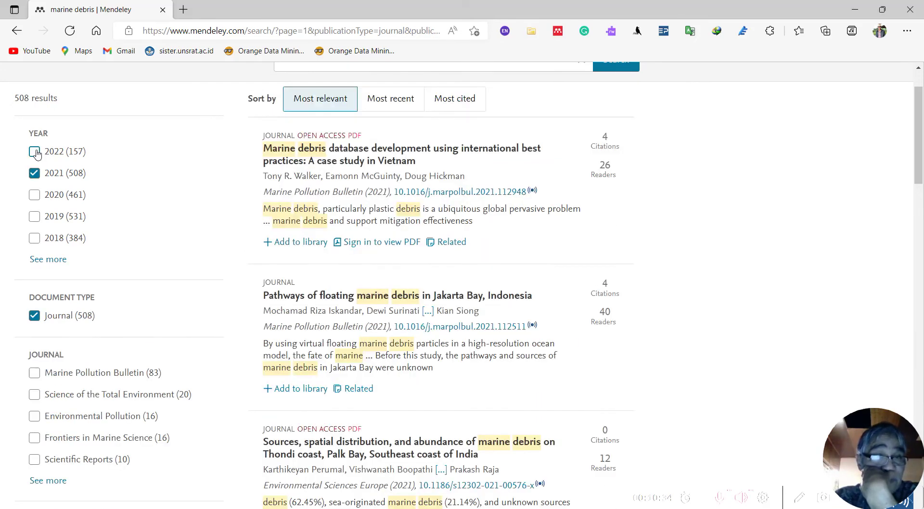
{"action": "left_click", "coordinate": [35, 152]}
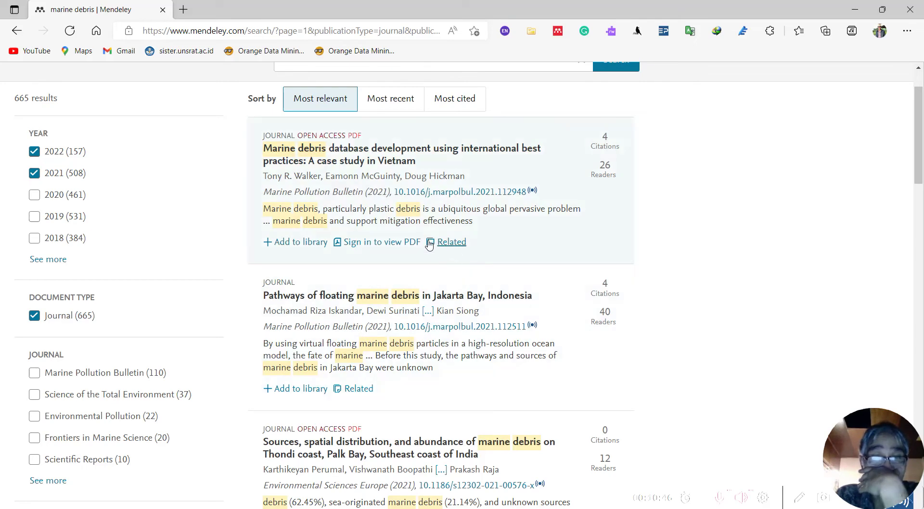
Look through the filtered marine debris articles and the available journal, author and access type filters
{"action": "scroll", "coordinate": [429, 244], "scroll_direction": "down", "scroll_amount": 7}
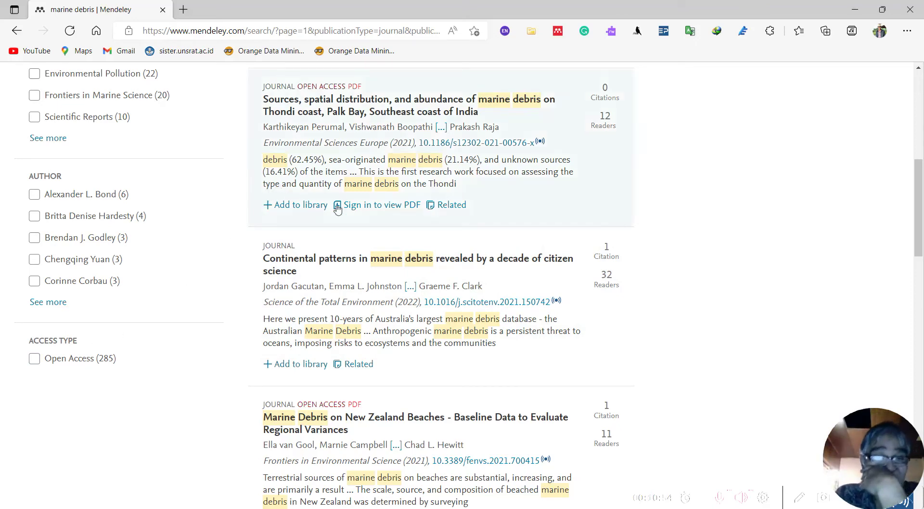
{"action": "scroll", "coordinate": [487, 244], "scroll_direction": "up", "scroll_amount": 4}
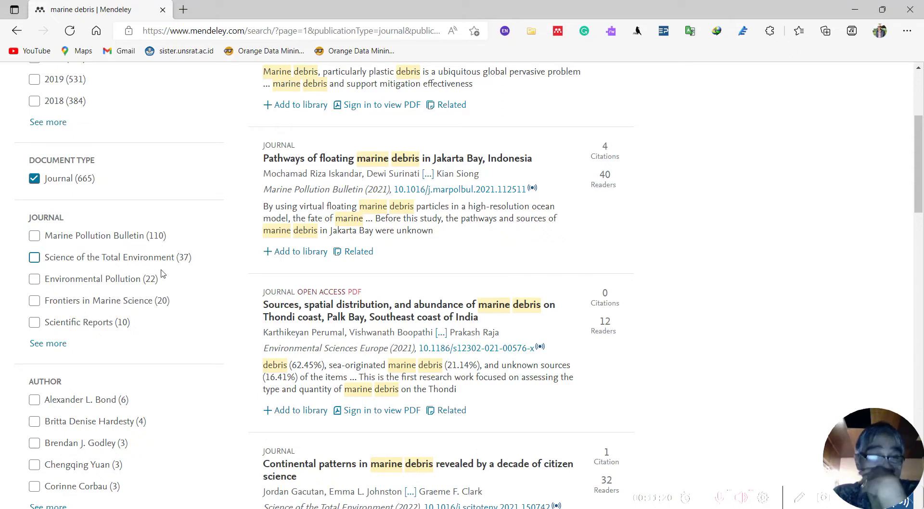
{"action": "scroll", "coordinate": [163, 322], "scroll_direction": "down", "scroll_amount": 1}
{"action": "scroll", "coordinate": [73, 359], "scroll_direction": "down", "scroll_amount": 1}
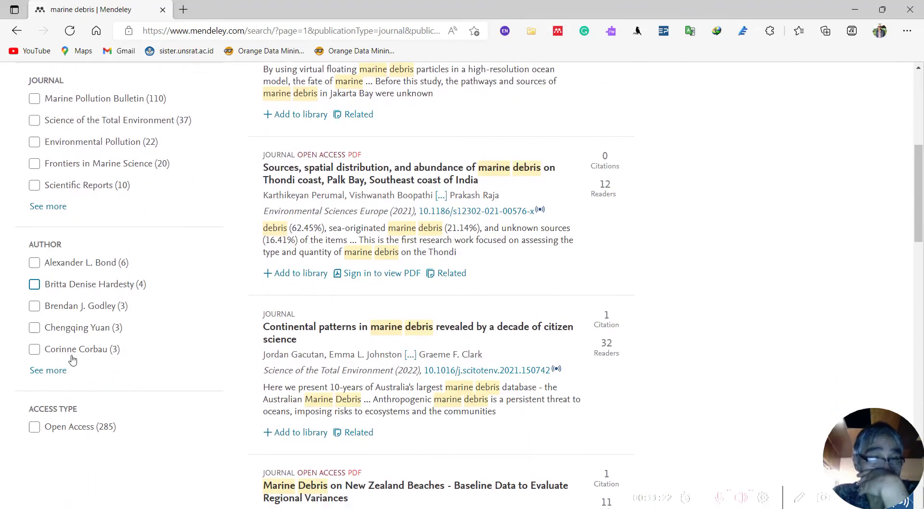
{"action": "scroll", "coordinate": [99, 365], "scroll_direction": "down", "scroll_amount": 1}
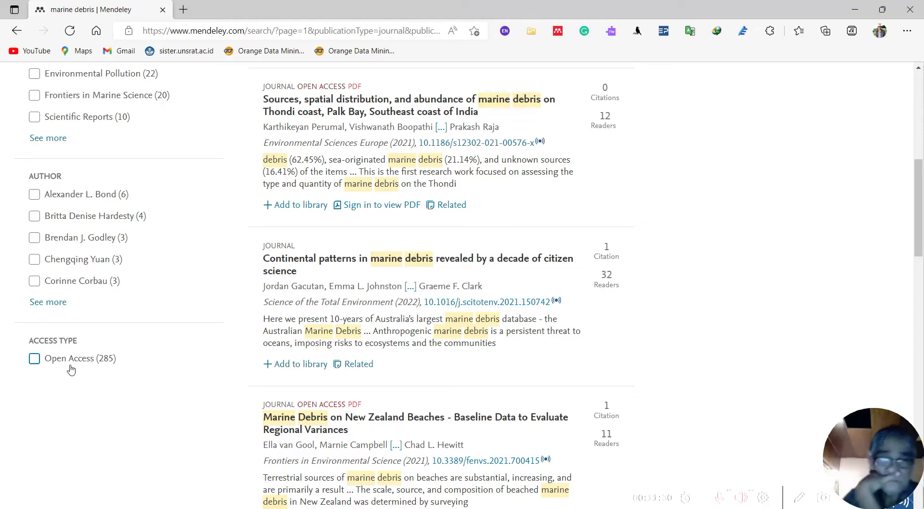
{"action": "scroll", "coordinate": [457, 297], "scroll_direction": "up", "scroll_amount": 8}
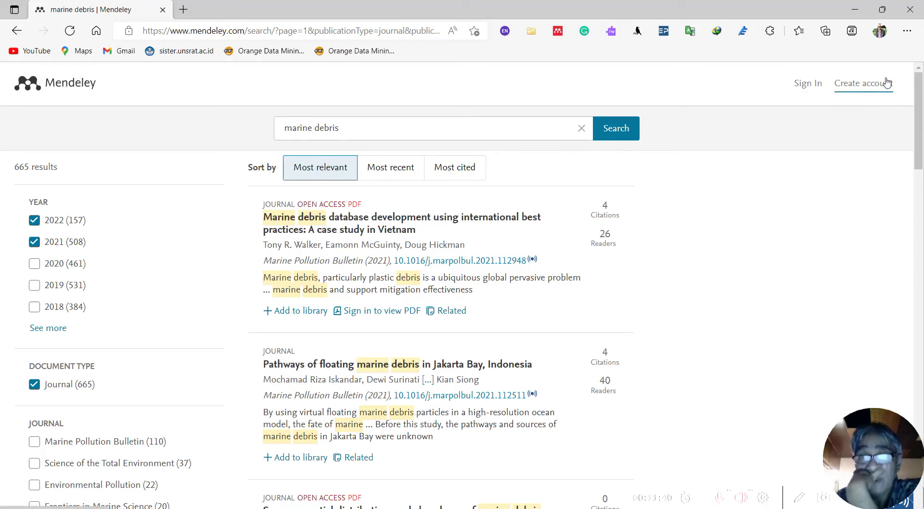
Sign in to the Mendeley website with the account credentials already filled in
{"action": "left_click", "coordinate": [804, 86]}
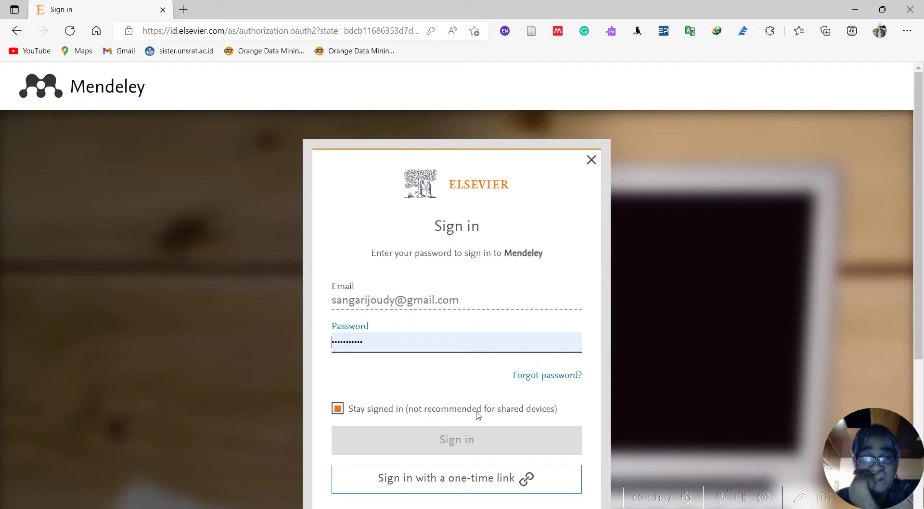
{"action": "left_click", "coordinate": [451, 446]}
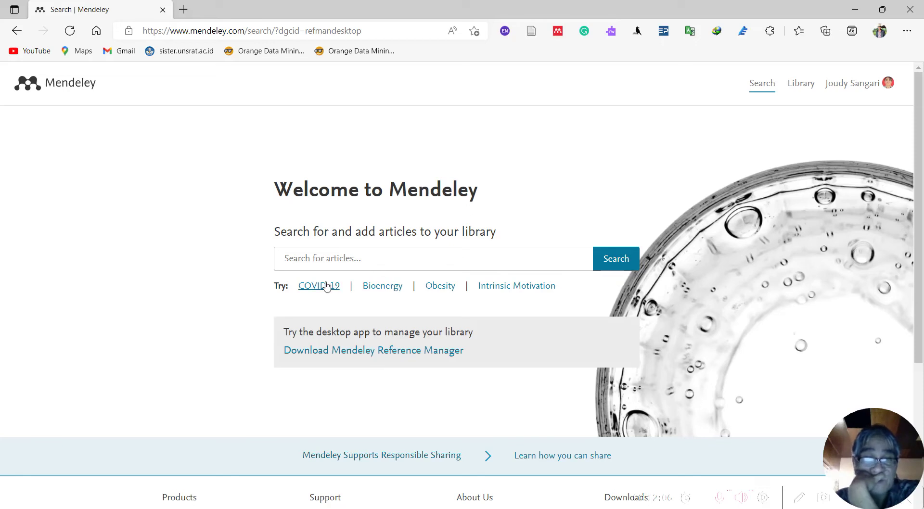
Search the Mendeley website for articles on "mangrove ecosytem"
{"action": "type", "text": "mangrove"}
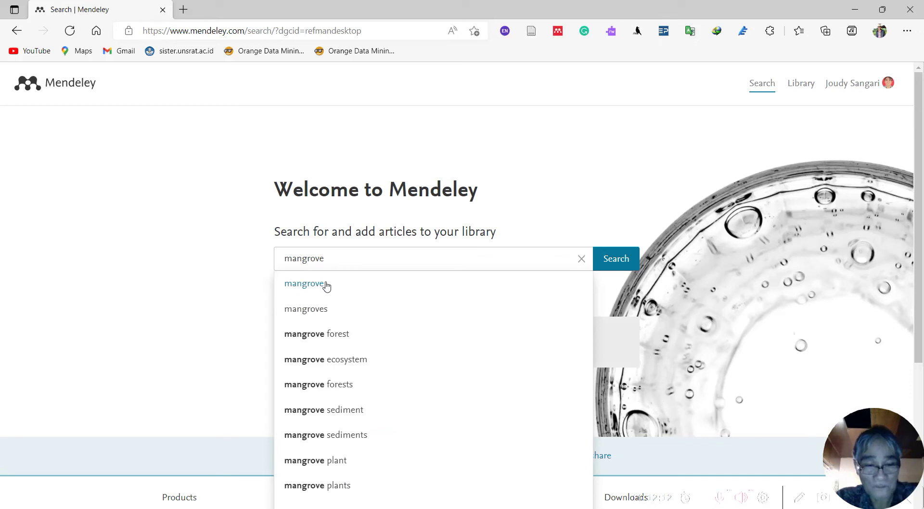
{"action": "type", "text": " ecosytem"}
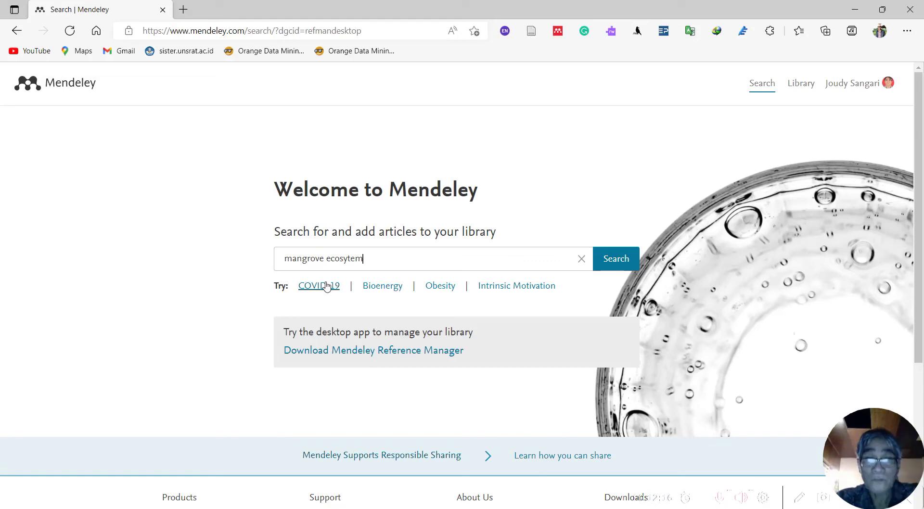
{"action": "left_click", "coordinate": [614, 262]}
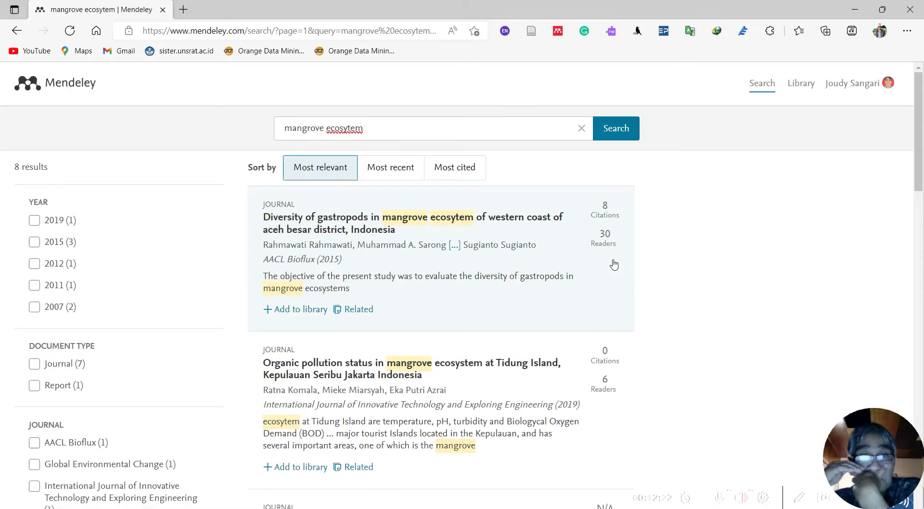
Correct the search term to "mangrove ecosystem", rerun the search and browse the articles and filters
{"action": "left_click", "coordinate": [351, 126]}
{"action": "left_click", "coordinate": [351, 126]}
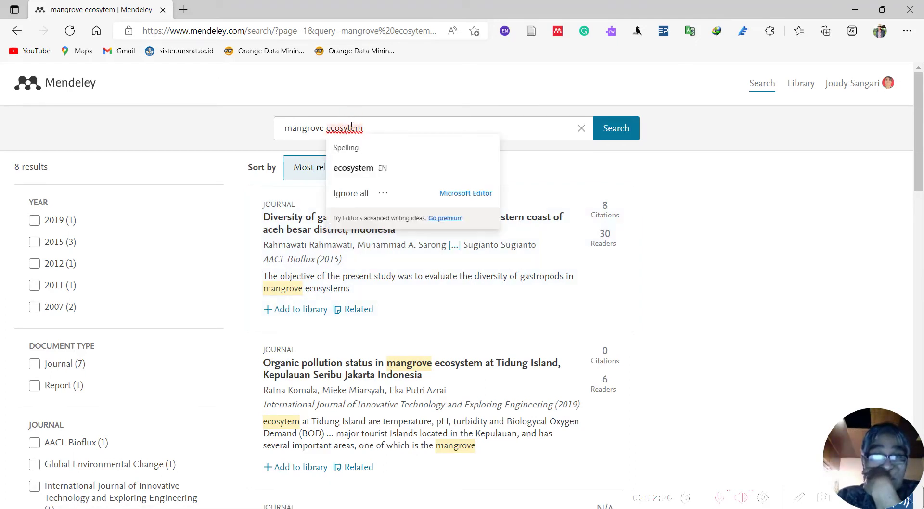
{"action": "left_click", "coordinate": [377, 168]}
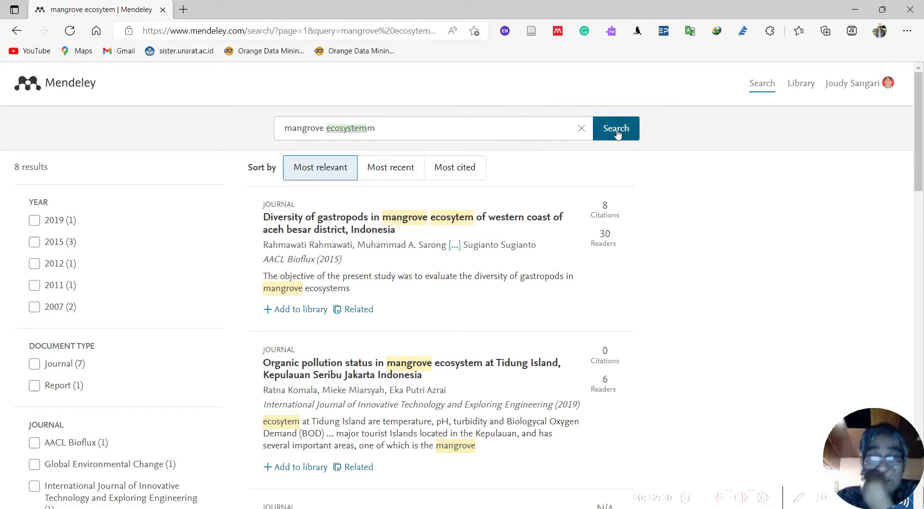
{"action": "key", "text": "BackSpace"}
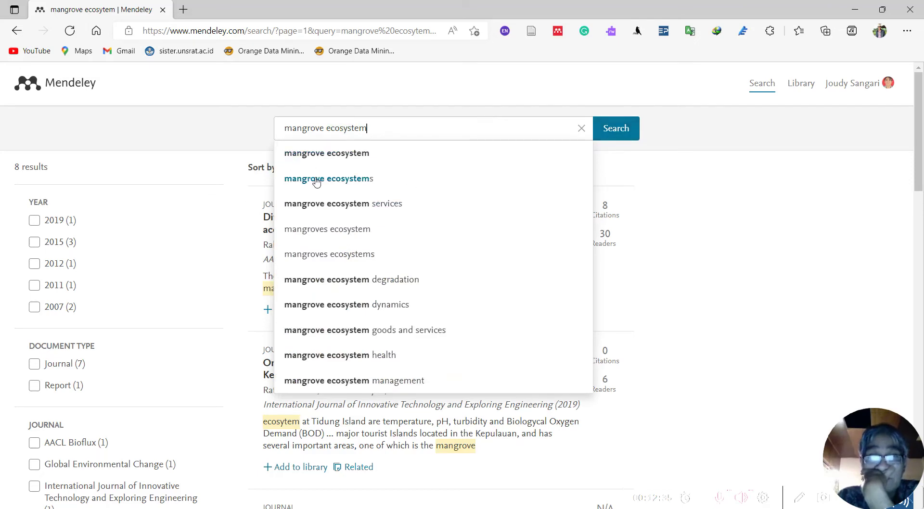
{"action": "left_click", "coordinate": [615, 132]}
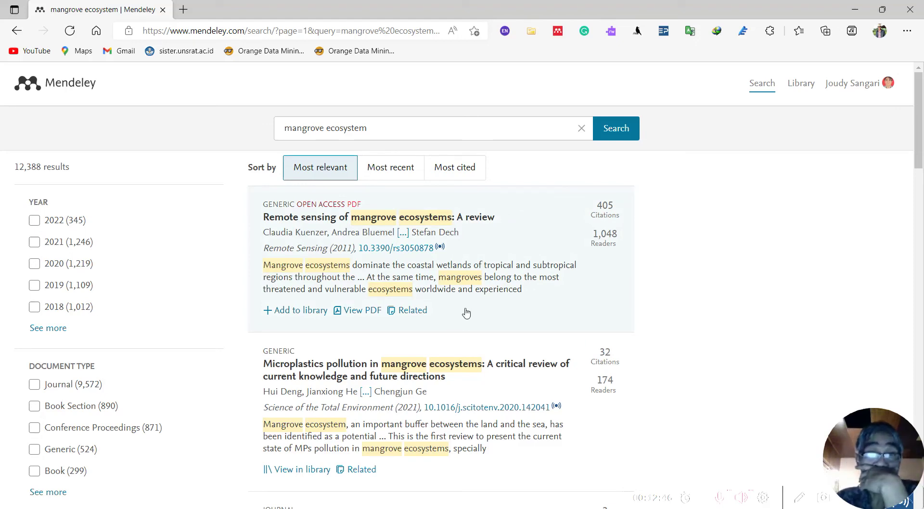
{"action": "scroll", "coordinate": [669, 227], "scroll_direction": "down", "scroll_amount": 2}
{"action": "scroll", "coordinate": [670, 227], "scroll_direction": "down", "scroll_amount": 6}
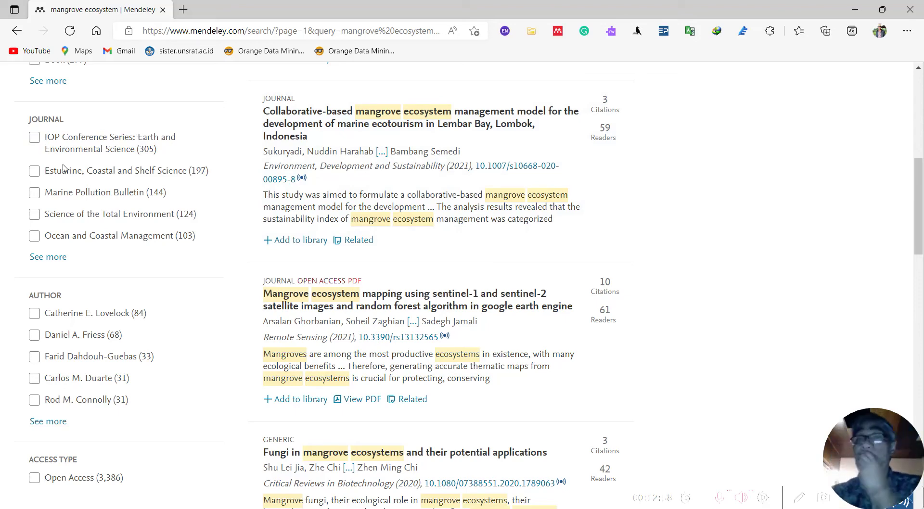
Return to the start of the mangrove ecosystem search results and close the Mendeley website page
{"action": "scroll", "coordinate": [133, 111], "scroll_direction": "up", "scroll_amount": 5}
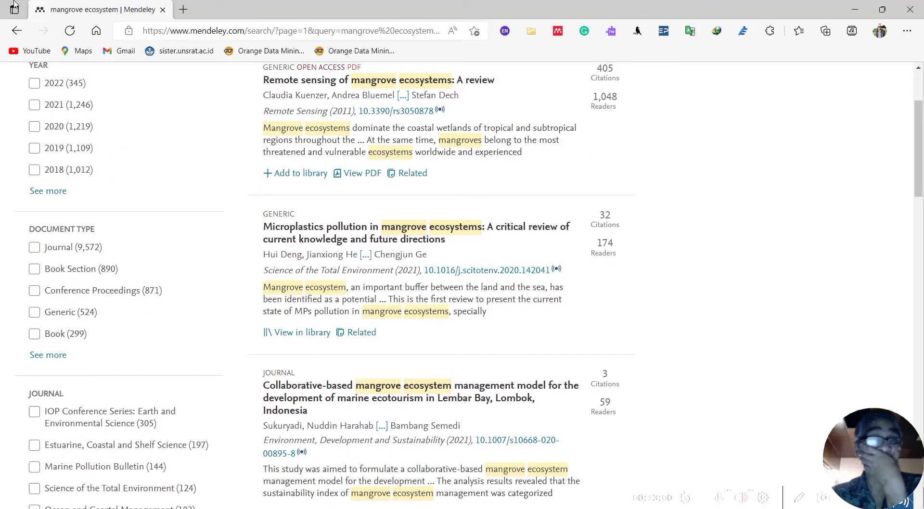
{"action": "scroll", "coordinate": [767, 132], "scroll_direction": "up", "scroll_amount": 3}
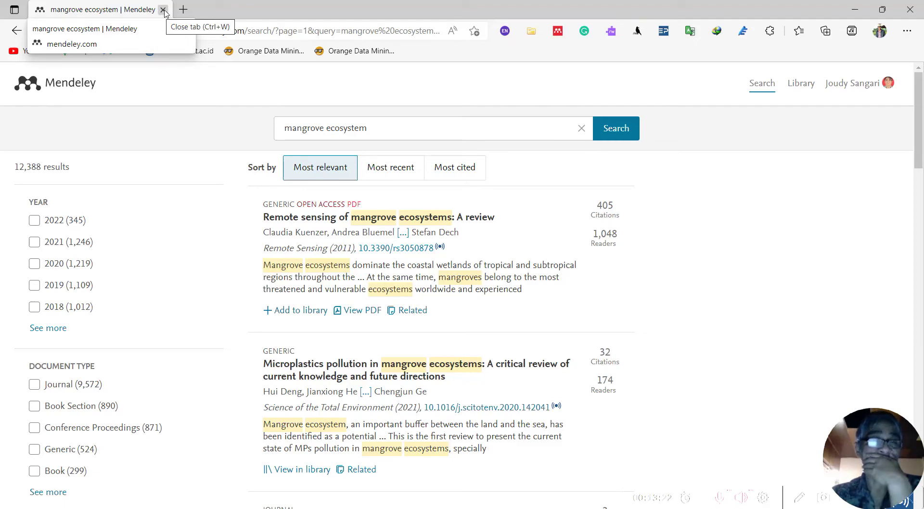
{"action": "left_click", "coordinate": [163, 9]}
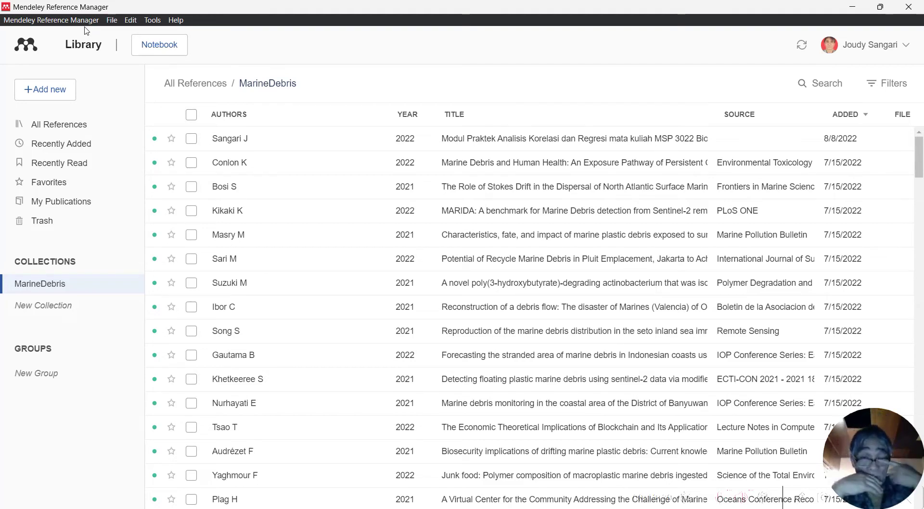
Add the PDF file "Orange Data Mining_ Pemodelan Daerah Potensial Pertanian di Indonesia" from the Documents folder to the MarineDebris collection
{"action": "left_click", "coordinate": [36, 92]}
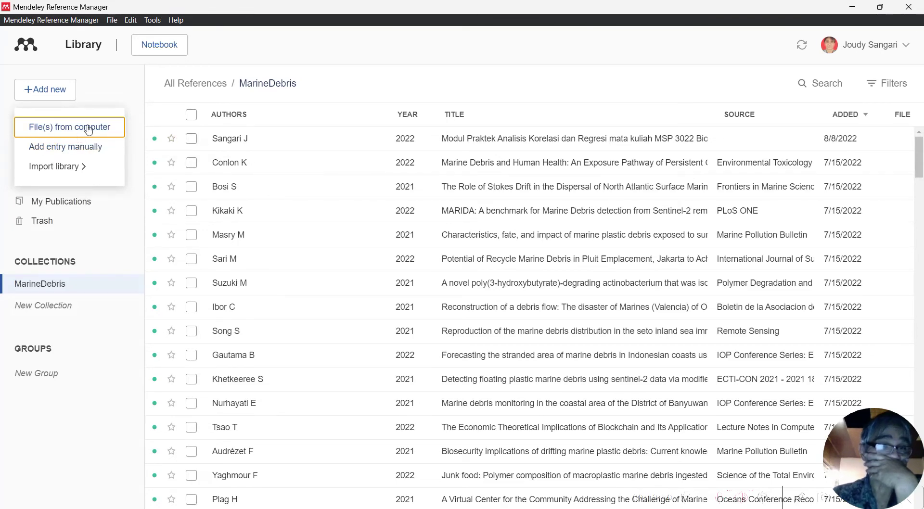
{"action": "mouse_move", "coordinate": [86, 178]}
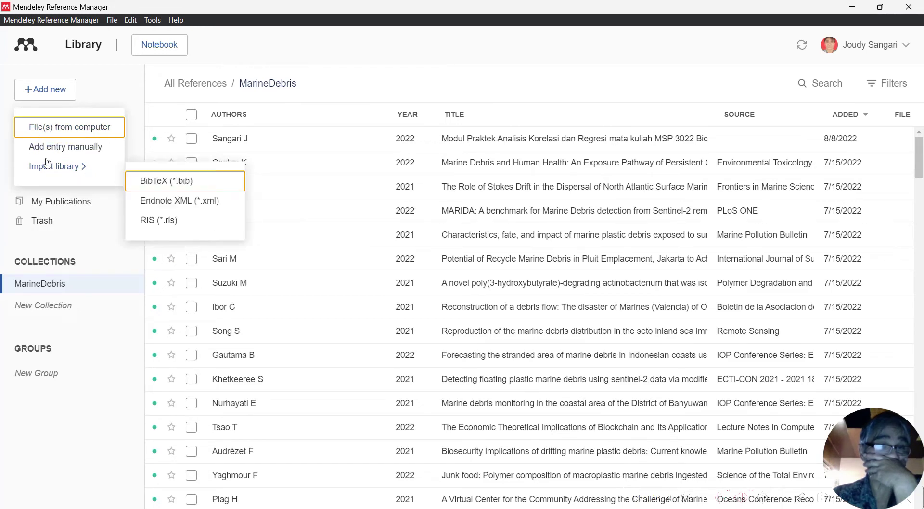
{"action": "left_click", "coordinate": [60, 128]}
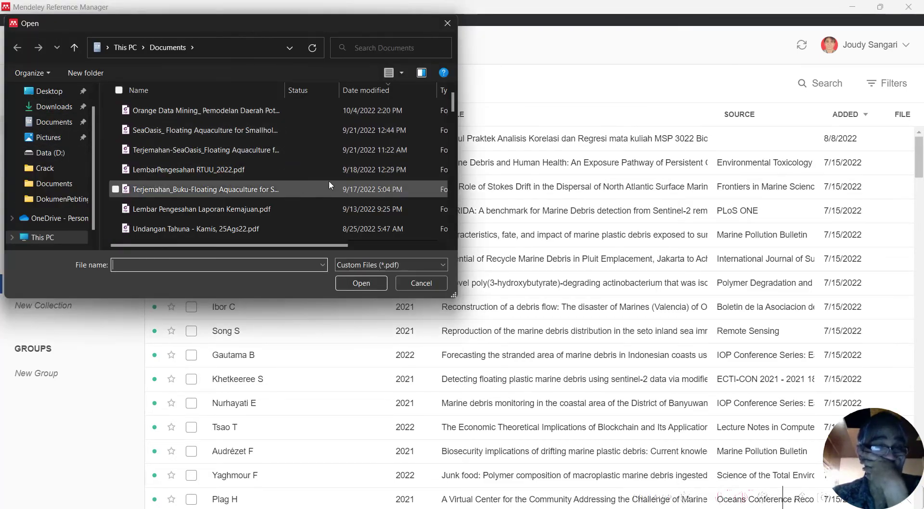
{"action": "scroll", "coordinate": [259, 215], "scroll_direction": "down", "scroll_amount": 3}
{"action": "scroll", "coordinate": [259, 215], "scroll_direction": "up", "scroll_amount": 3}
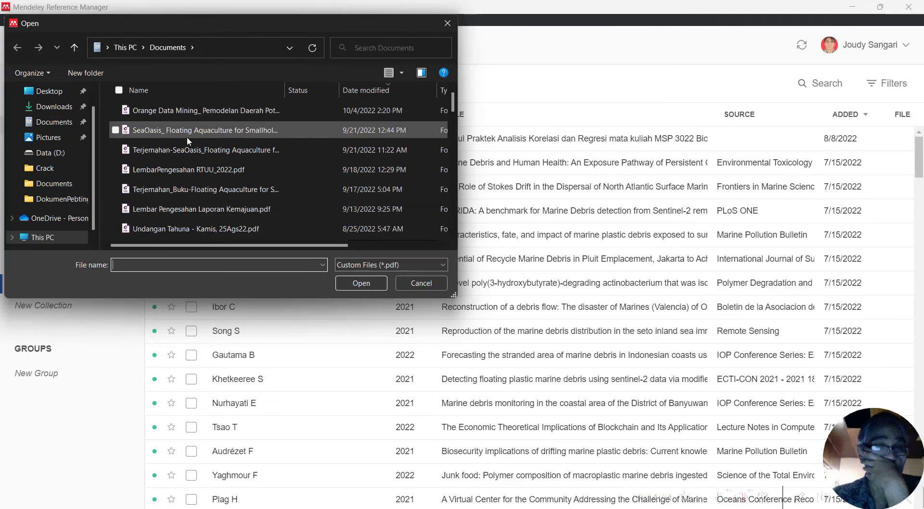
{"action": "left_click", "coordinate": [182, 110]}
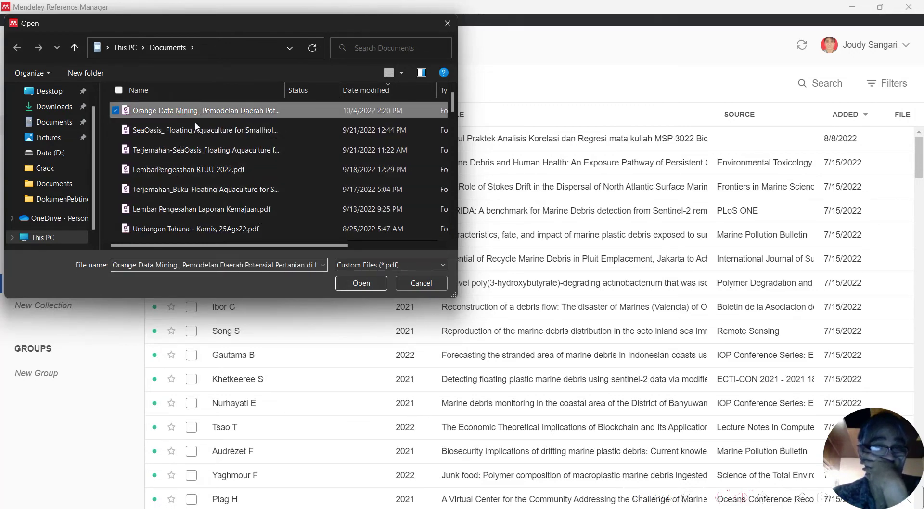
{"action": "left_click", "coordinate": [365, 284]}
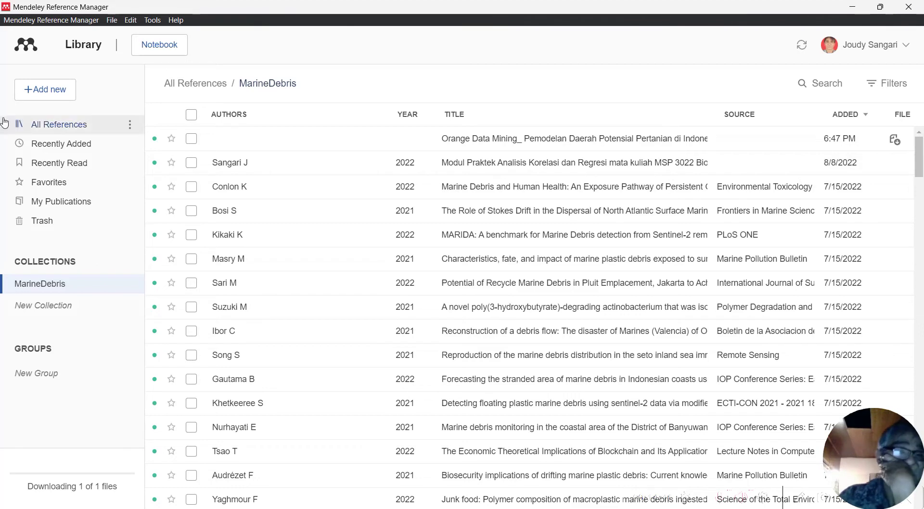
Review the details of the newly added Orange Data Mining reference and the two references below it, and close the details
{"action": "left_click", "coordinate": [26, 96]}
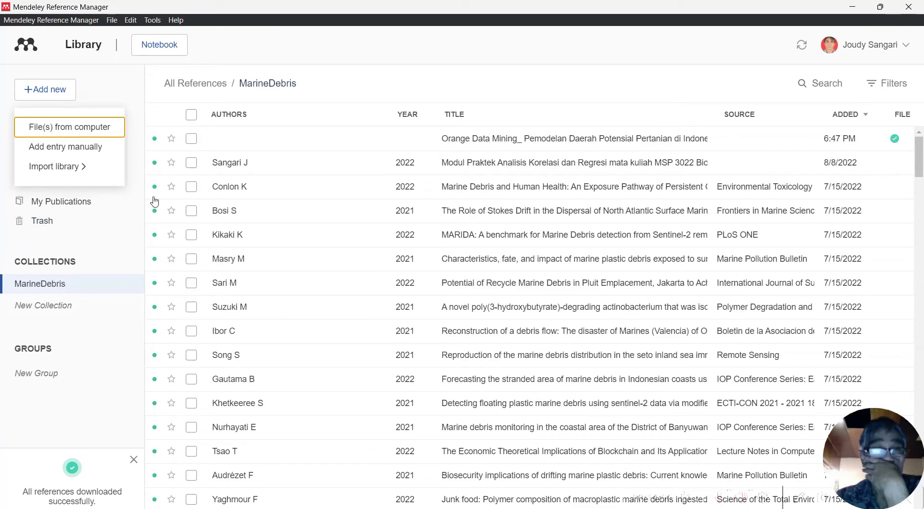
{"action": "left_click", "coordinate": [336, 138]}
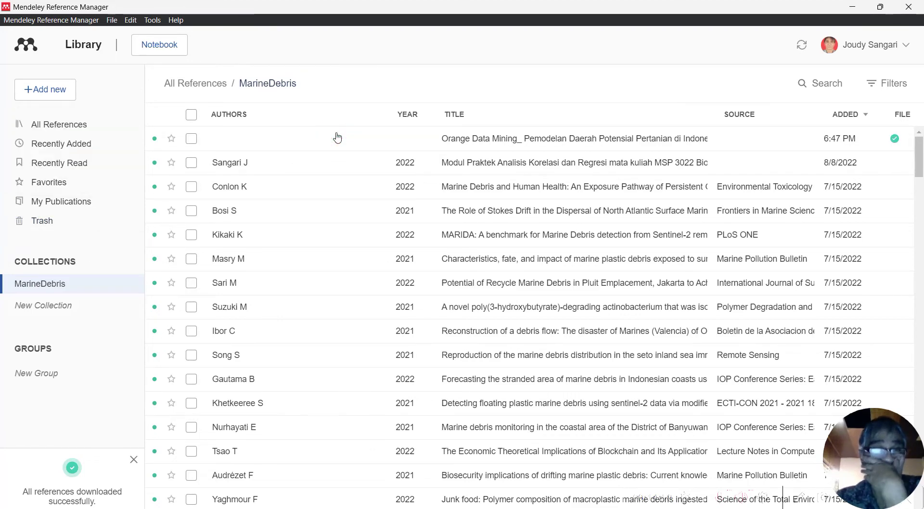
{"action": "left_click", "coordinate": [337, 138]}
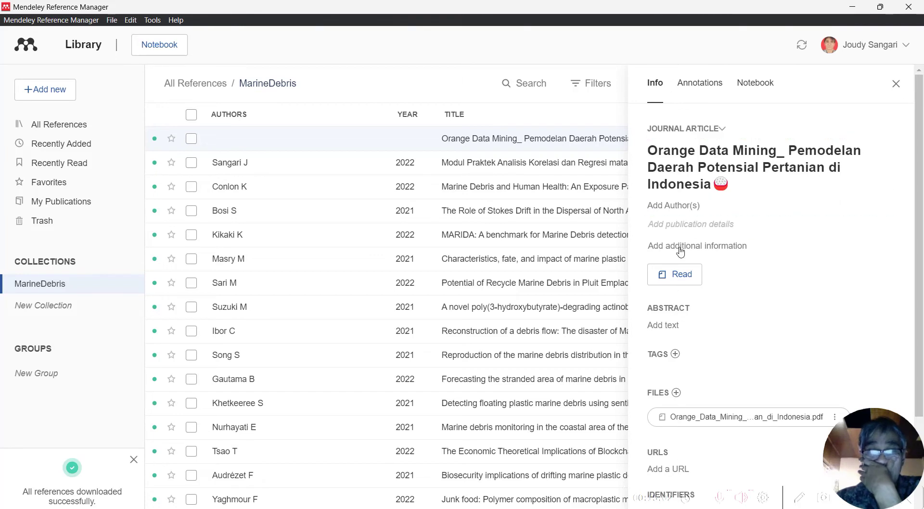
{"action": "left_click", "coordinate": [245, 163]}
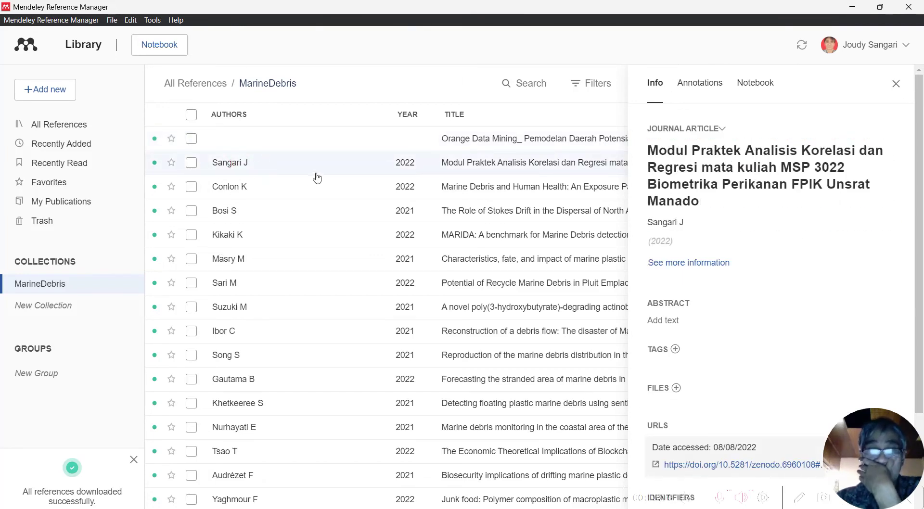
{"action": "left_click", "coordinate": [306, 195]}
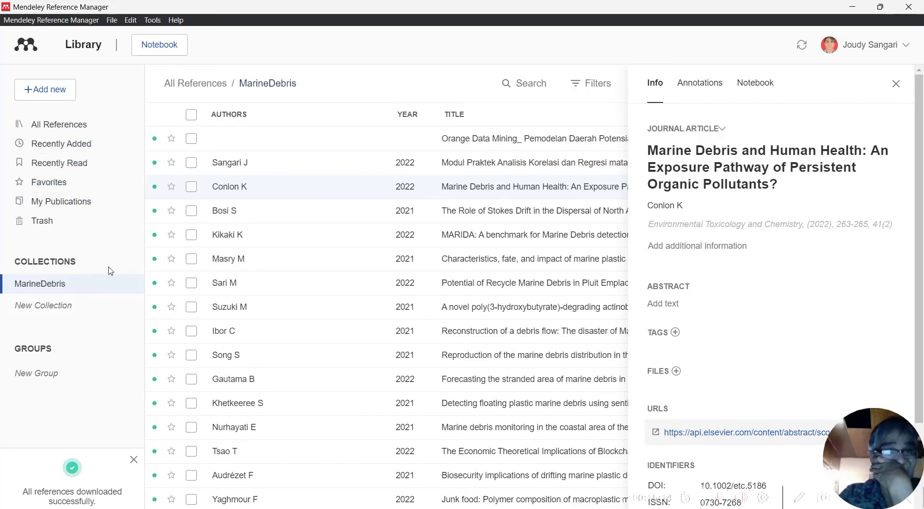
{"action": "left_click", "coordinate": [93, 292]}
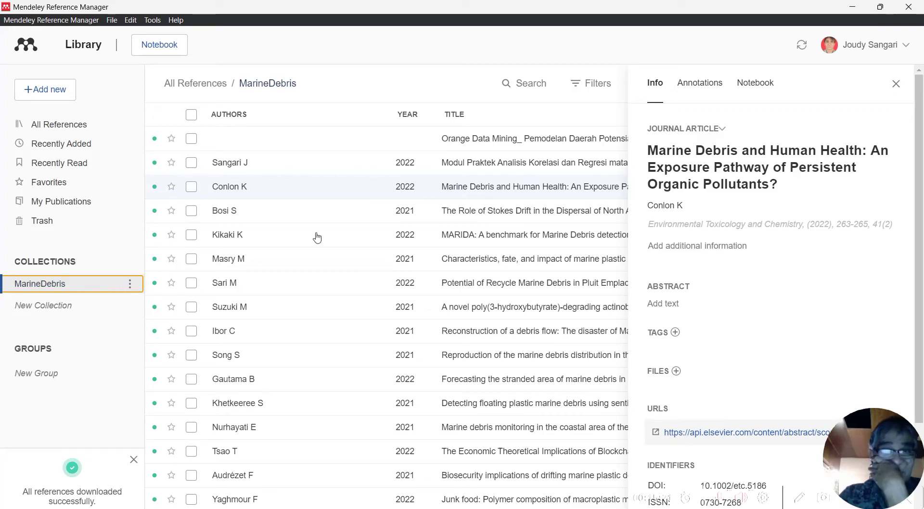
{"action": "left_click", "coordinate": [895, 87]}
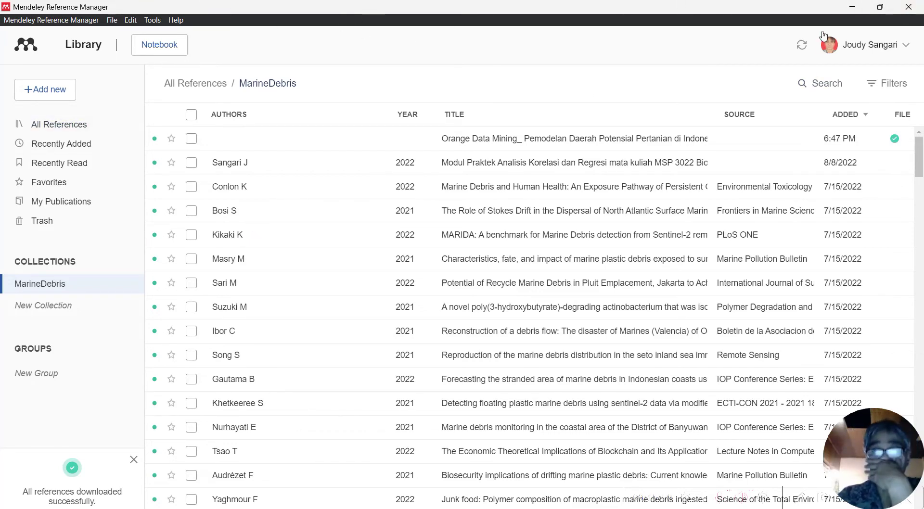
Switch to Word to view the Mendeley Cite add-in, and return to Mendeley Reference Manager to view its add-on install options
{"action": "left_click", "coordinate": [852, 10]}
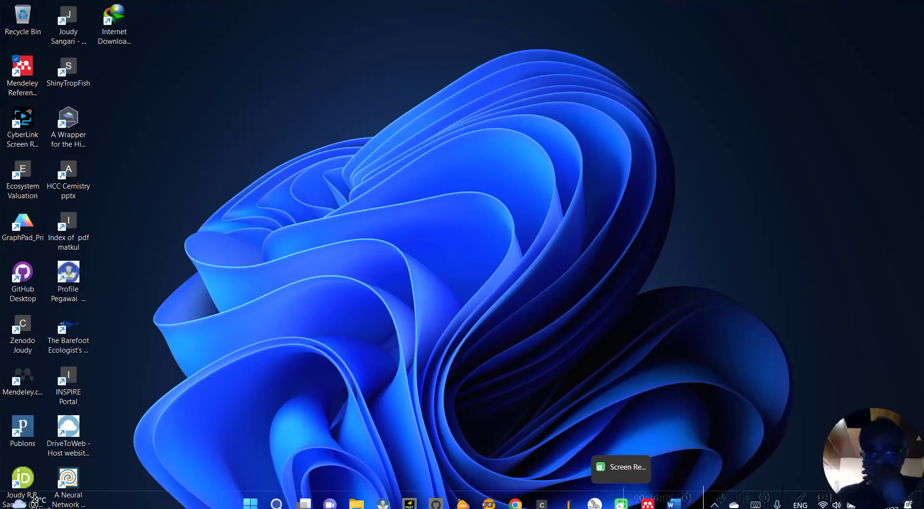
{"action": "left_click", "coordinate": [673, 504]}
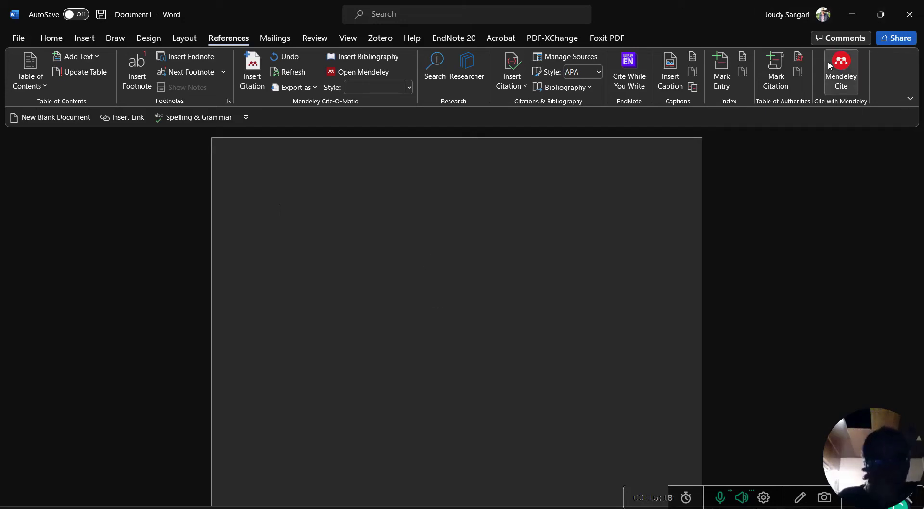
{"action": "left_click", "coordinate": [853, 16]}
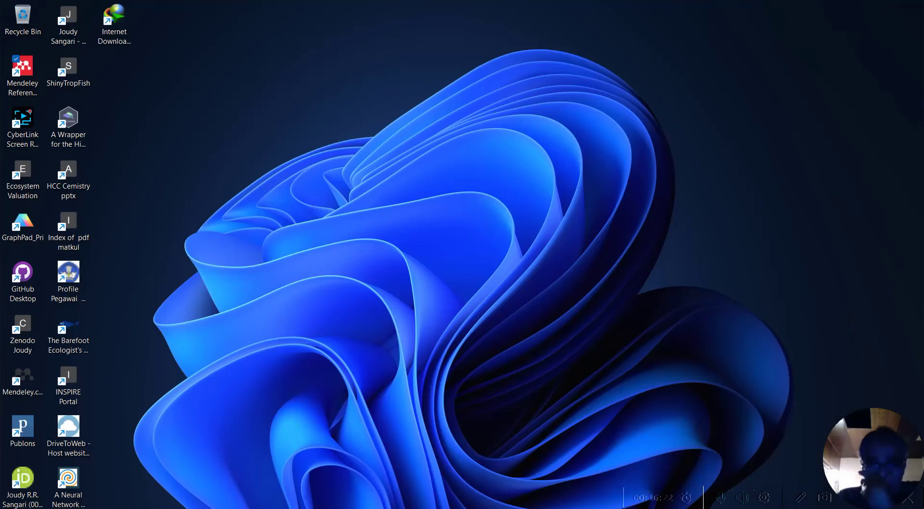
{"action": "mouse_move", "coordinate": [647, 503]}
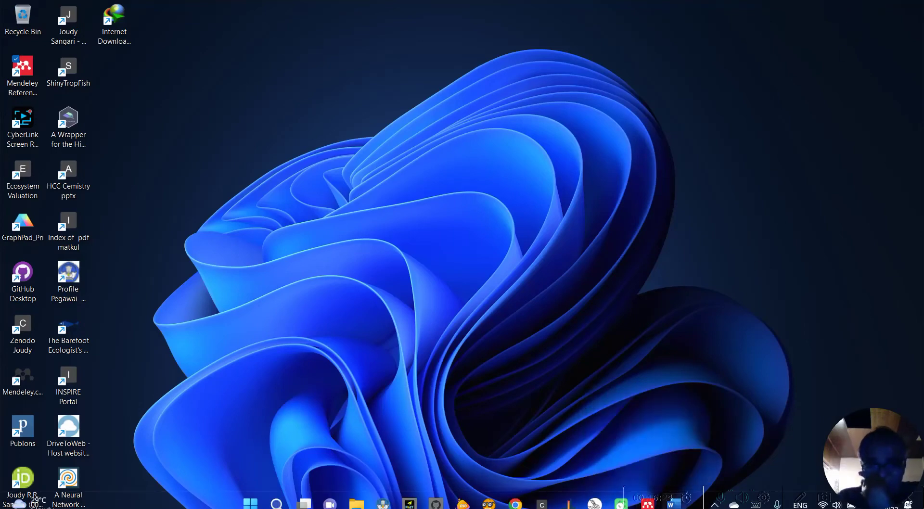
{"action": "left_click", "coordinate": [648, 503]}
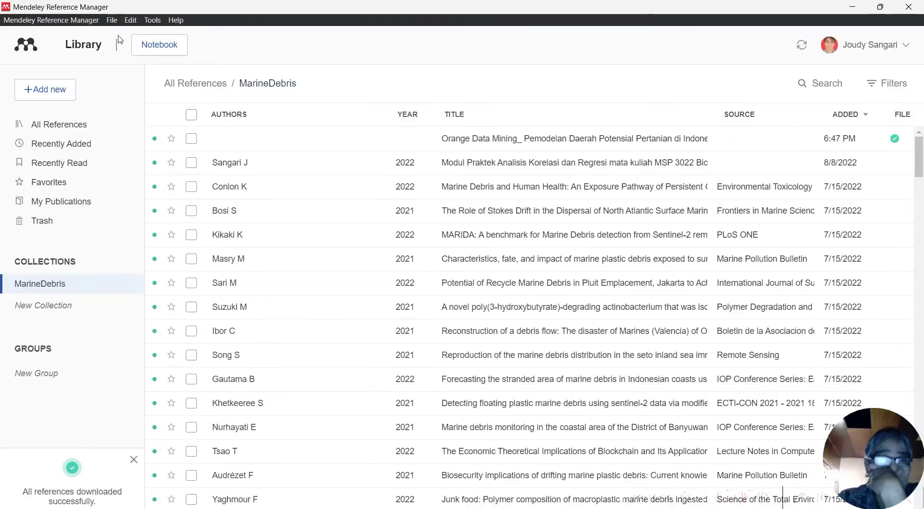
{"action": "left_click", "coordinate": [151, 21]}
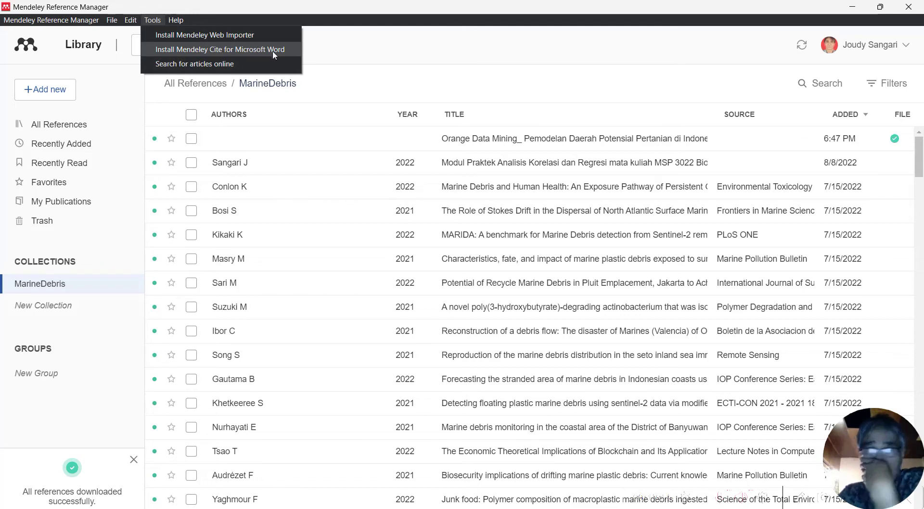
{"action": "left_click", "coordinate": [854, 11]}
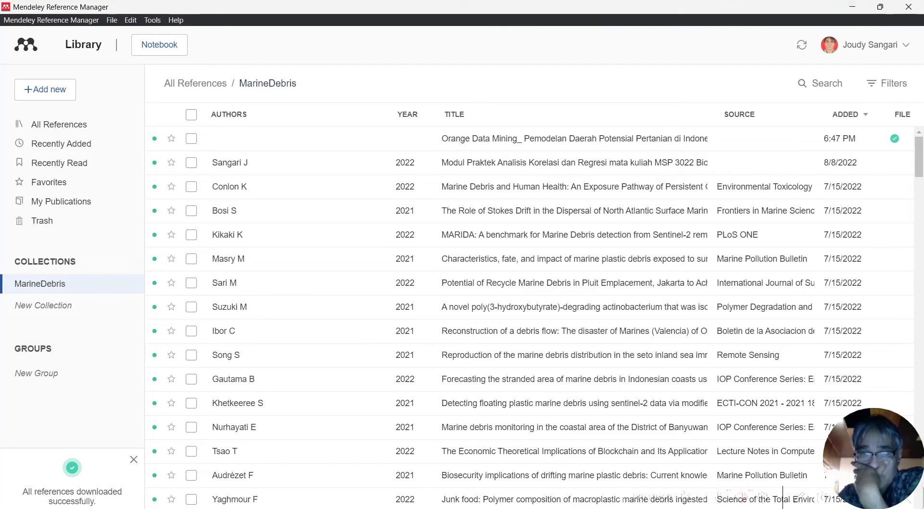
Switch to the blank Word document and begin a sentence with "Mangrove di Indonesia"
{"action": "left_click", "coordinate": [854, 7]}
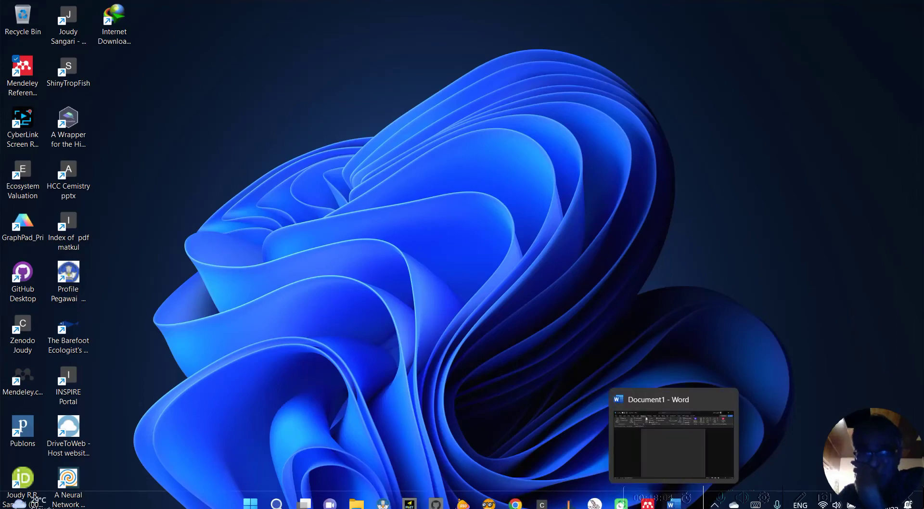
{"action": "left_click", "coordinate": [673, 503]}
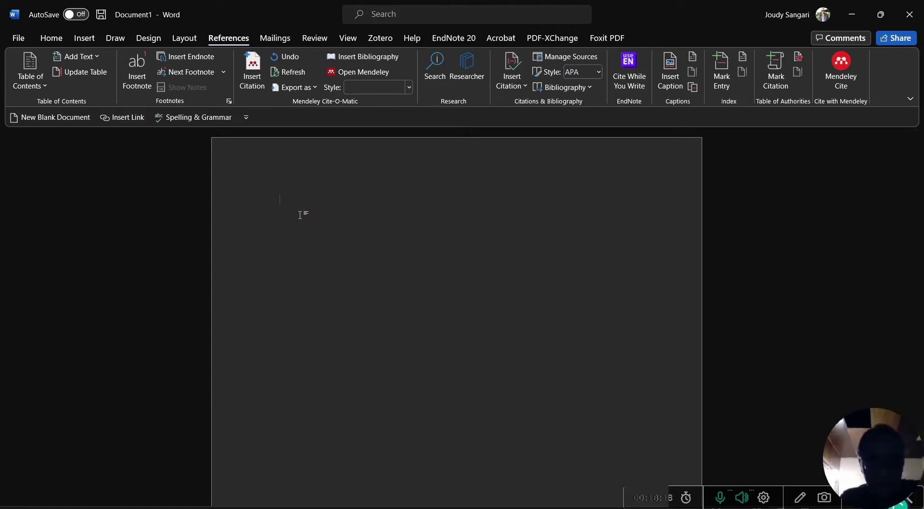
{"action": "type", "text": "Mang"}
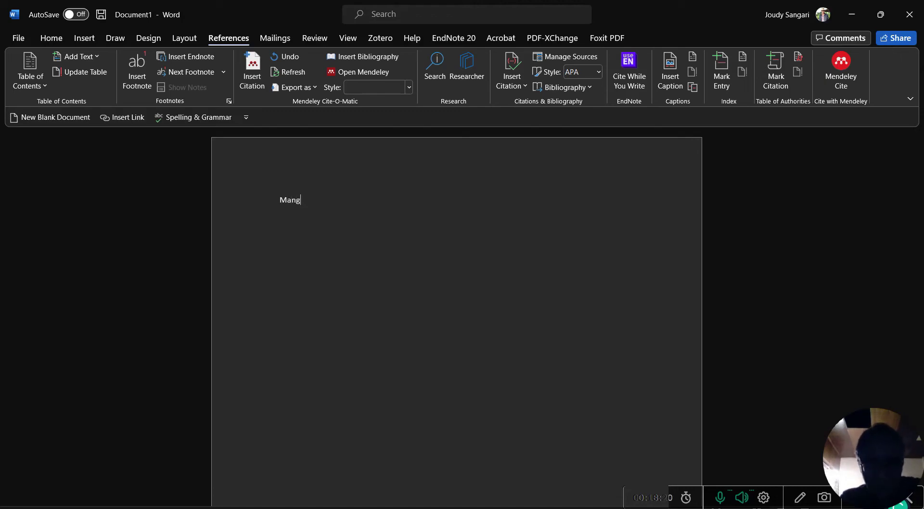
{"action": "type", "text": "rove di D"}
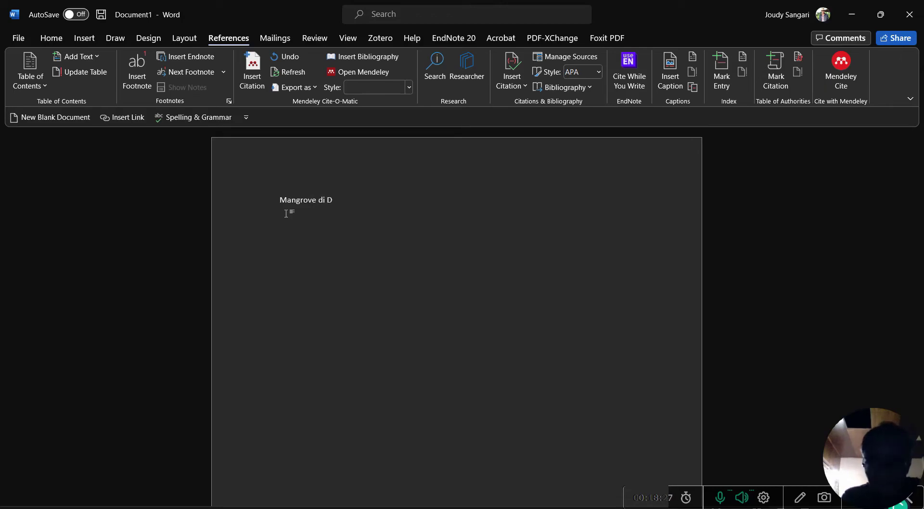
{"action": "key", "text": "BackSpace"}
{"action": "type", "text": "Indone "}
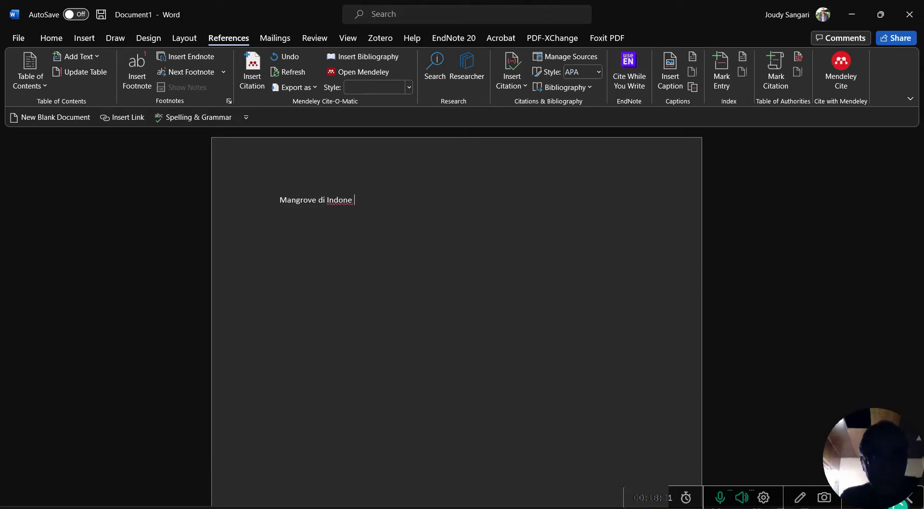
{"action": "type", "text": "s"}
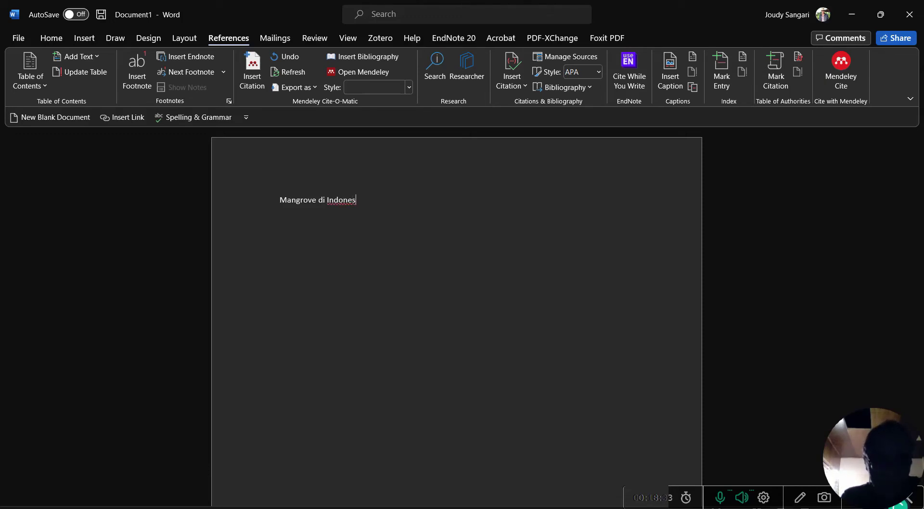
{"action": "type", "text": "ia "}
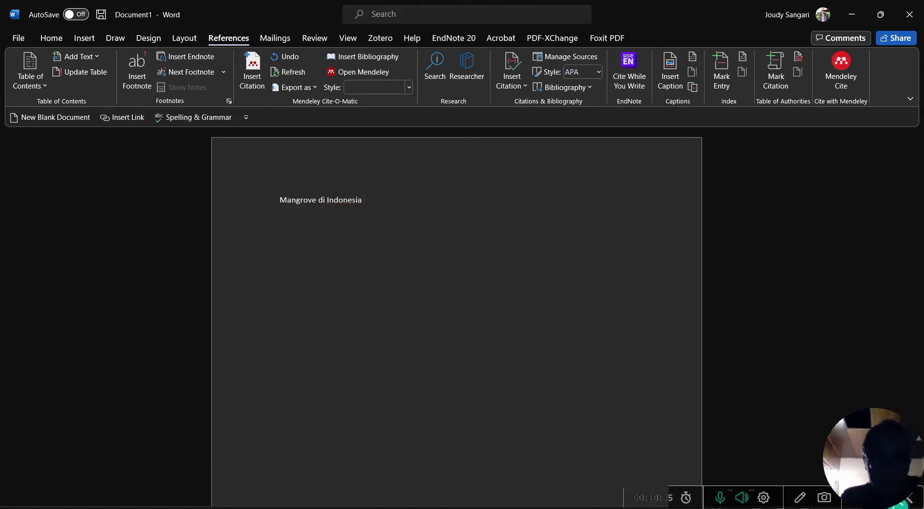
Complete the opening sentence after "Mangrove di Indonesia" with "mepunyai luasan yang terbesar di dunia."
{"action": "type", "text": "mepu"}
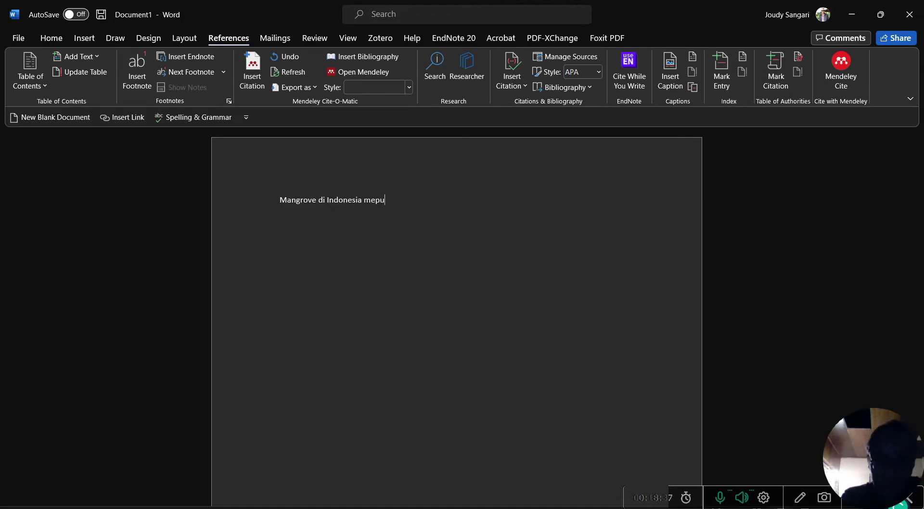
{"action": "type", "text": "nyai loasan"}
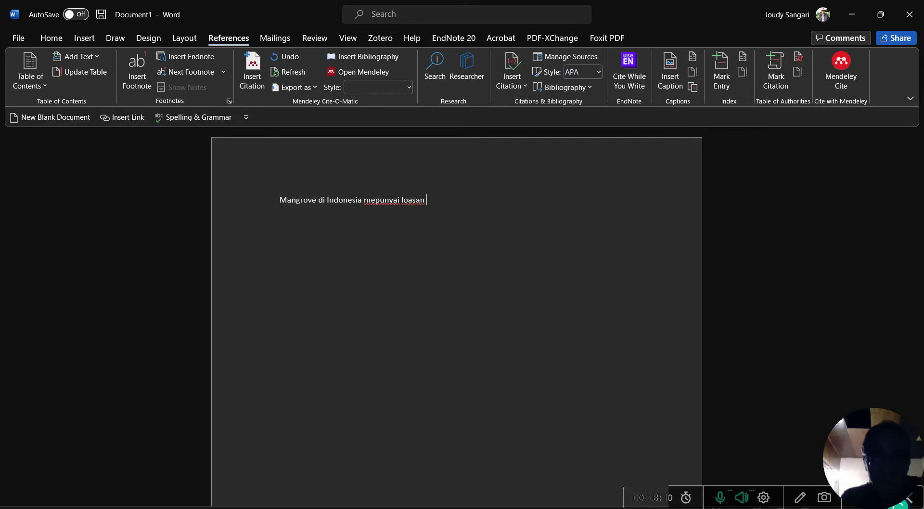
{"action": "key", "text": "BackSpace"}
{"action": "key", "text": "BackSpace"}
{"action": "key", "text": "BackSpace"}
{"action": "key", "text": "BackSpace"}
{"action": "key", "text": "BackSpace"}
{"action": "key", "text": "BackSpace"}
{"action": "type", "text": "uasan yang t"}
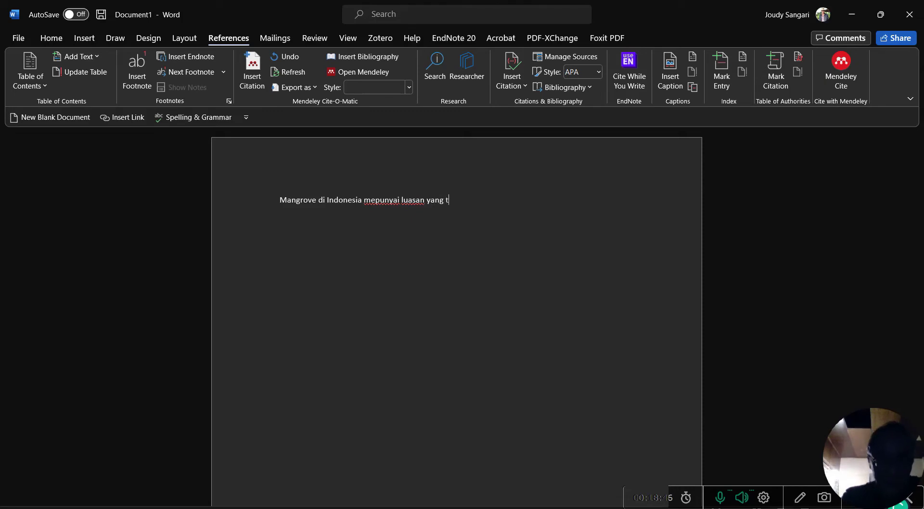
{"action": "type", "text": "erbesar"}
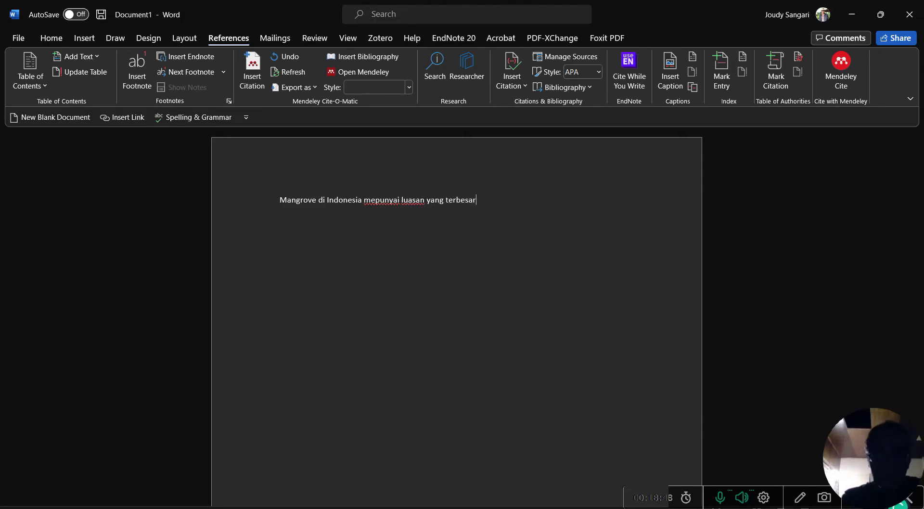
{"action": "type", "text": " di"}
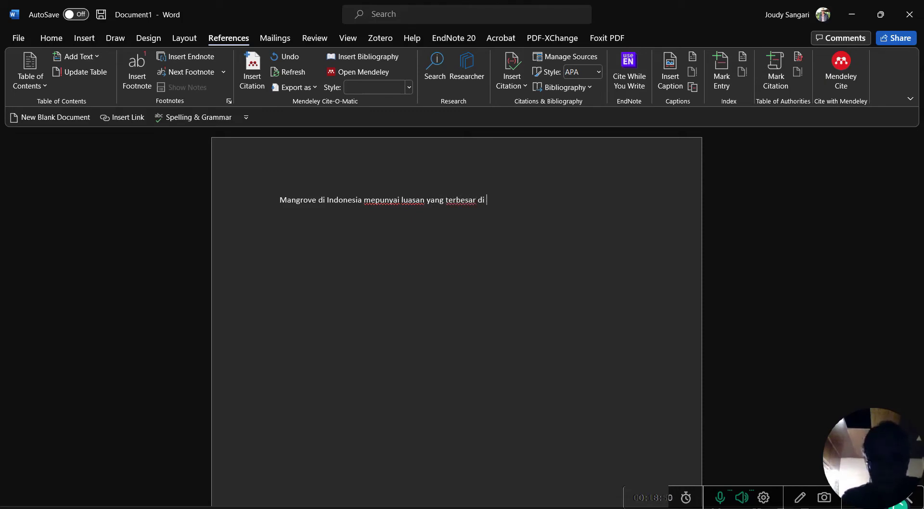
{"action": "type", "text": " dunia. "}
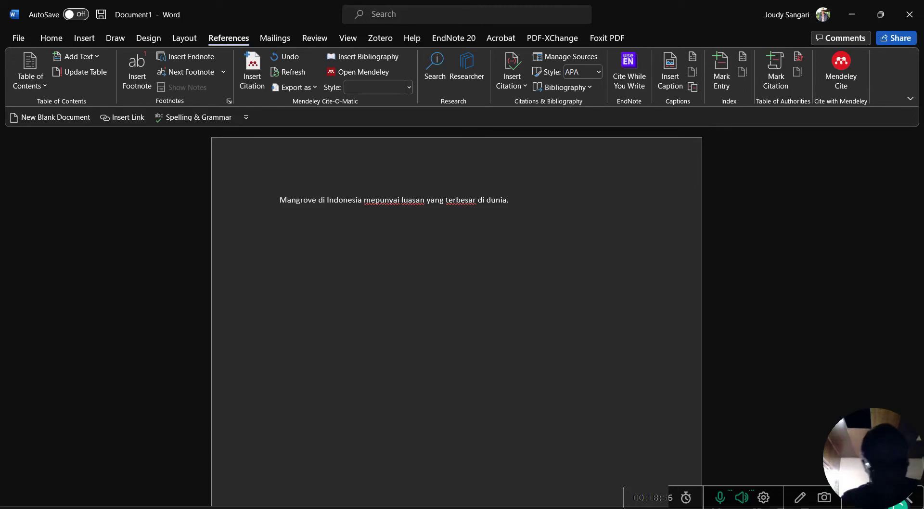
Begin a second sentence in the paragraph with "Sementara menurut"
{"action": "type", "text": "Semnetara"}
{"action": "key", "text": "BackSpace"}
{"action": "key", "text": "BackSpace"}
{"action": "key", "text": "BackSpace"}
{"action": "key", "text": "BackSpace"}
{"action": "key", "text": "BackSpace"}
{"action": "key", "text": "BackSpace"}
{"action": "type", "text": "emen"}
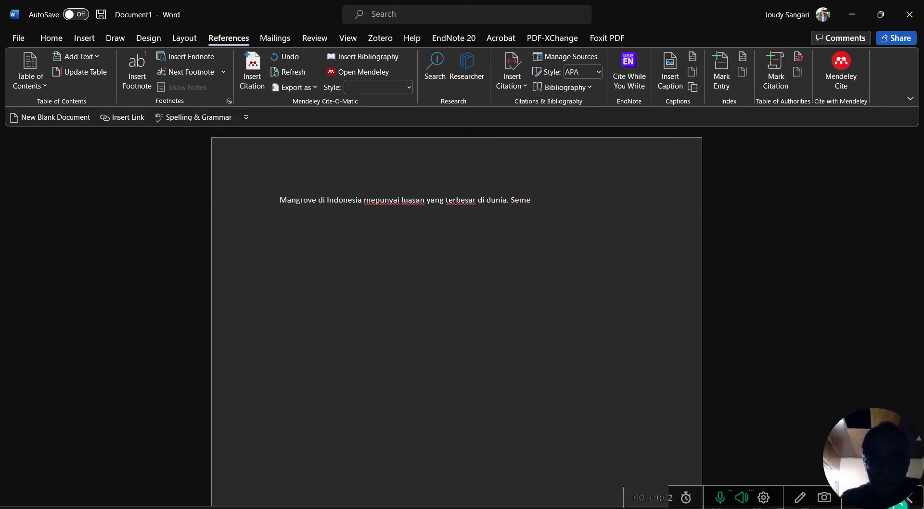
{"action": "key", "text": "BackSpace"}
{"action": "key", "text": "BackSpace"}
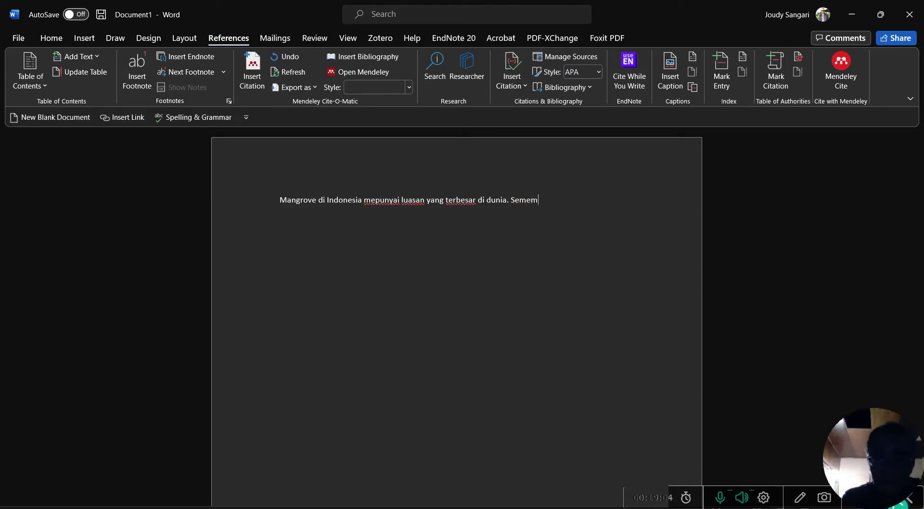
{"action": "key", "text": "BackSpace"}
{"action": "type", "text": "ntara menurut"}
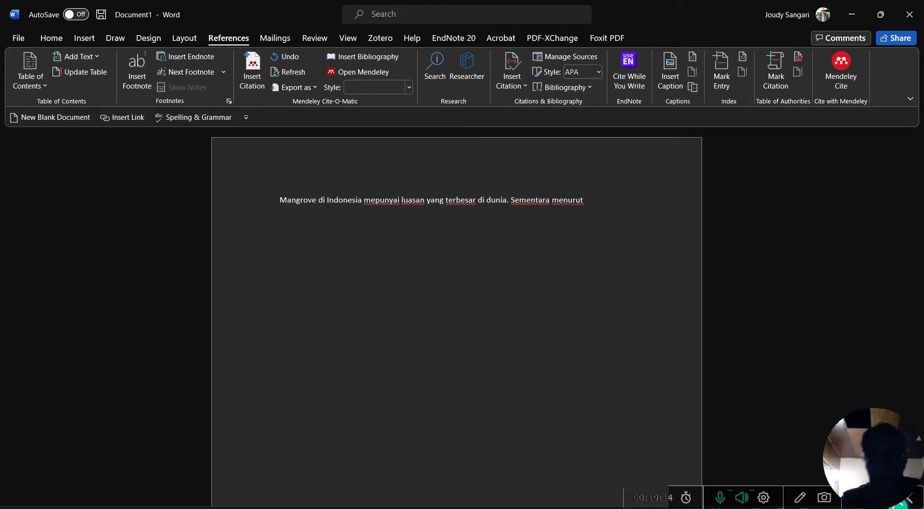
Use Mendeley Cite to insert a citation of "Incidence of marine debris in cetaceans stranded and bycaught in Ireland" after "Sementara menurut"
{"action": "left_click", "coordinate": [838, 71]}
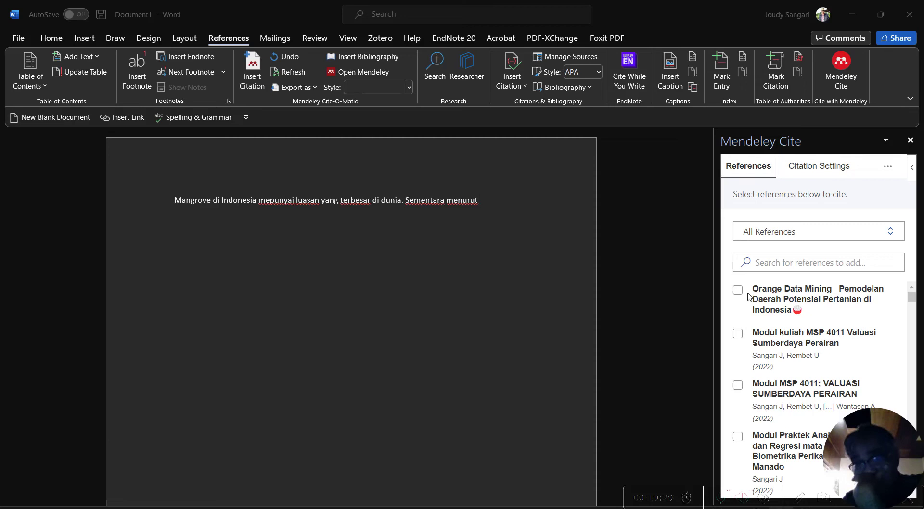
{"action": "scroll", "coordinate": [817, 366], "scroll_direction": "down", "scroll_amount": 3}
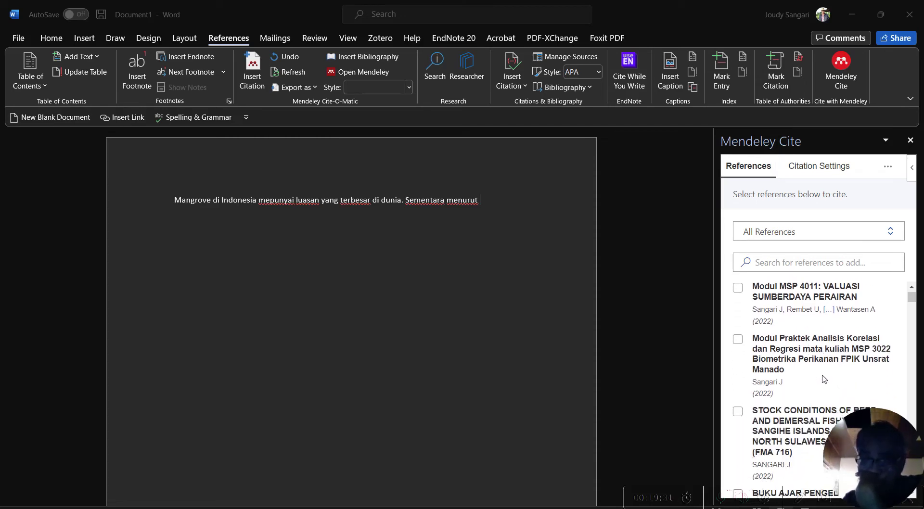
{"action": "scroll", "coordinate": [798, 380], "scroll_direction": "down", "scroll_amount": 1}
{"action": "scroll", "coordinate": [784, 391], "scroll_direction": "down", "scroll_amount": 6}
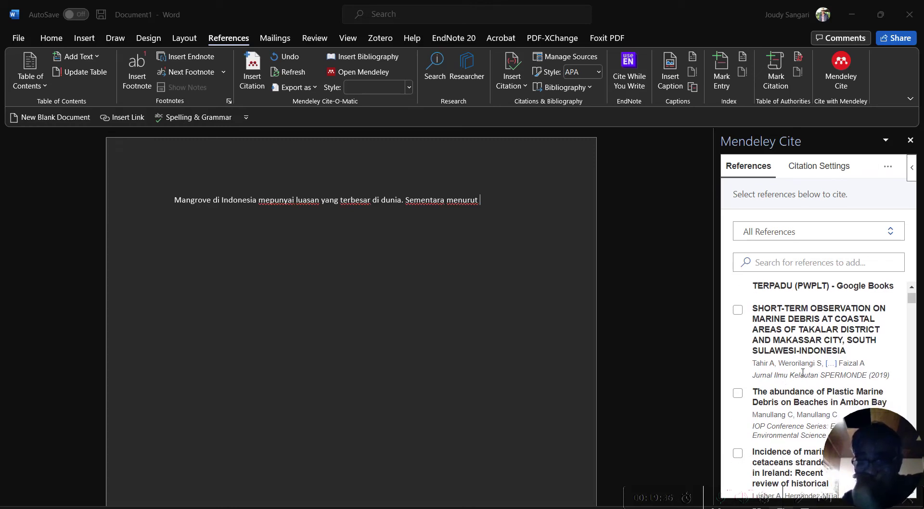
{"action": "scroll", "coordinate": [837, 371], "scroll_direction": "down", "scroll_amount": 2}
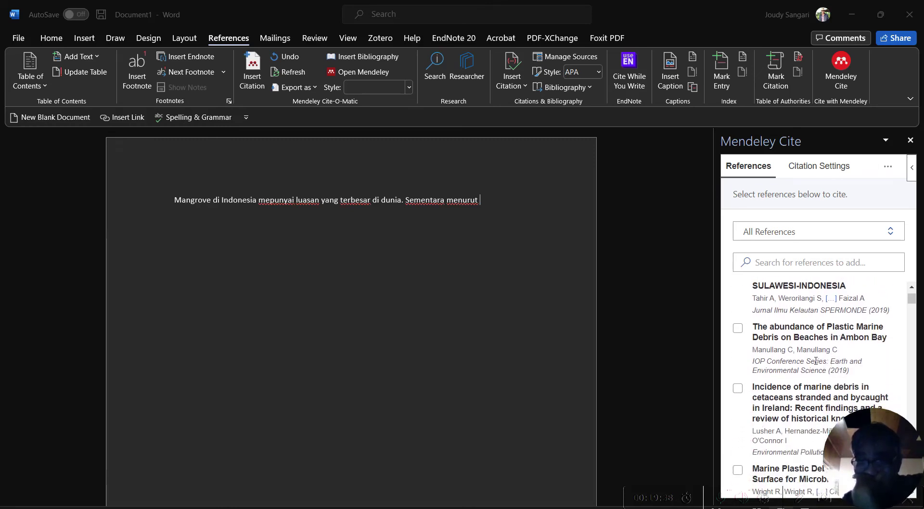
{"action": "scroll", "coordinate": [838, 371], "scroll_direction": "down", "scroll_amount": 2}
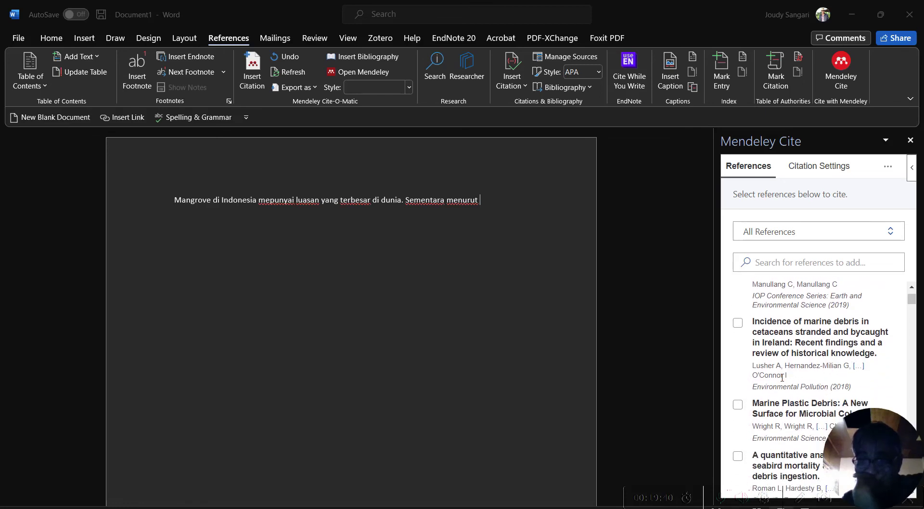
{"action": "scroll", "coordinate": [813, 383], "scroll_direction": "down", "scroll_amount": 1}
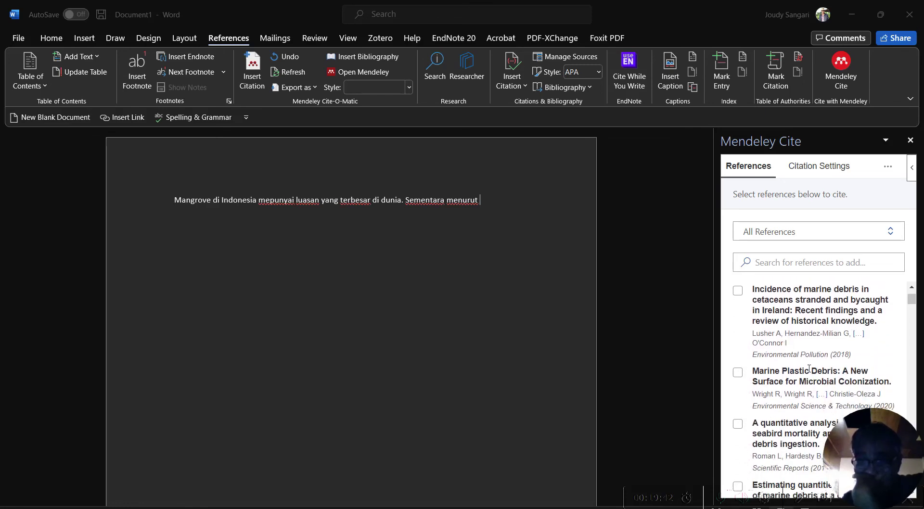
{"action": "left_click", "coordinate": [739, 292]}
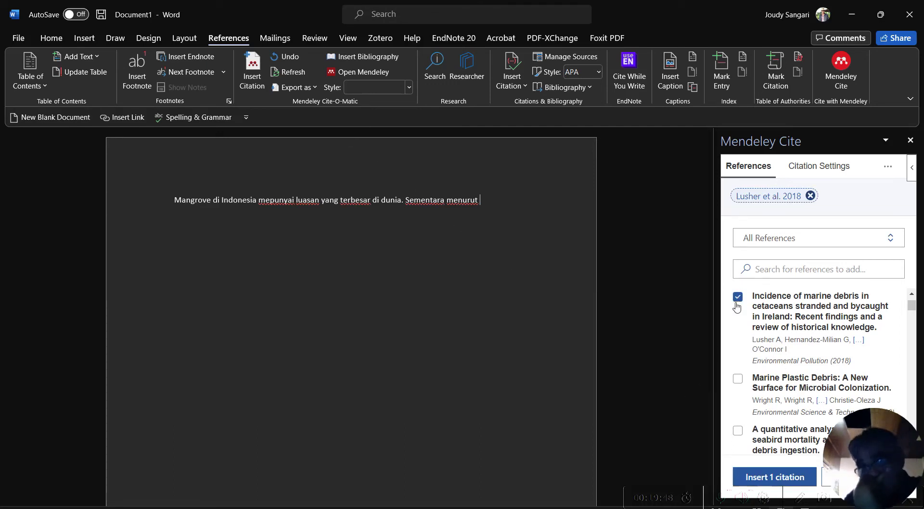
{"action": "left_click", "coordinate": [778, 476]}
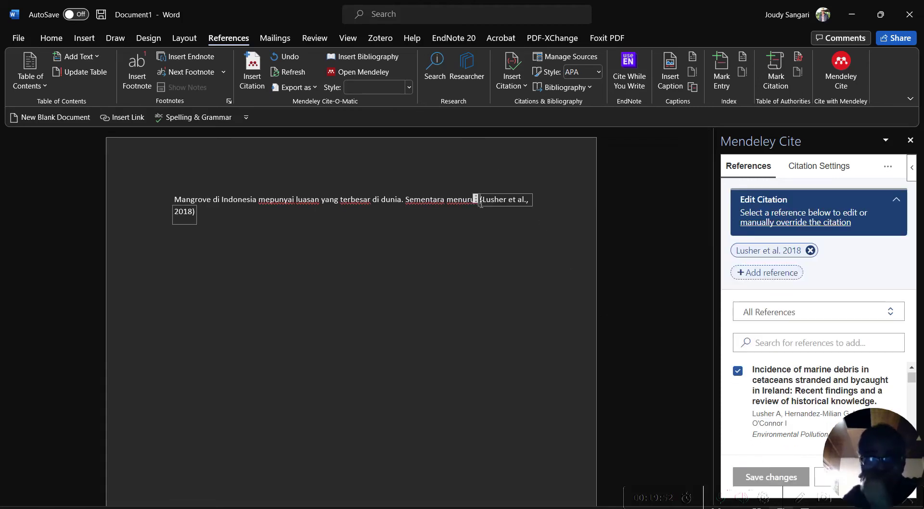
Finish the second sentence after the inserted citation with "mangrove di Indonesia tinggal tersisa 45 ha."
{"action": "left_click", "coordinate": [202, 216]}
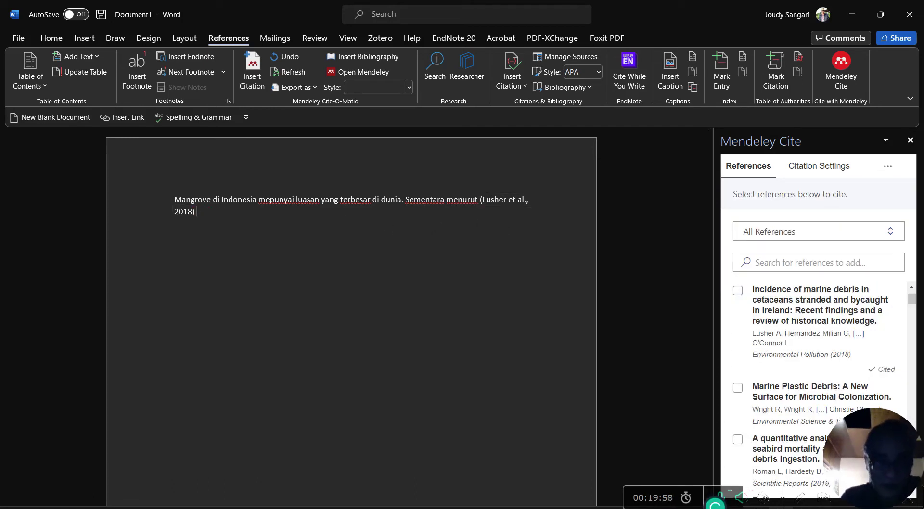
{"action": "type", "text": "man"}
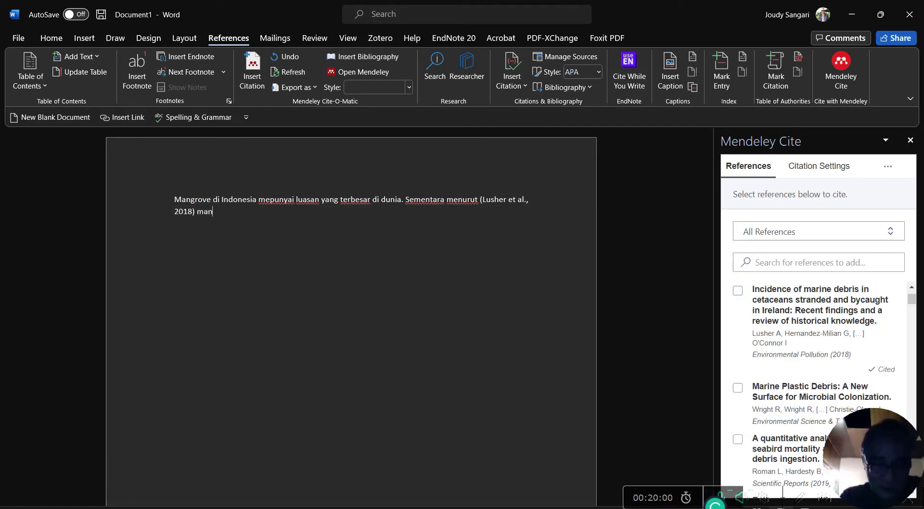
{"action": "type", "text": "grove"}
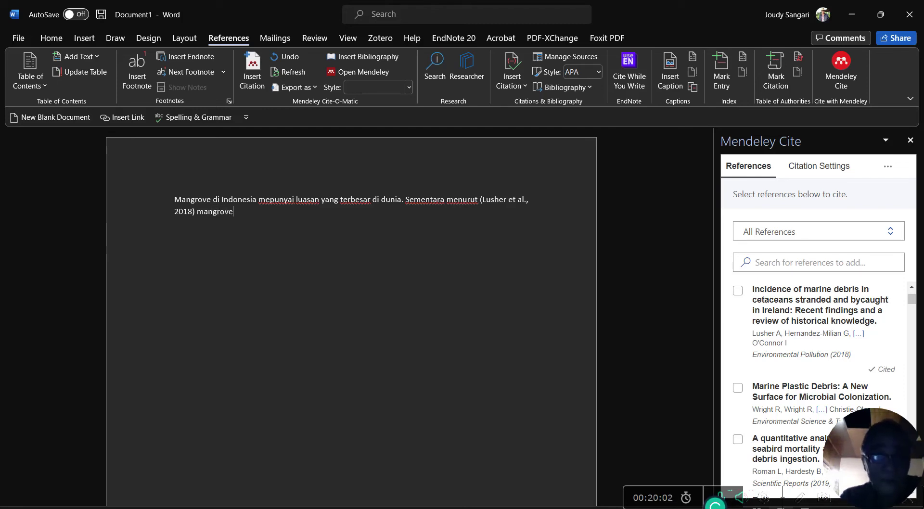
{"action": "type", "text": " di "}
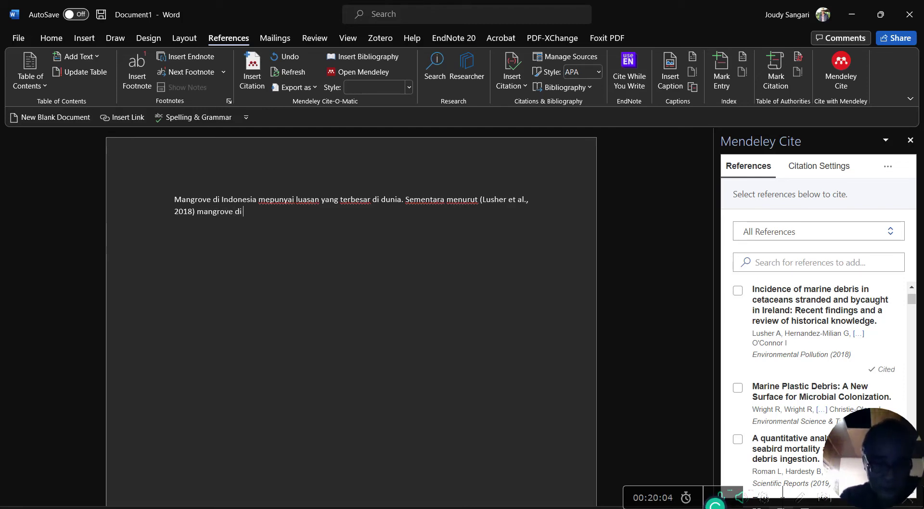
{"action": "type", "text": "Indones"}
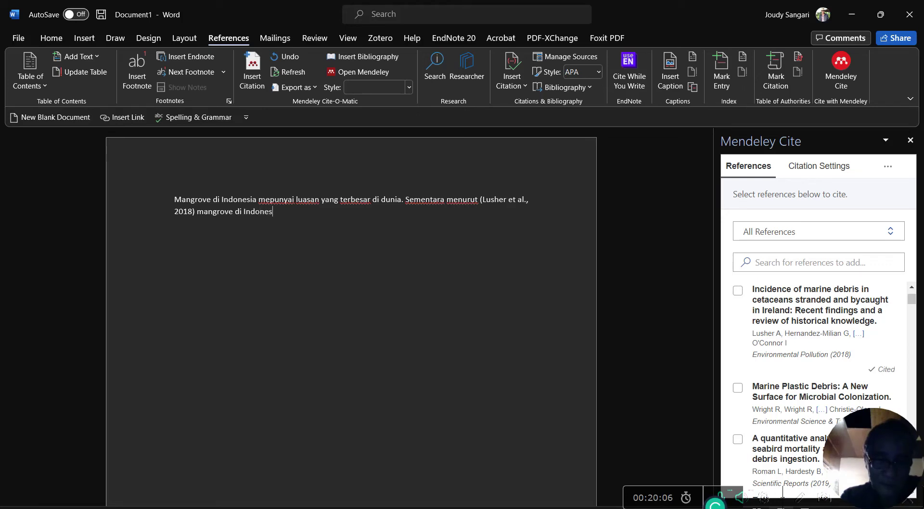
{"action": "type", "text": "ia tingga"}
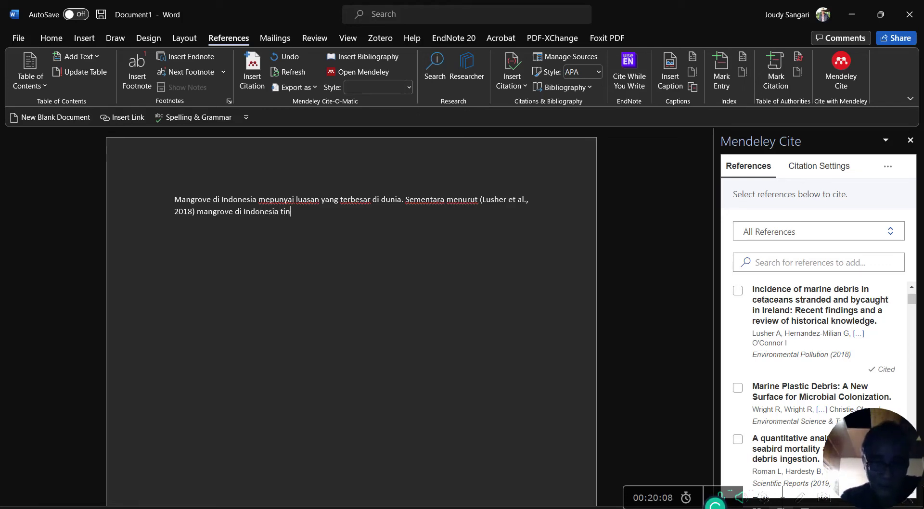
{"action": "type", "text": "tersisa"}
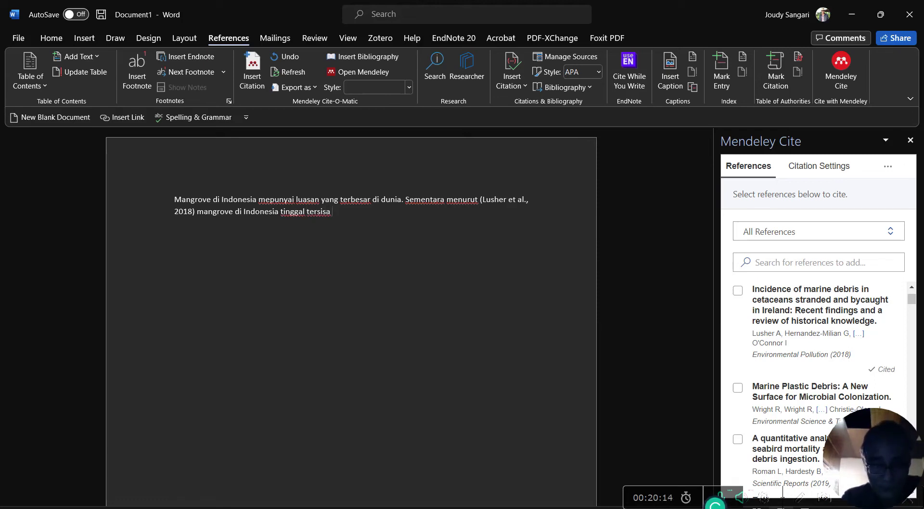
{"action": "type", "text": " 45 ha."}
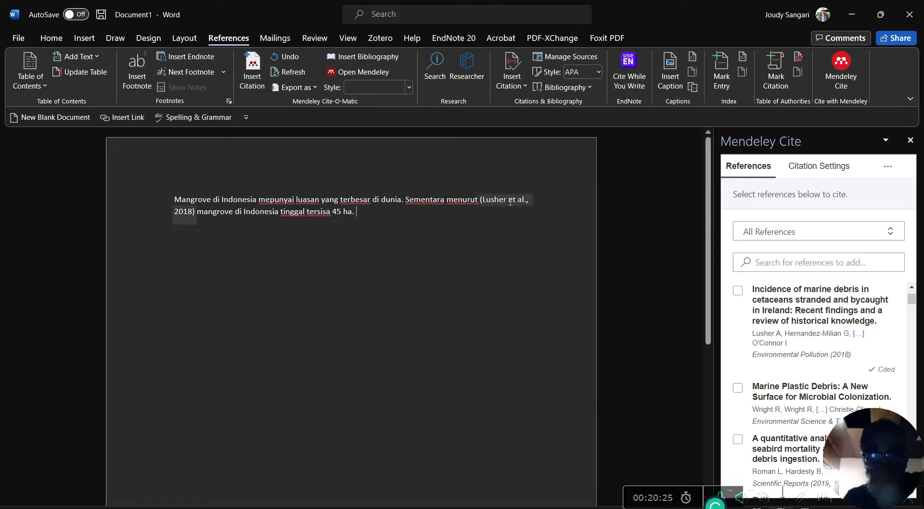
Browse the Mendeley Cite reference list for other references that could be cited
{"action": "scroll", "coordinate": [806, 390], "scroll_direction": "down", "scroll_amount": 10}
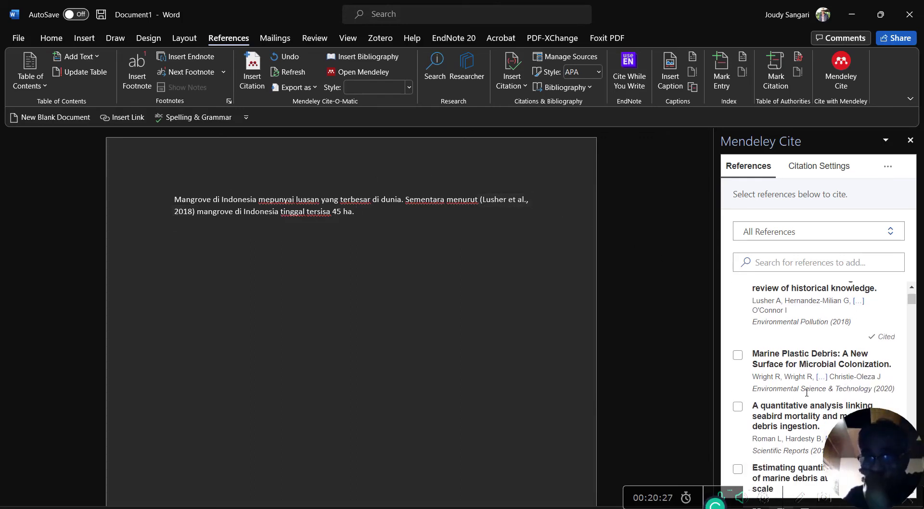
{"action": "scroll", "coordinate": [782, 332], "scroll_direction": "up", "scroll_amount": 5}
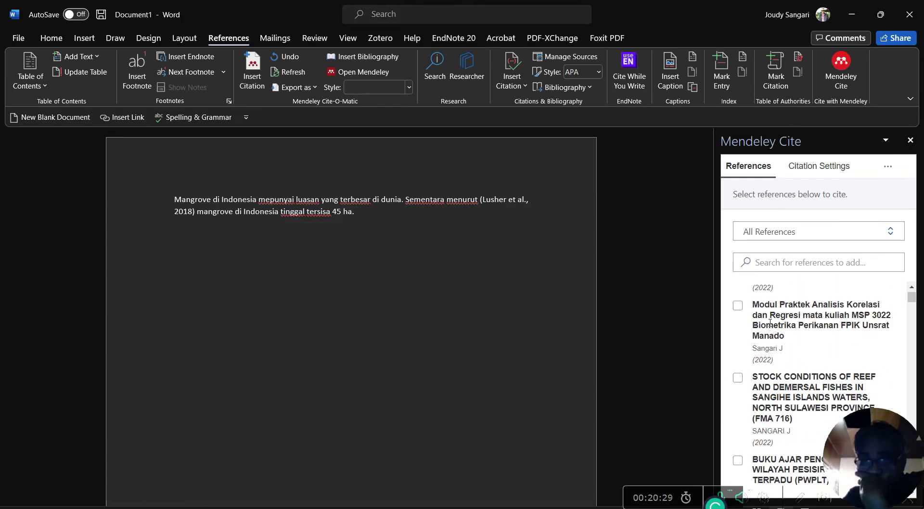
{"action": "scroll", "coordinate": [817, 369], "scroll_direction": "down", "scroll_amount": 10}
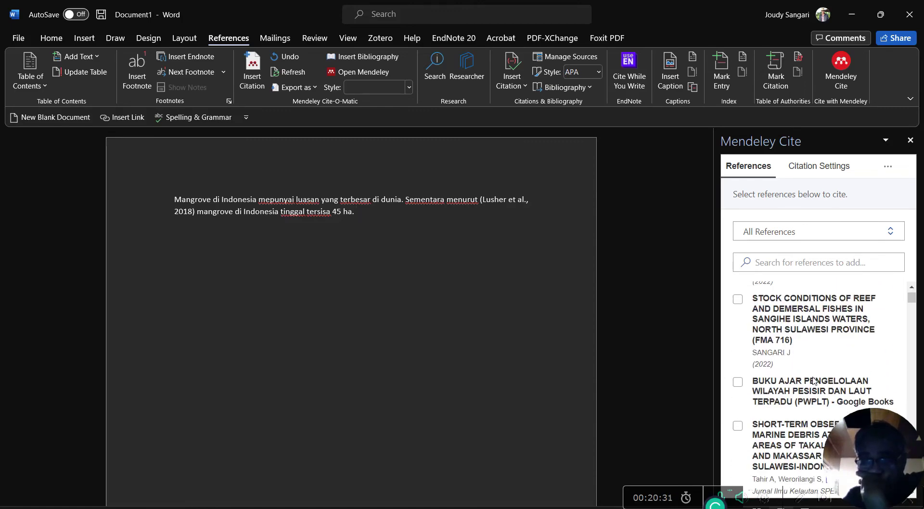
{"action": "scroll", "coordinate": [803, 378], "scroll_direction": "down", "scroll_amount": 10}
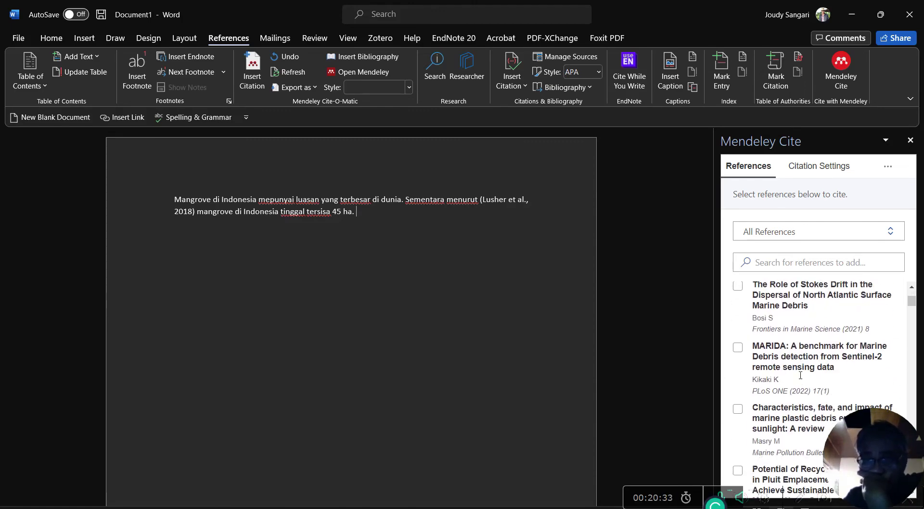
{"action": "scroll", "coordinate": [799, 377], "scroll_direction": "up", "scroll_amount": 3}
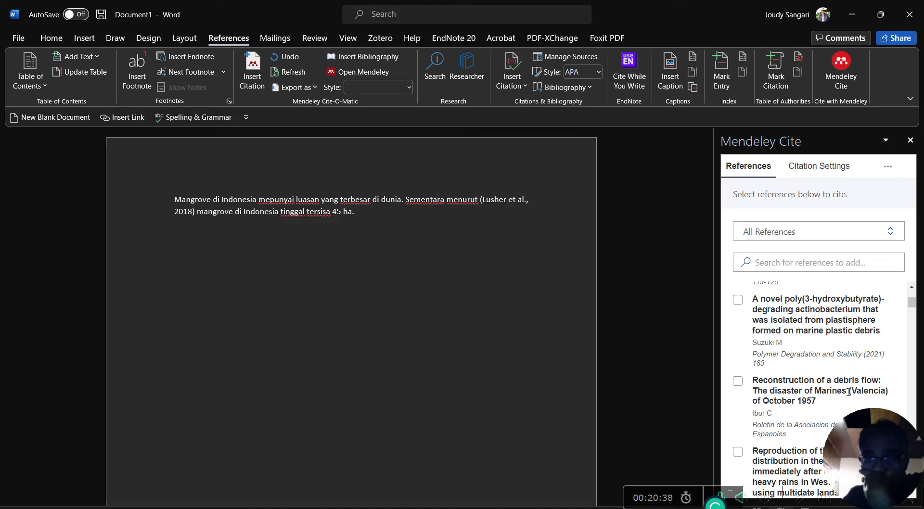
{"action": "scroll", "coordinate": [820, 420], "scroll_direction": "down", "scroll_amount": 1}
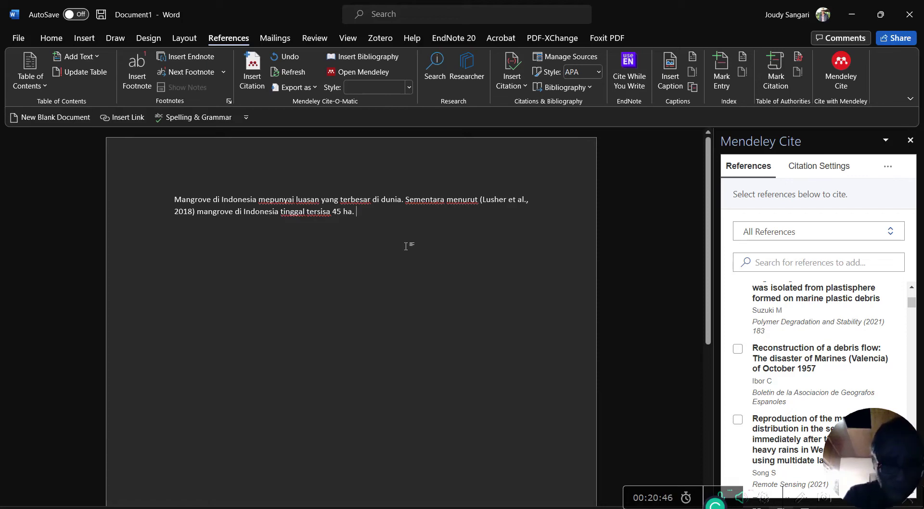
Add a third sentence to the paragraph reading "Di Asia mangrove masih tersisa di Pilipina seluas 100 ha"
{"action": "type", "text": "Di asia"}
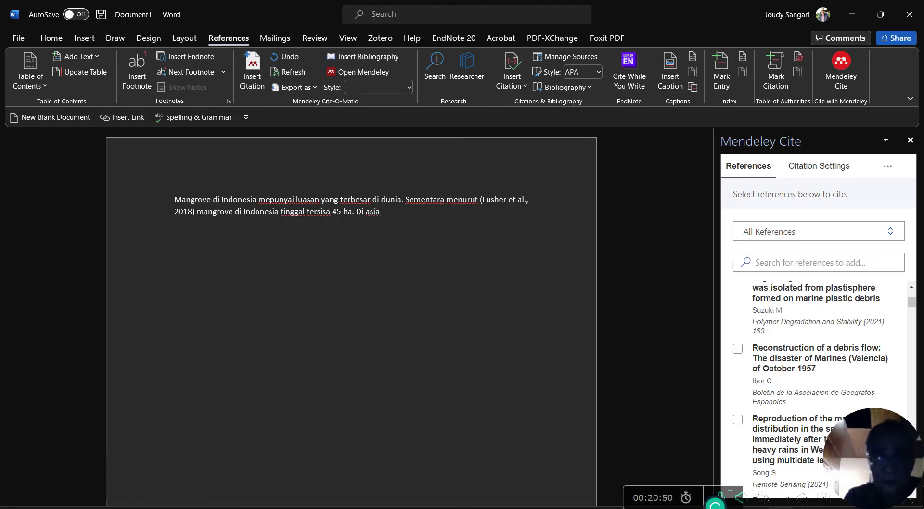
{"action": "key", "text": "BackSpace"}
{"action": "key", "text": "BackSpace"}
{"action": "key", "text": "BackSpace"}
{"action": "key", "text": "BackSpace"}
{"action": "key", "text": "BackSpace"}
{"action": "type", "text": "A"}
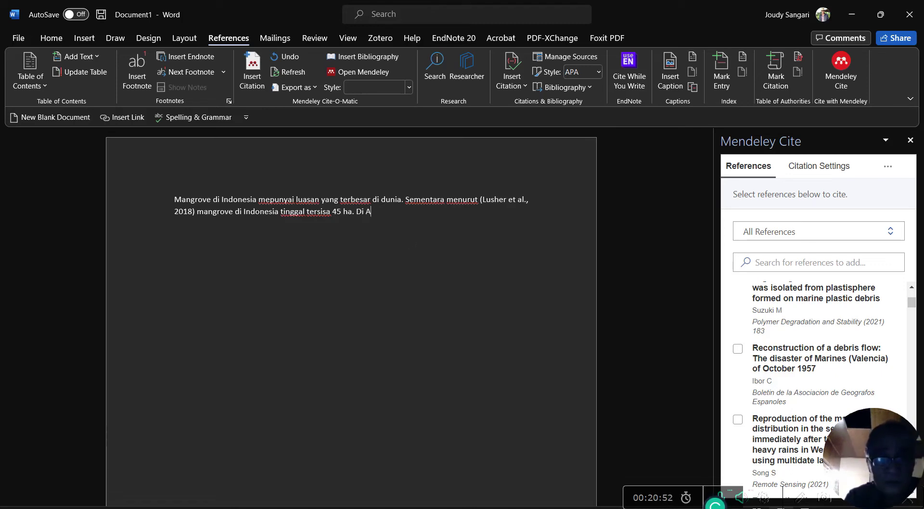
{"action": "type", "text": "sia"}
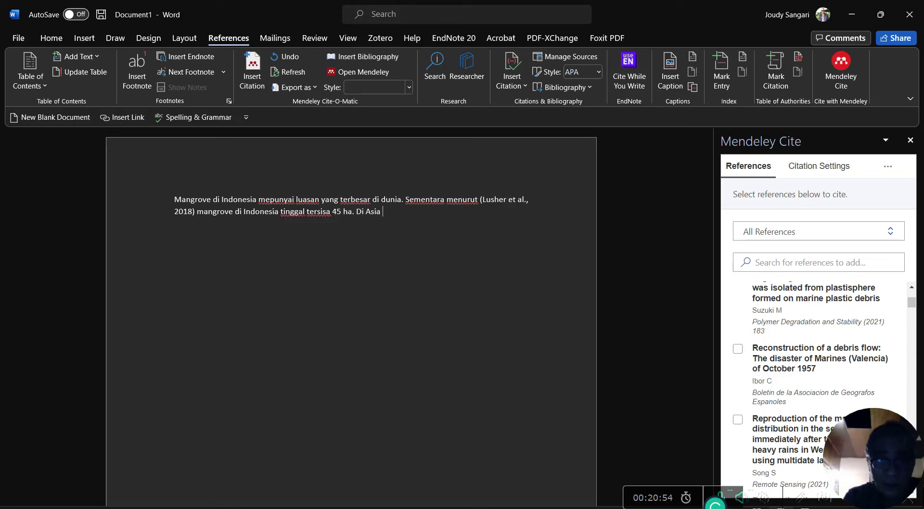
{"action": "type", "text": " mangro"}
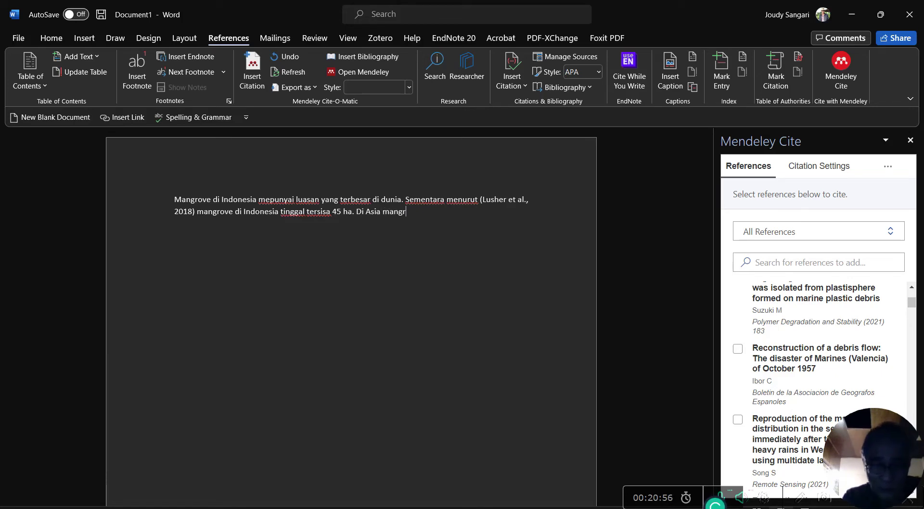
{"action": "type", "text": "ve"}
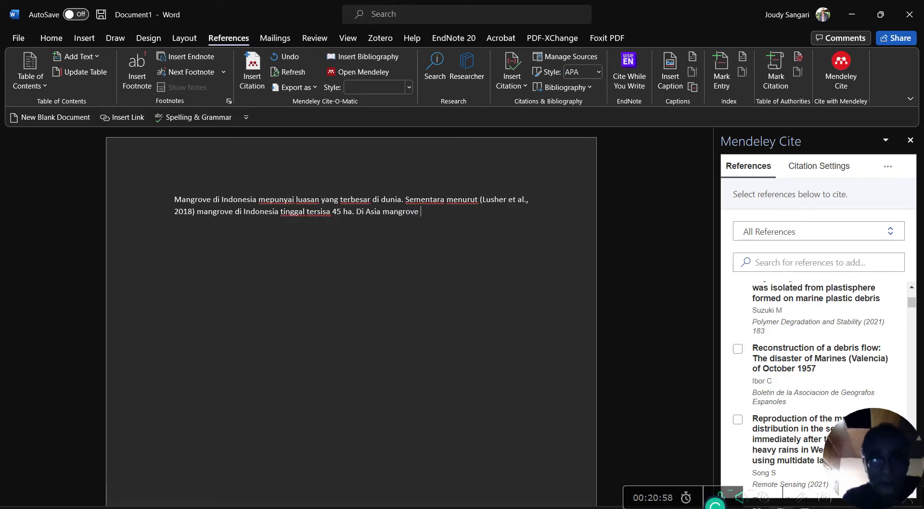
{"action": "type", "text": " mas"}
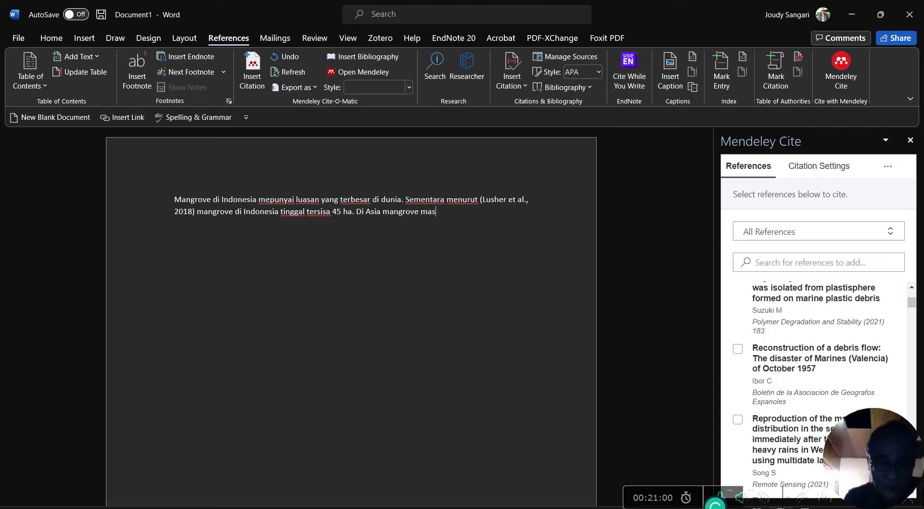
{"action": "type", "text": "ih ters"}
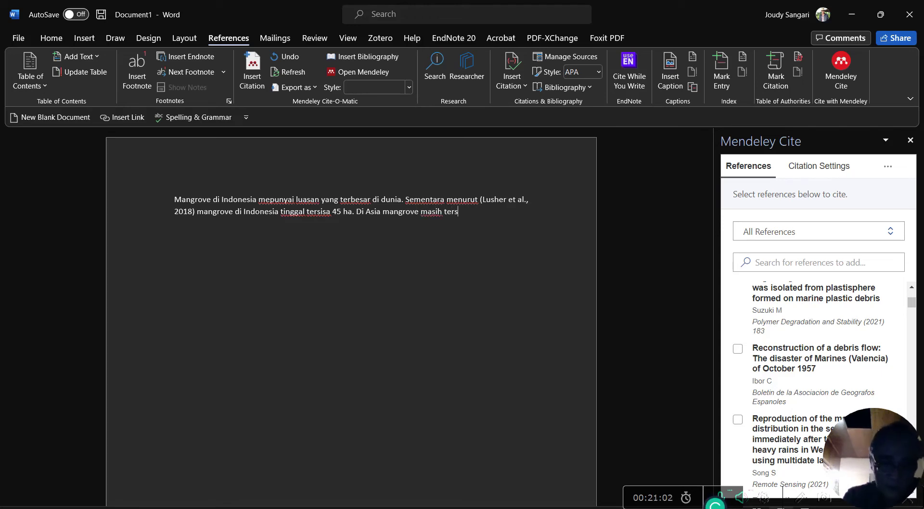
{"action": "type", "text": "isa di"}
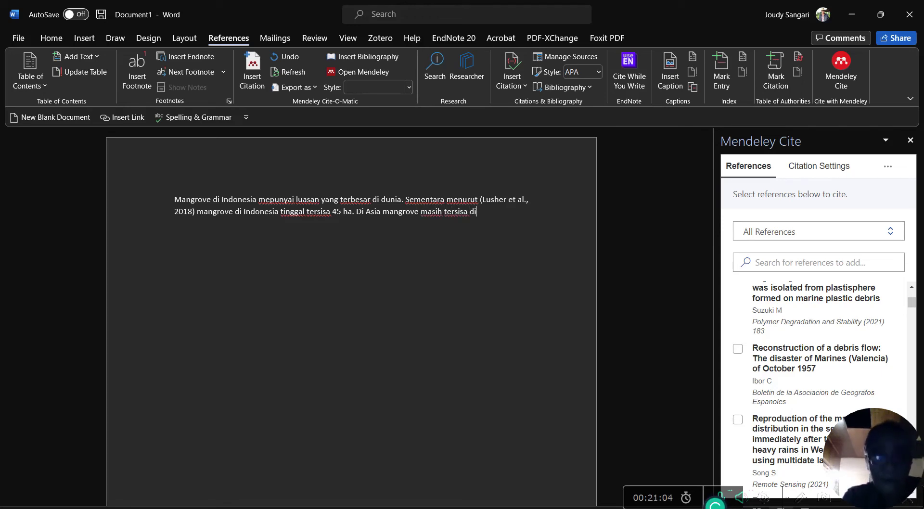
{"action": "type", "text": " Pi"}
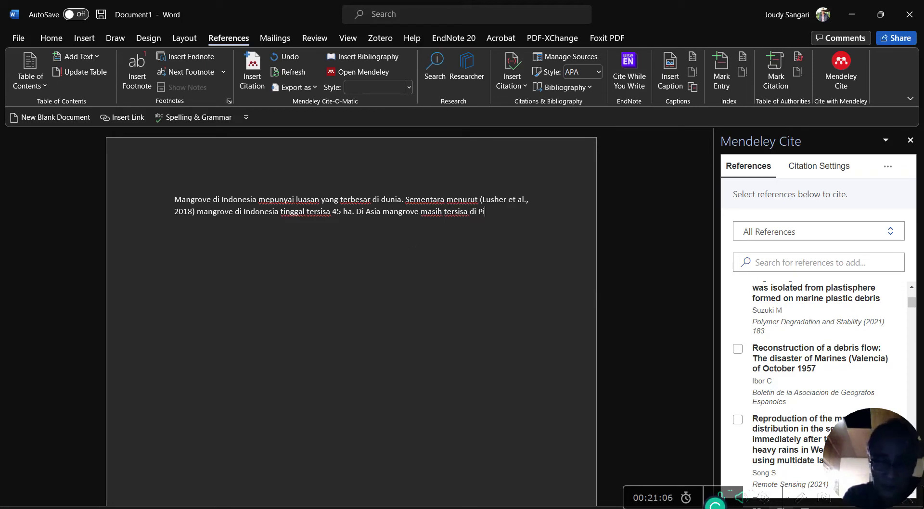
{"action": "type", "text": "lipina se"}
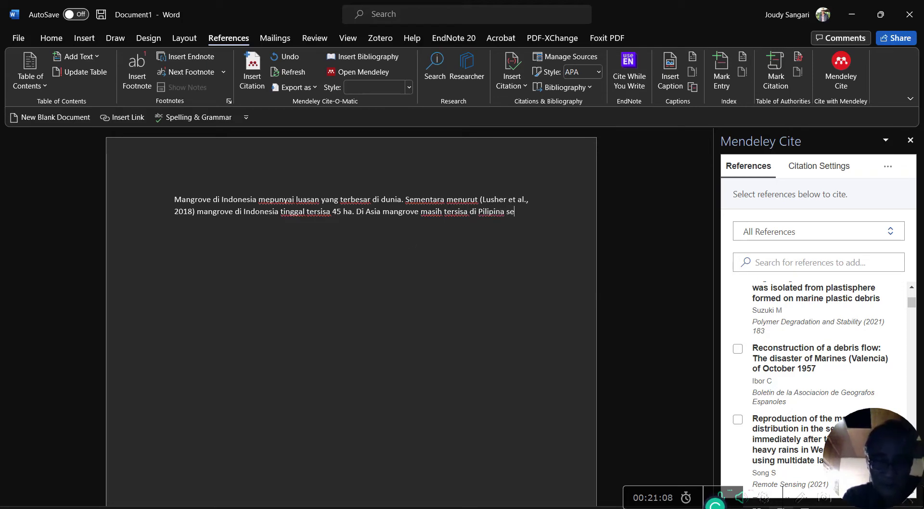
{"action": "type", "text": "luas 10"}
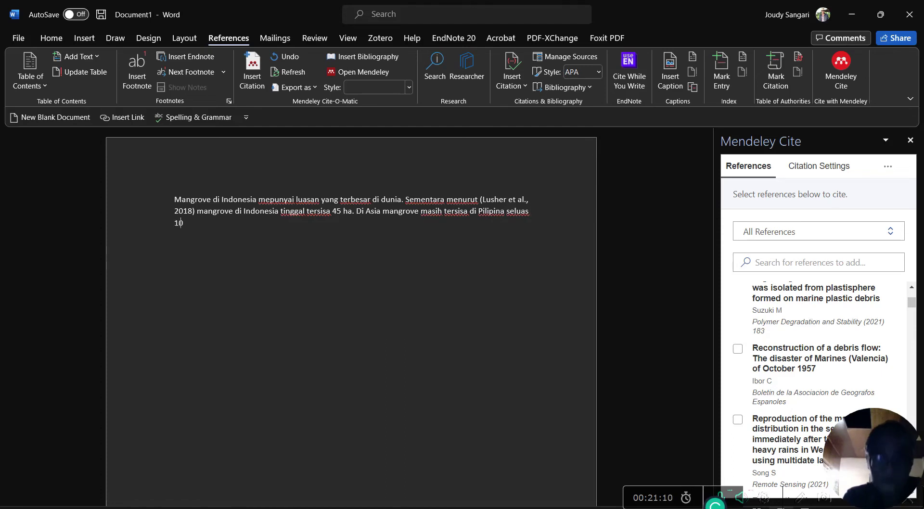
{"action": "type", "text": "0 ha"}
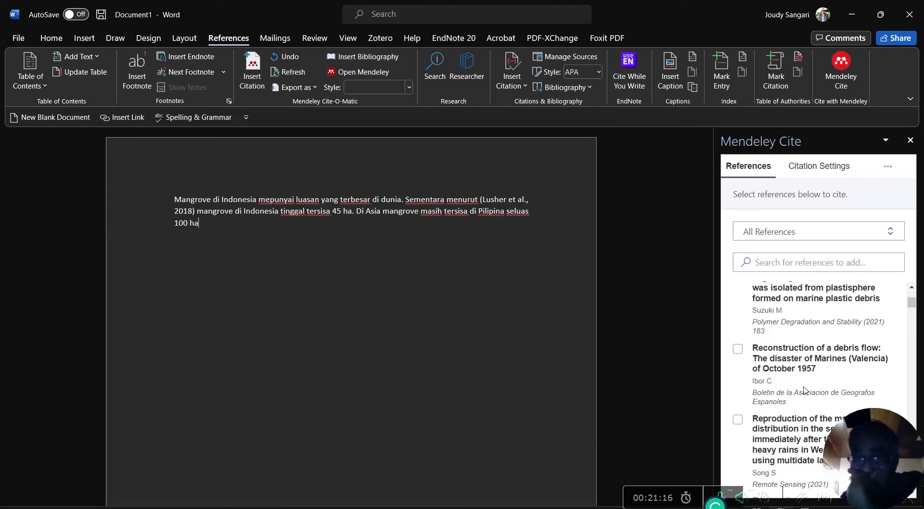
Insert a Mendeley citation of "Forecasting the stranded area of marine debris in Indonesian coasts" after "100 ha" and end the sentence with a period
{"action": "scroll", "coordinate": [845, 387], "scroll_direction": "down", "scroll_amount": 3}
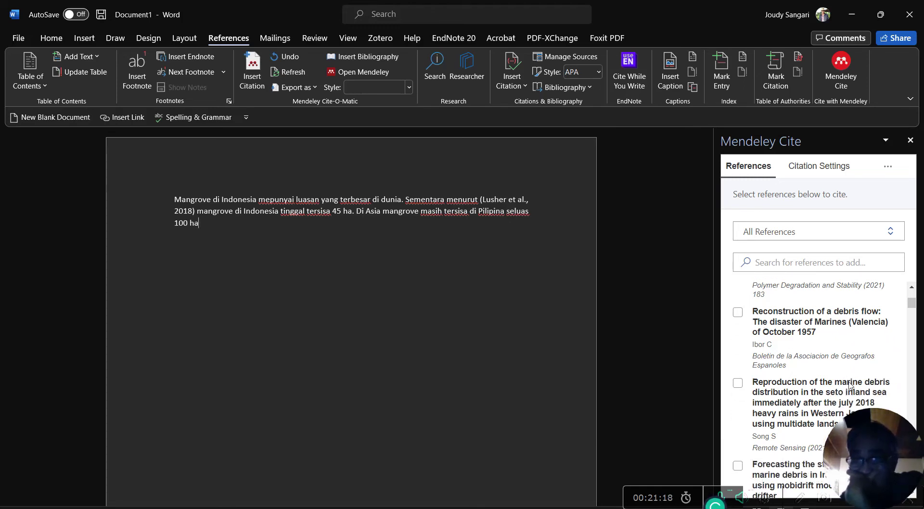
{"action": "scroll", "coordinate": [822, 384], "scroll_direction": "down", "scroll_amount": 1}
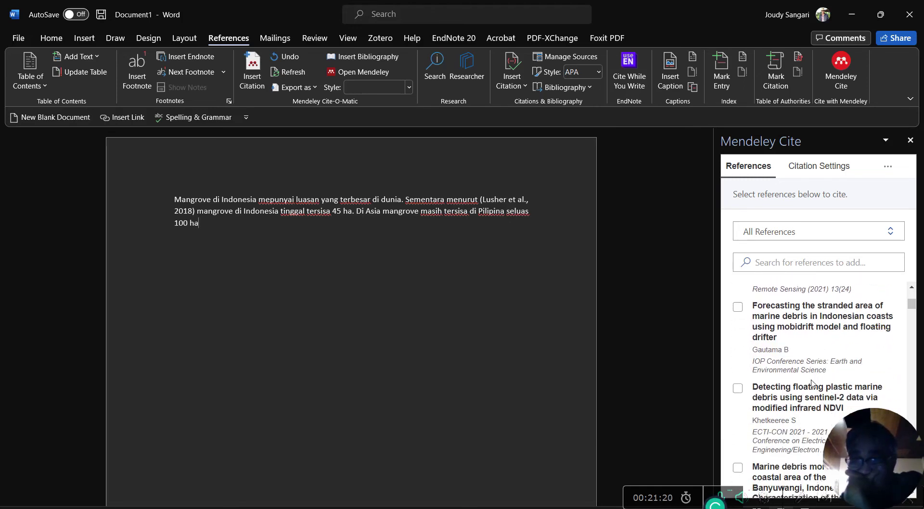
{"action": "left_click", "coordinate": [739, 307]}
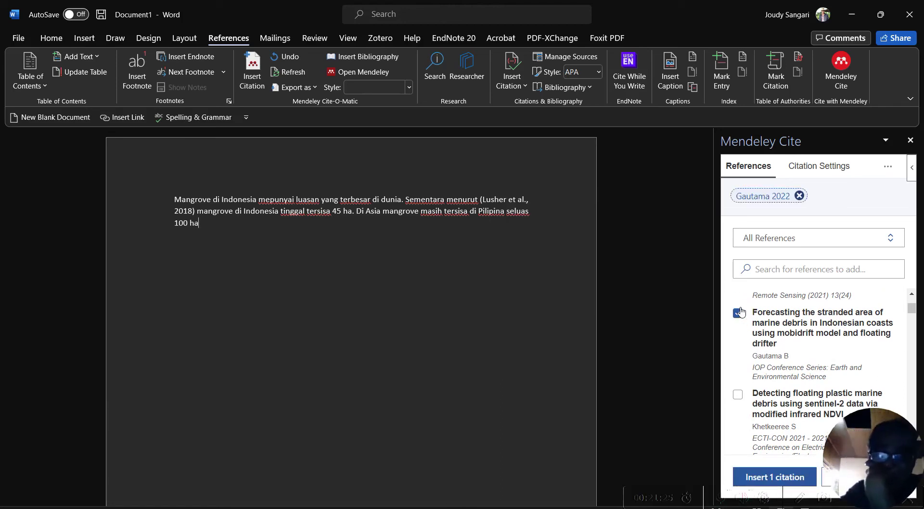
{"action": "left_click", "coordinate": [770, 478]}
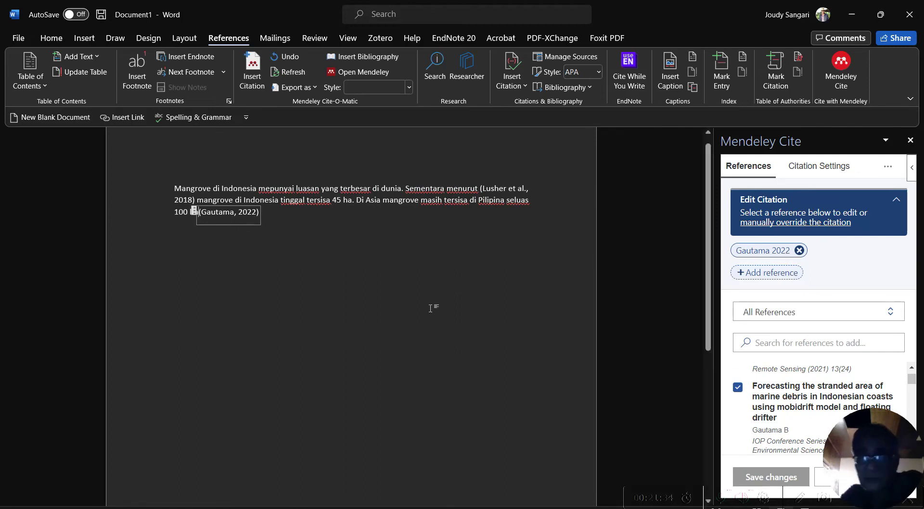
{"action": "left_click", "coordinate": [265, 214]}
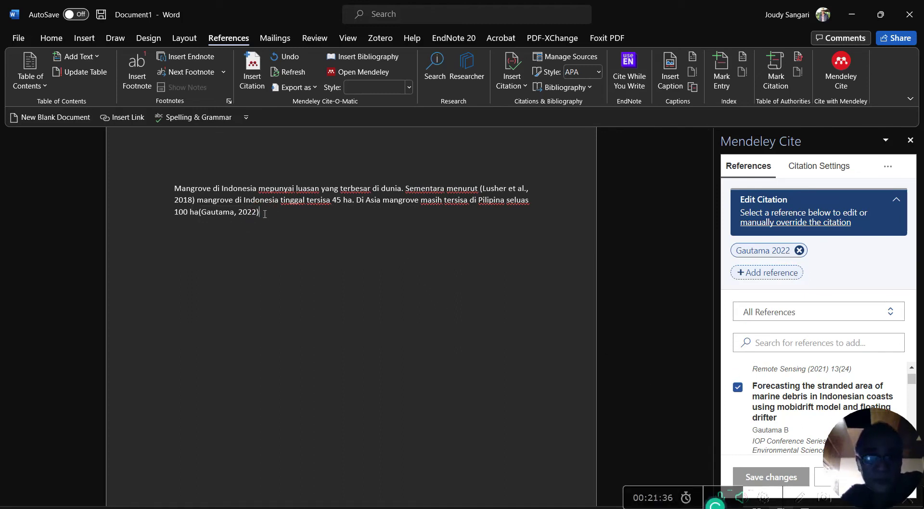
{"action": "type", "text": "."}
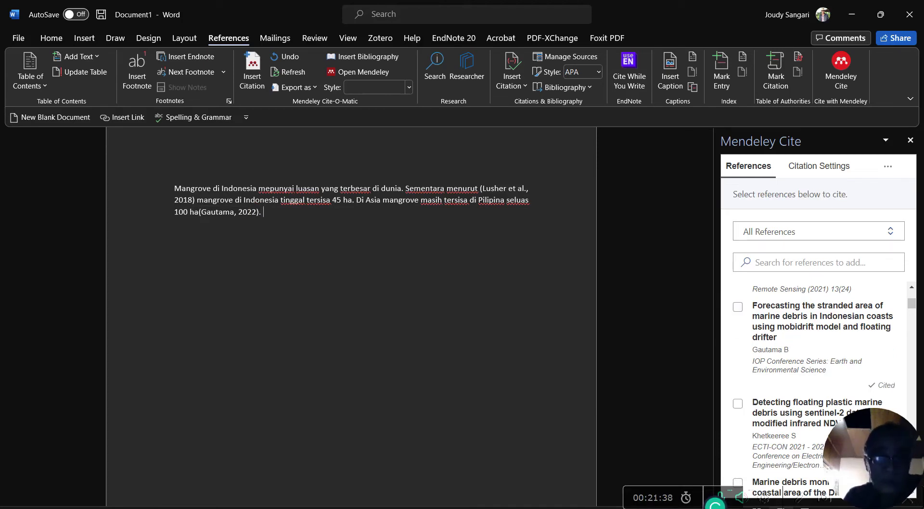
Add a fourth sentence reading "Dalam lima tahun terakhir mangrove telah mengalami degradasi sebanyak 50 % luas tahun 2021"
{"action": "type", "text": " Ka"}
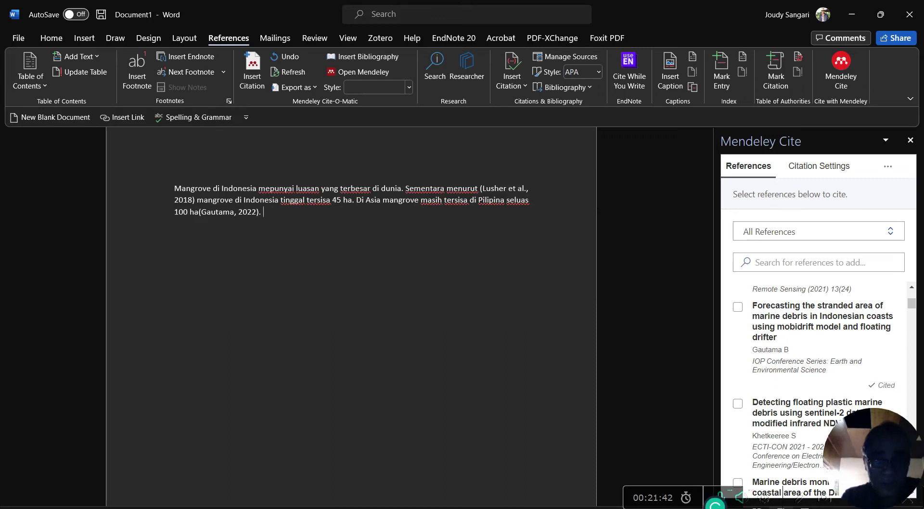
{"action": "type", "text": "Dalam lima tah"}
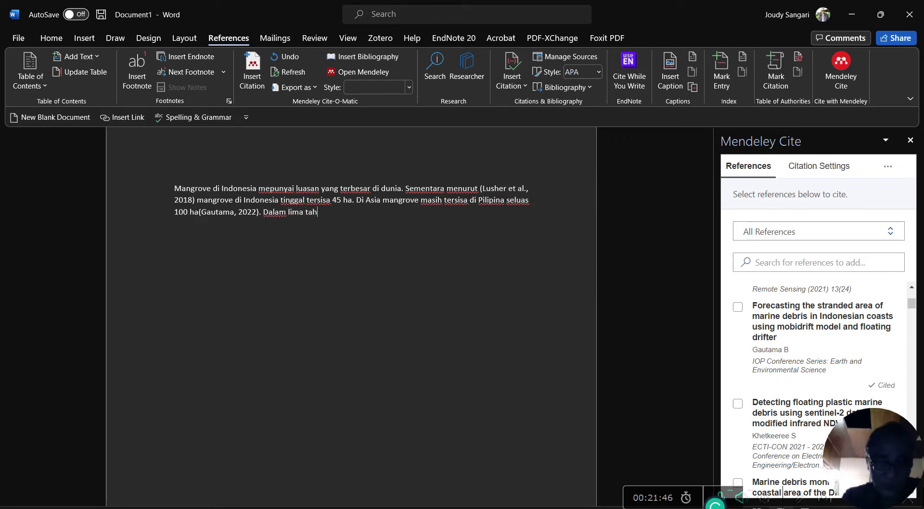
{"action": "type", "text": "un tera"}
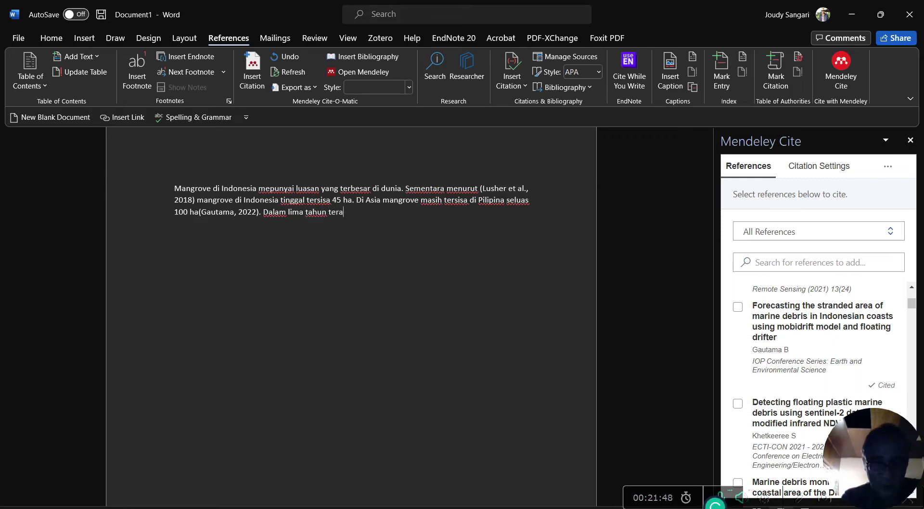
{"action": "type", "text": "khir "}
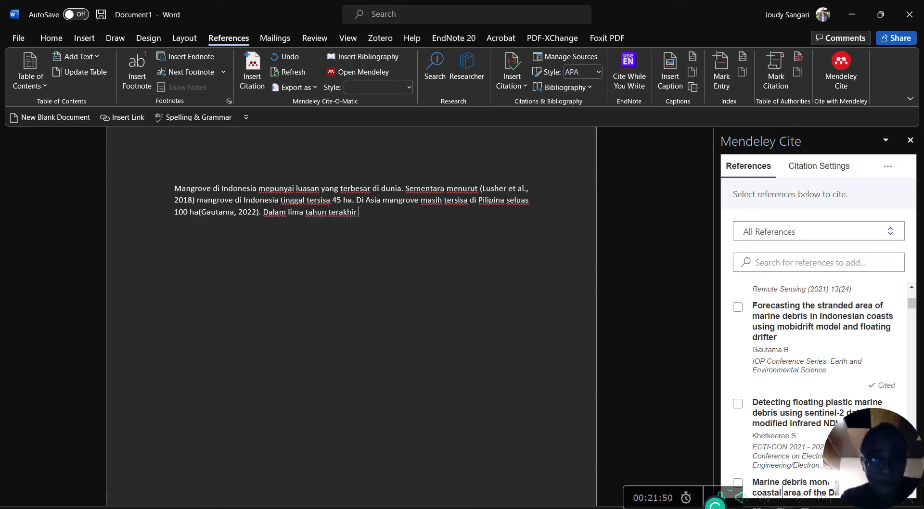
{"action": "type", "text": "mangro"}
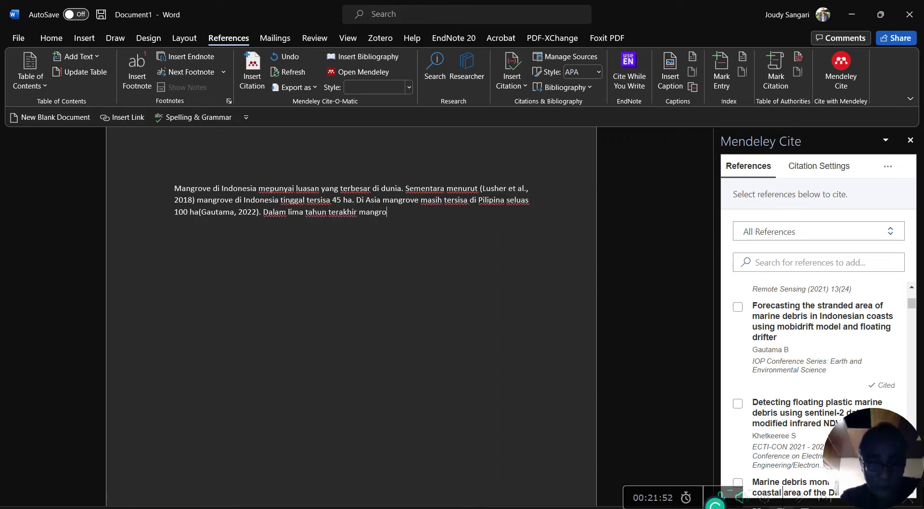
{"action": "type", "text": "ve telah mengalami"}
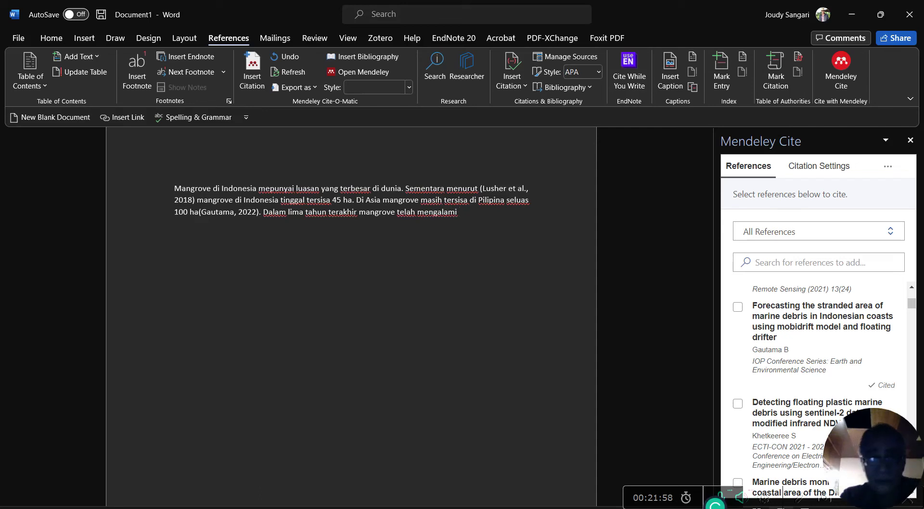
{"action": "type", "text": " degra"}
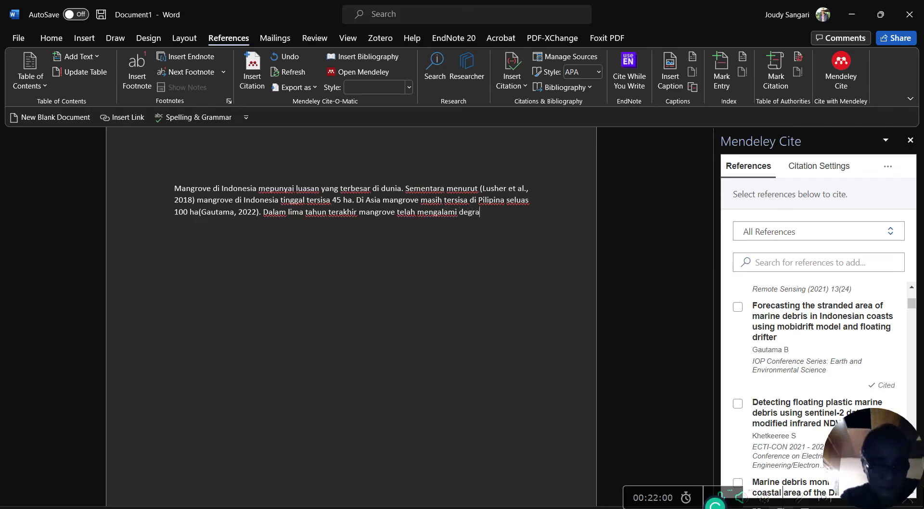
{"action": "type", "text": "dasi sebanyak"}
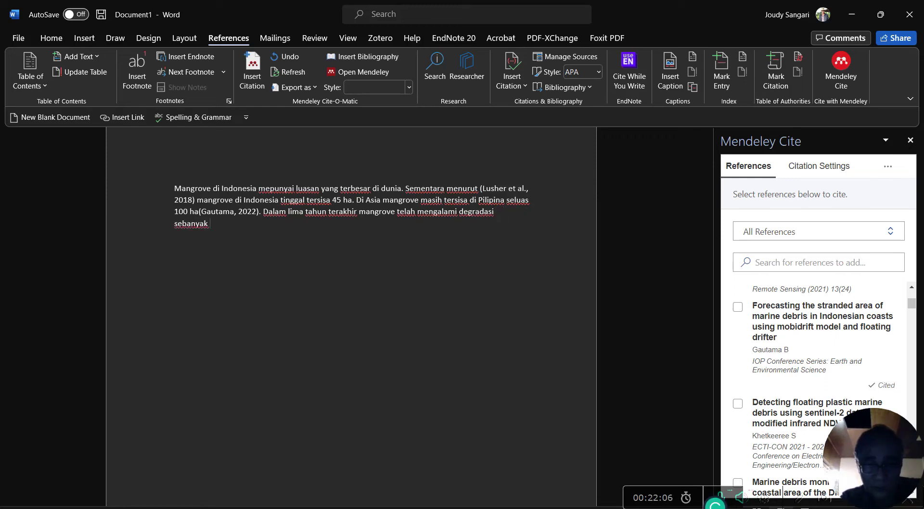
{"action": "type", "text": " 50"}
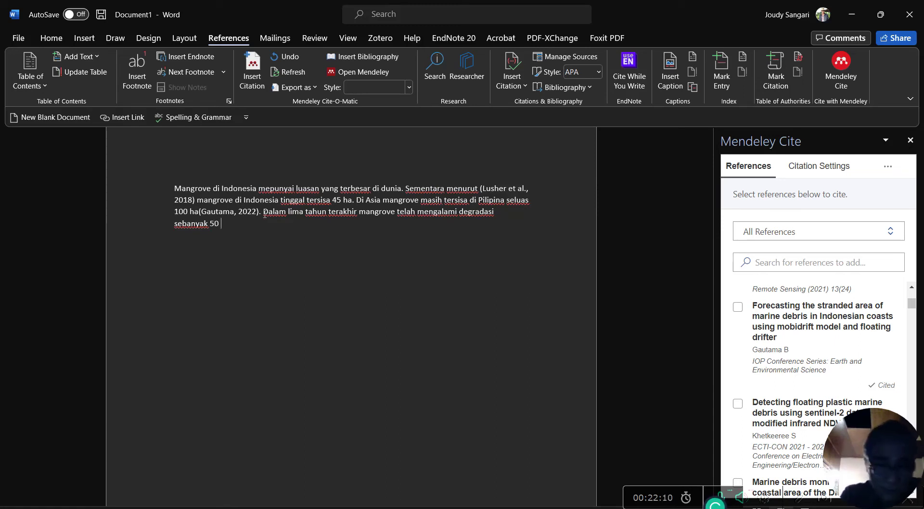
{"action": "type", "text": " %"}
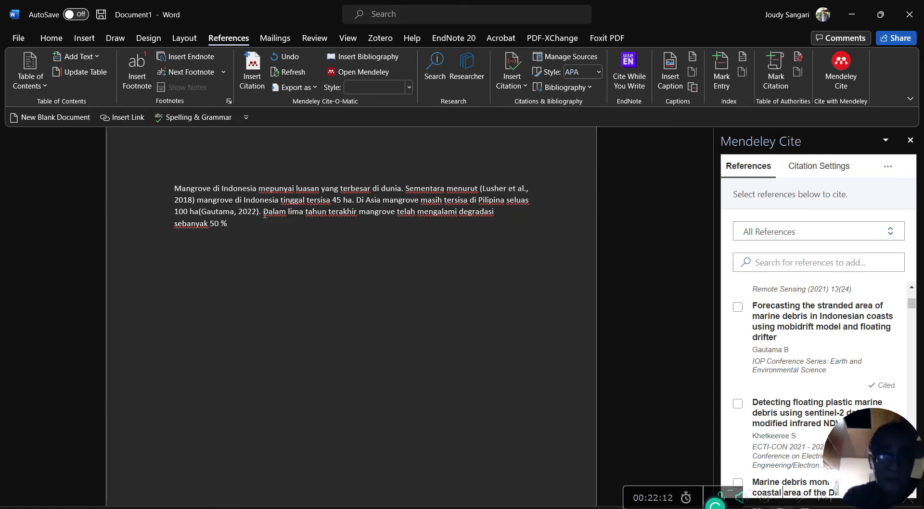
{"action": "type", "text": " luas"}
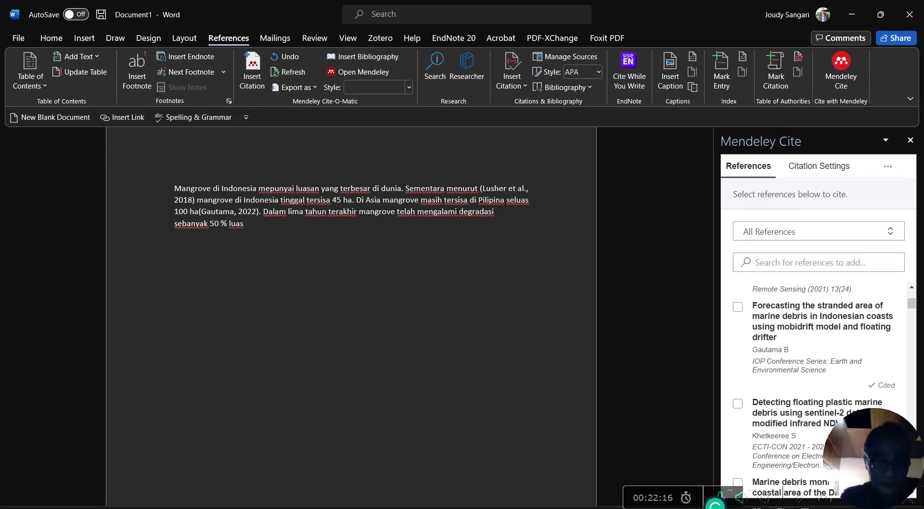
{"action": "type", "text": " tah"}
{"action": "type", "text": "un lal"}
{"action": "type", "text": "u"}
{"action": "key", "text": "BackSpace"}
{"action": "key", "text": "BackSpace"}
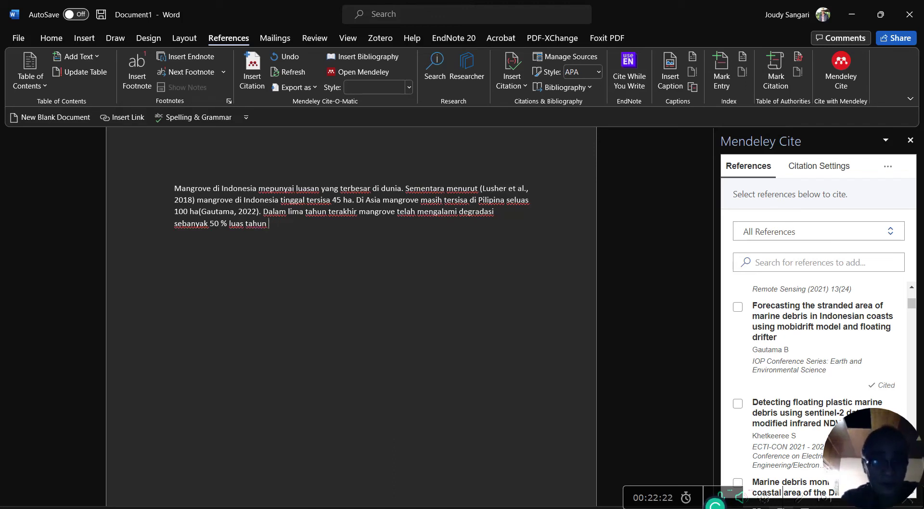
{"action": "type", "text": "2021"}
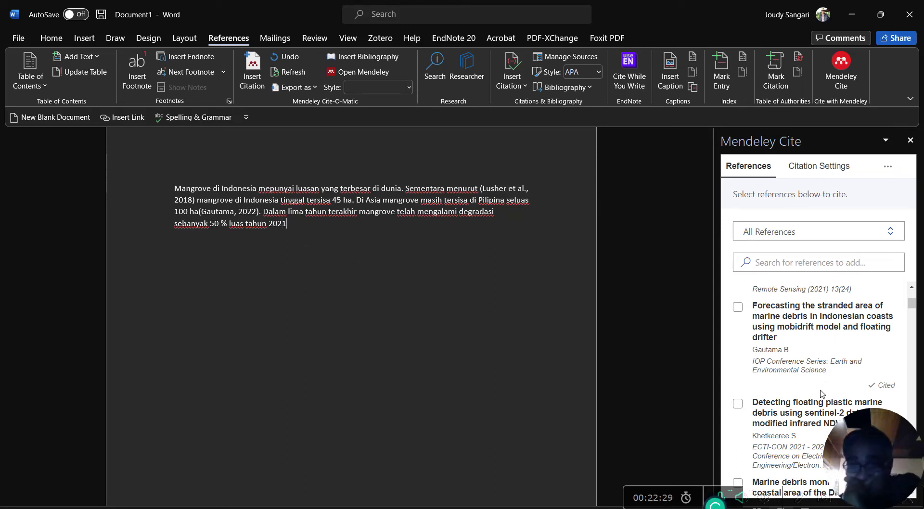
Insert a Mendeley citation of "Marine debris monitoring in the coastal area of the District of Banyuwangi, Indonesia" after "tahun 2021"
{"action": "scroll", "coordinate": [818, 395], "scroll_direction": "down", "scroll_amount": 2}
{"action": "scroll", "coordinate": [814, 394], "scroll_direction": "down", "scroll_amount": 2}
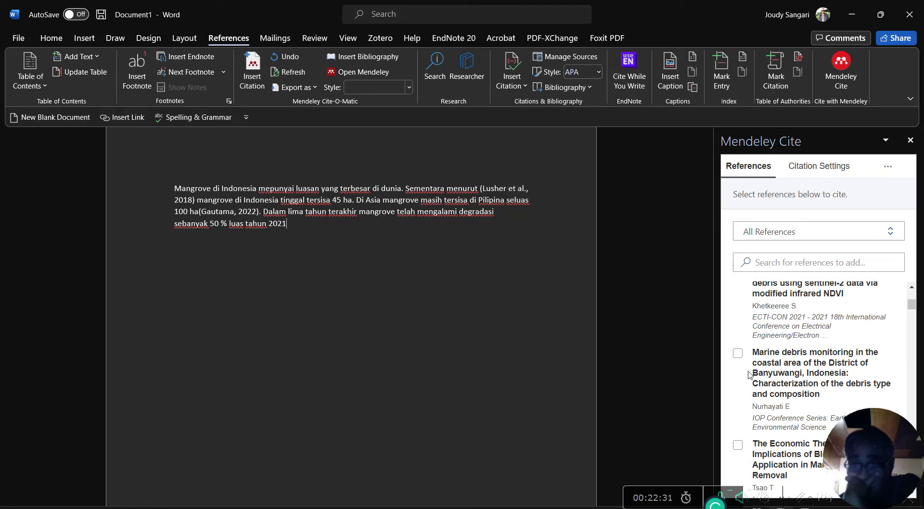
{"action": "scroll", "coordinate": [777, 405], "scroll_direction": "down", "scroll_amount": 2}
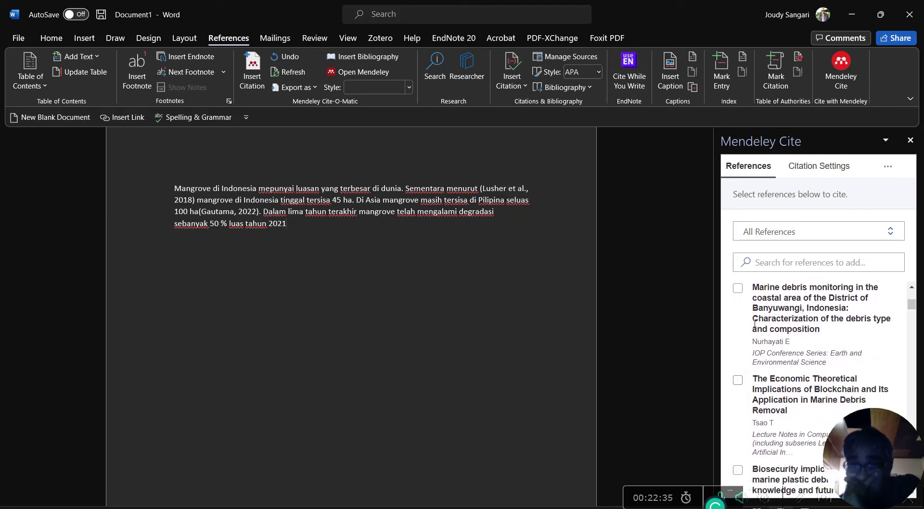
{"action": "left_click", "coordinate": [742, 291]}
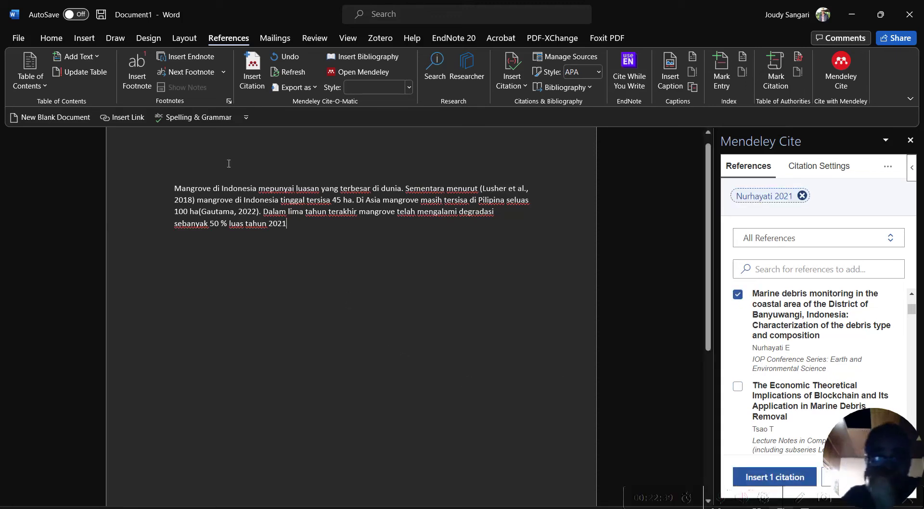
{"action": "left_click", "coordinate": [768, 477]}
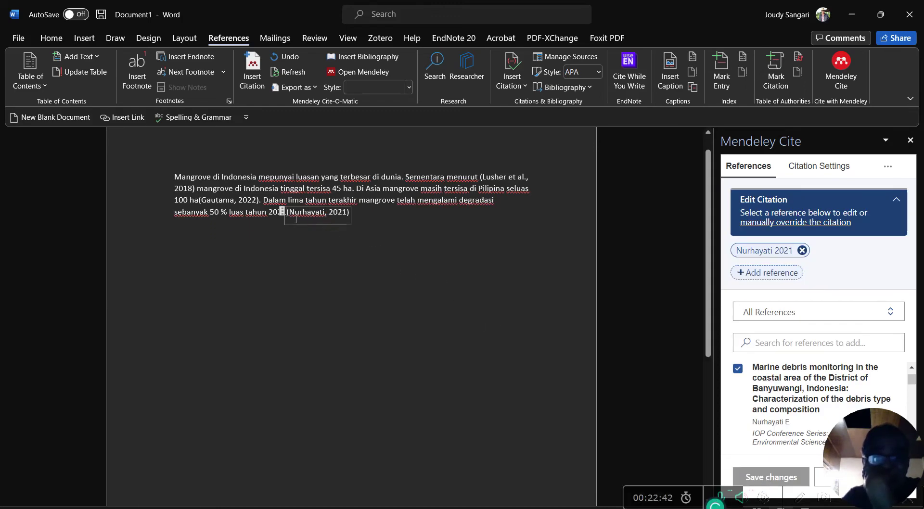
End the paragraph's fourth sentence with a period and add a "Daftar Referensi" heading on a new line below the paragraph
{"action": "left_click", "coordinate": [372, 214]}
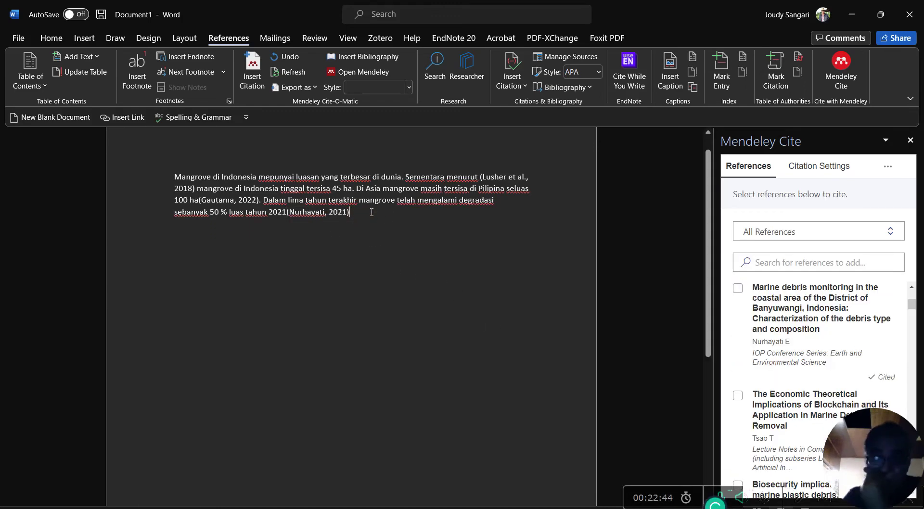
{"action": "type", "text": "."}
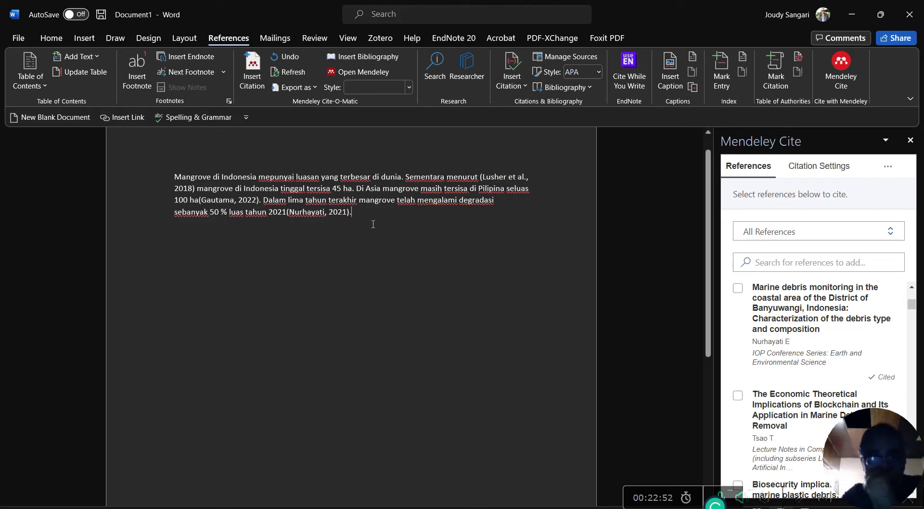
{"action": "key", "text": "Return"}
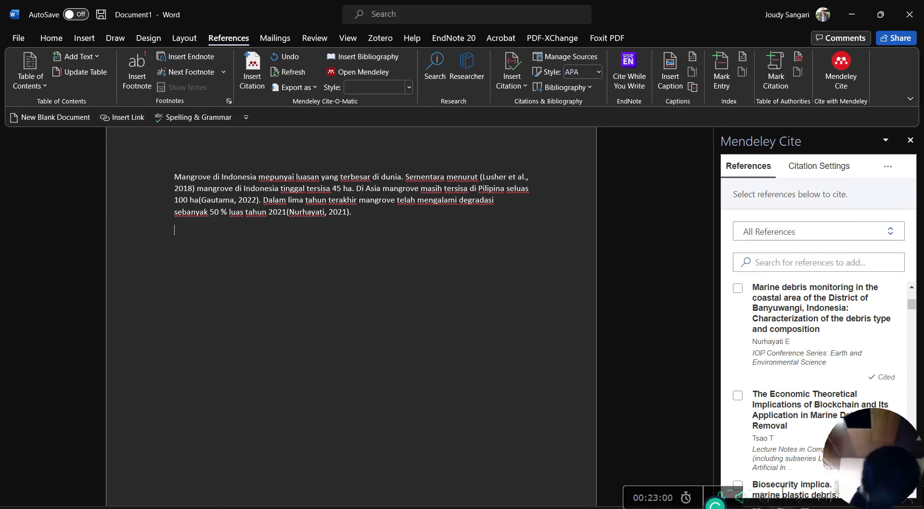
{"action": "type", "text": "Daf"}
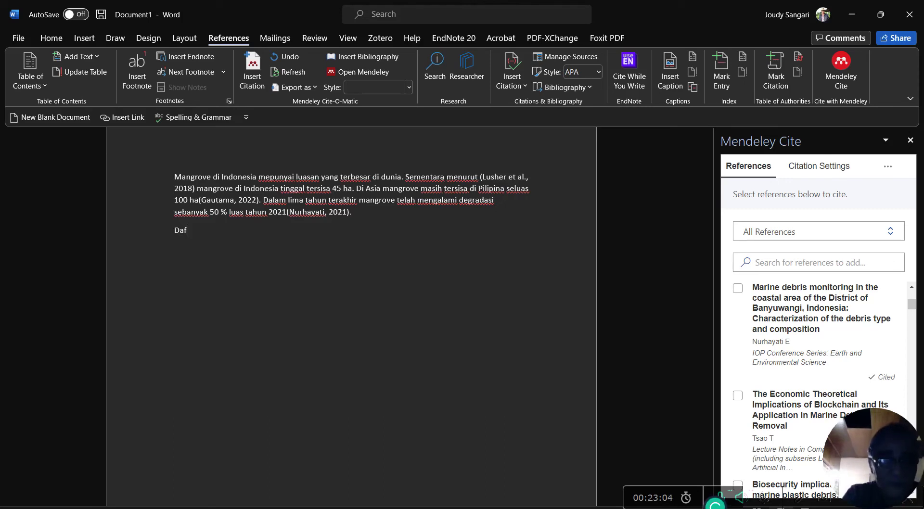
{"action": "type", "text": "tar Refre"}
{"action": "key", "text": "BackSpace"}
{"action": "key", "text": "BackSpace"}
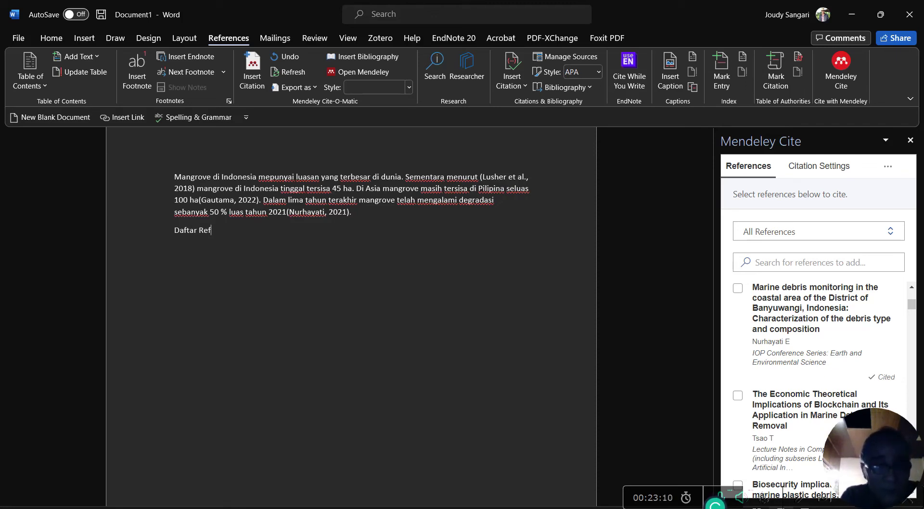
{"action": "type", "text": "erensi"}
{"action": "key", "text": "Return"}
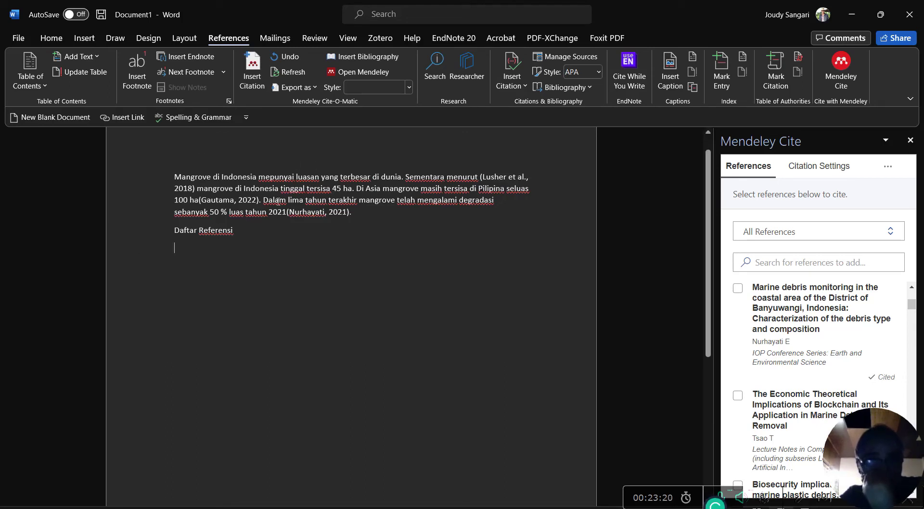
Insert the Mendeley Cite bibliography on the empty line under "Daftar Referensi"
{"action": "scroll", "coordinate": [278, 202], "scroll_direction": "up", "scroll_amount": 2}
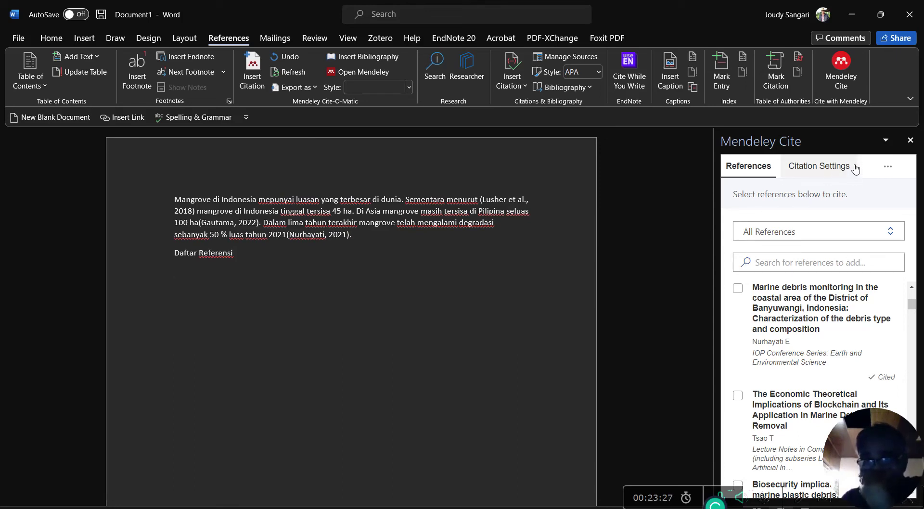
{"action": "left_click", "coordinate": [889, 168]}
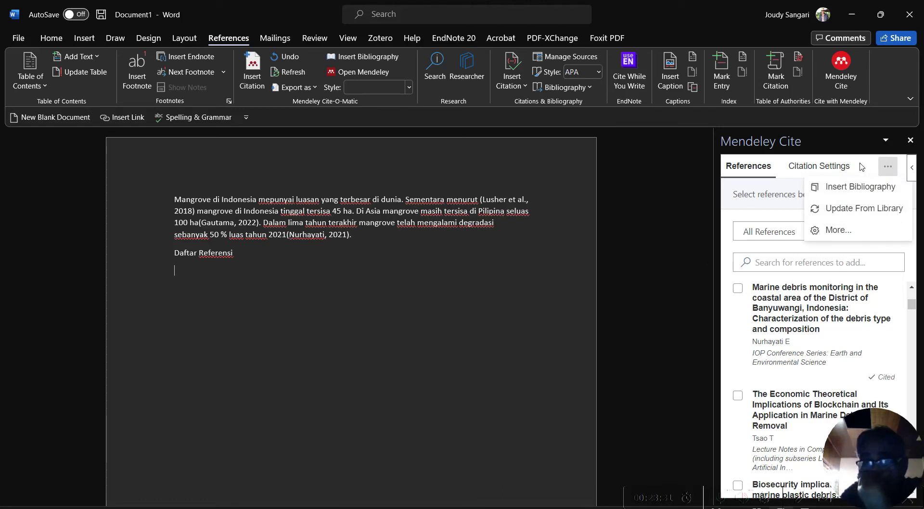
{"action": "left_click", "coordinate": [842, 192]}
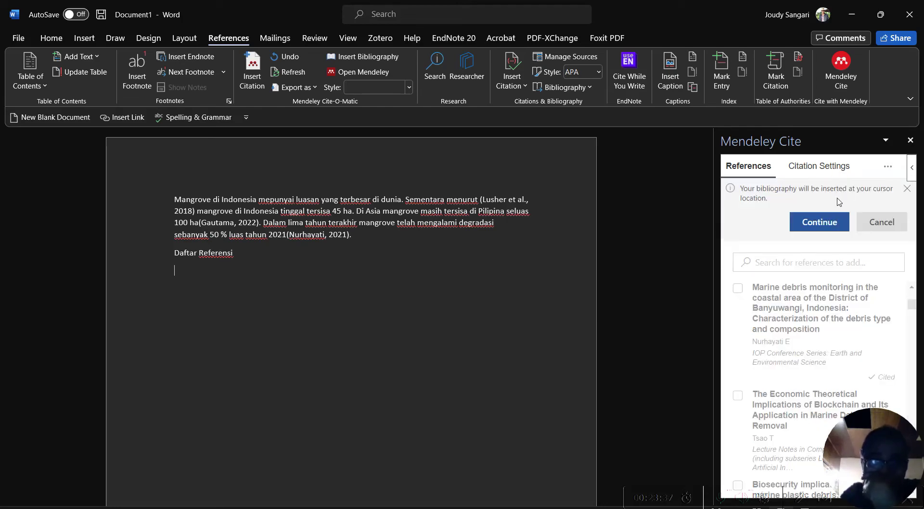
{"action": "left_click", "coordinate": [812, 227]}
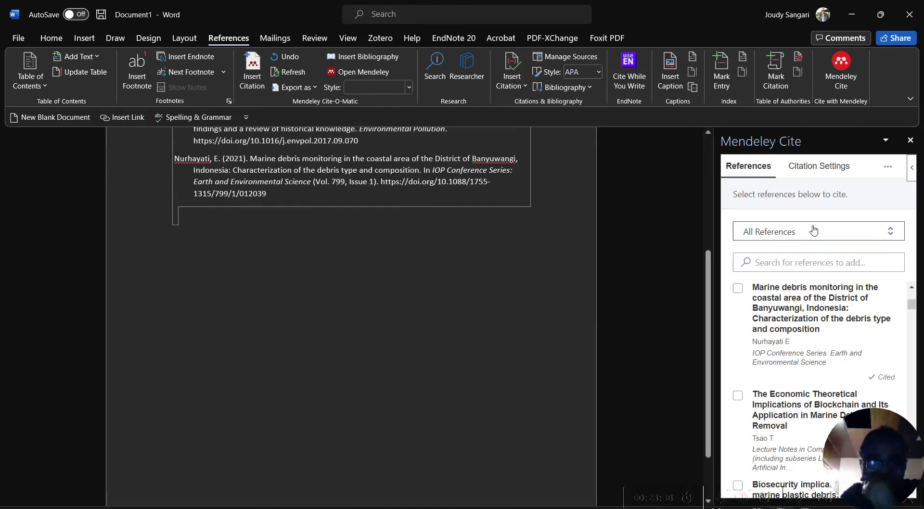
{"action": "scroll", "coordinate": [289, 320], "scroll_direction": "up", "scroll_amount": 5}
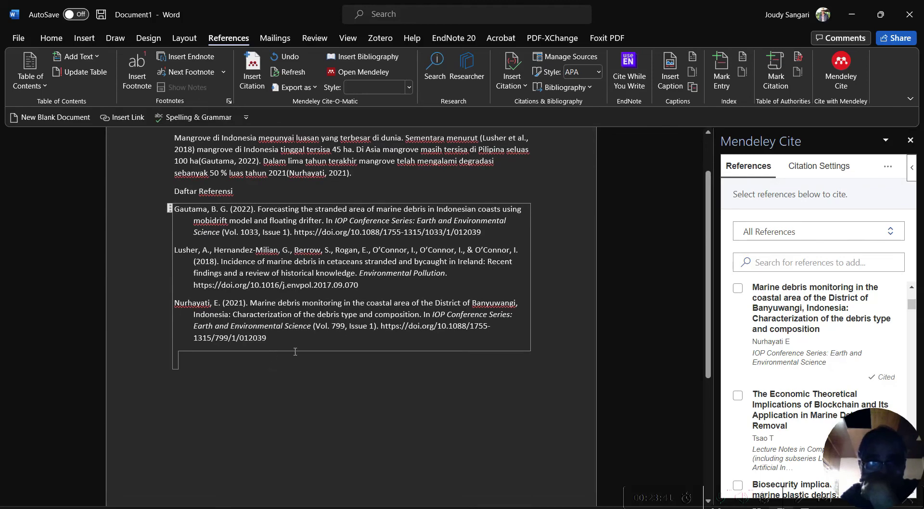
{"action": "scroll", "coordinate": [220, 236], "scroll_direction": "up", "scroll_amount": 2}
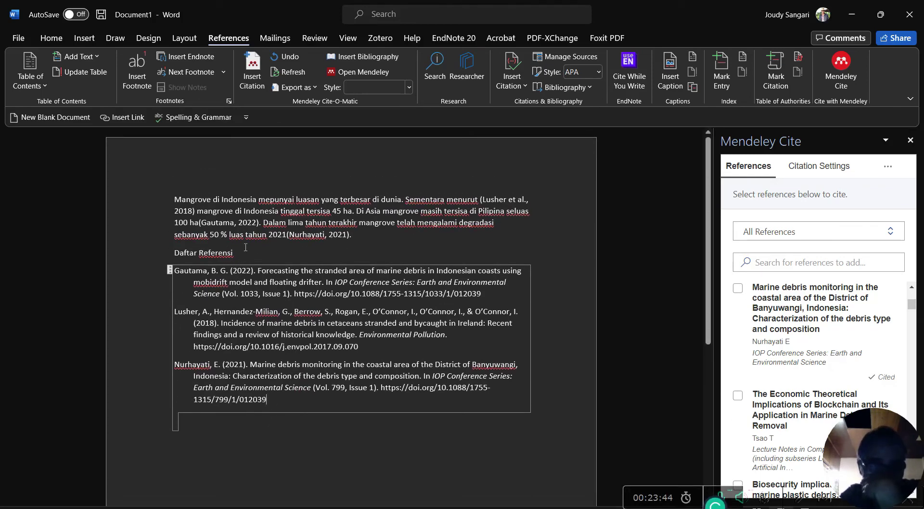
Add a blank line above "Daftar Referensi" and a "Pendahuluan" heading above the mangrove paragraph
{"action": "left_click", "coordinate": [357, 236]}
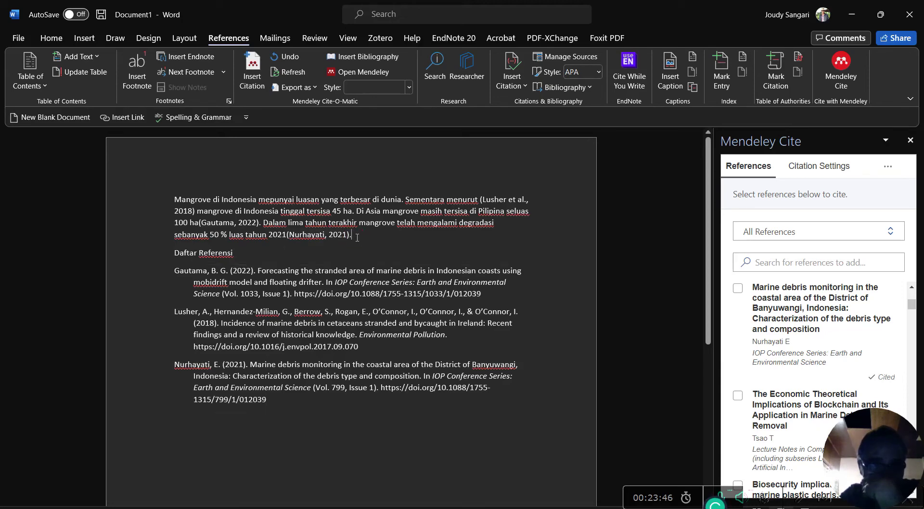
{"action": "key", "text": "Return"}
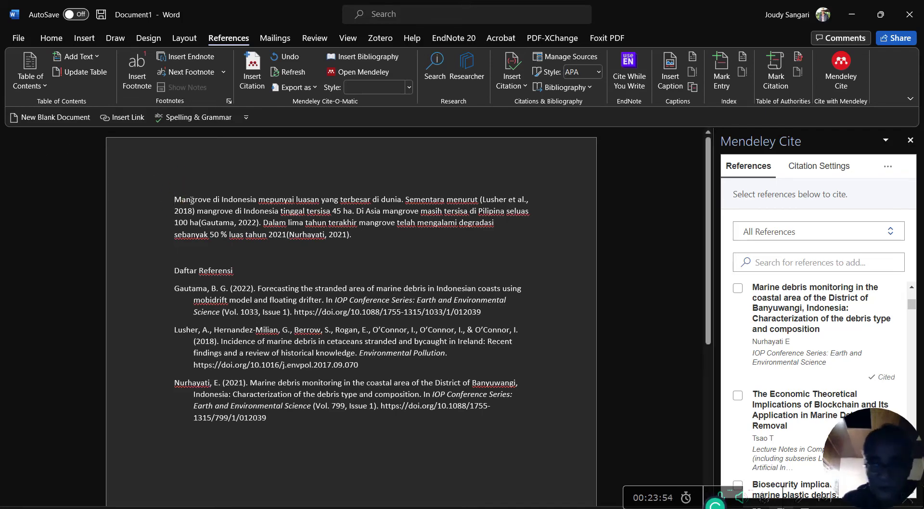
{"action": "key", "text": "Return"}
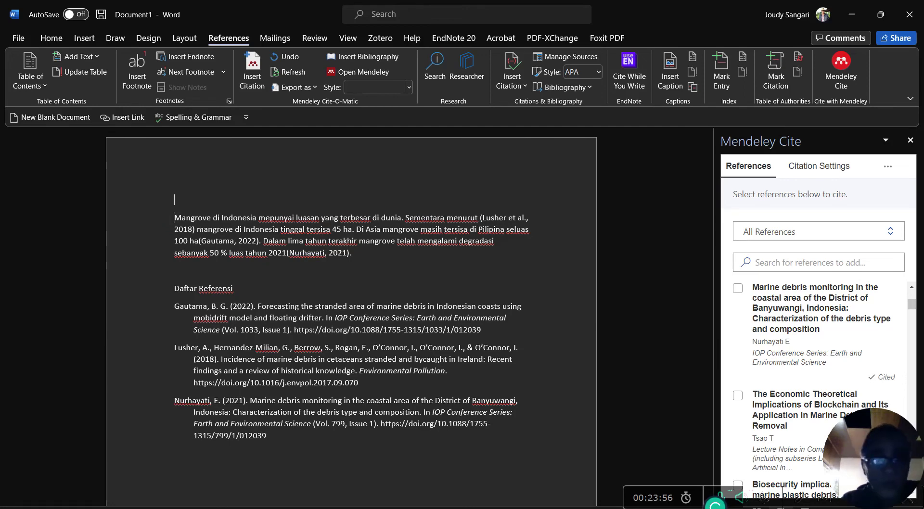
{"action": "type", "text": "Pe"}
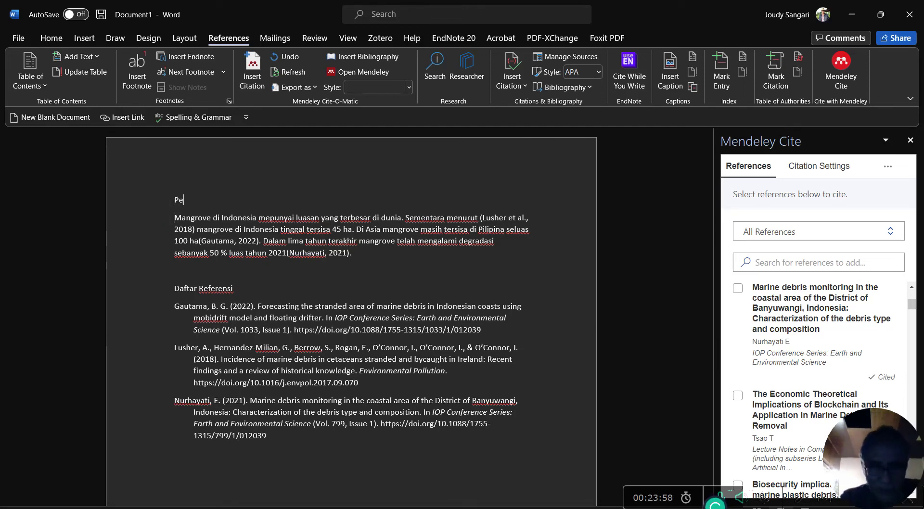
{"action": "type", "text": "ndahuluan"}
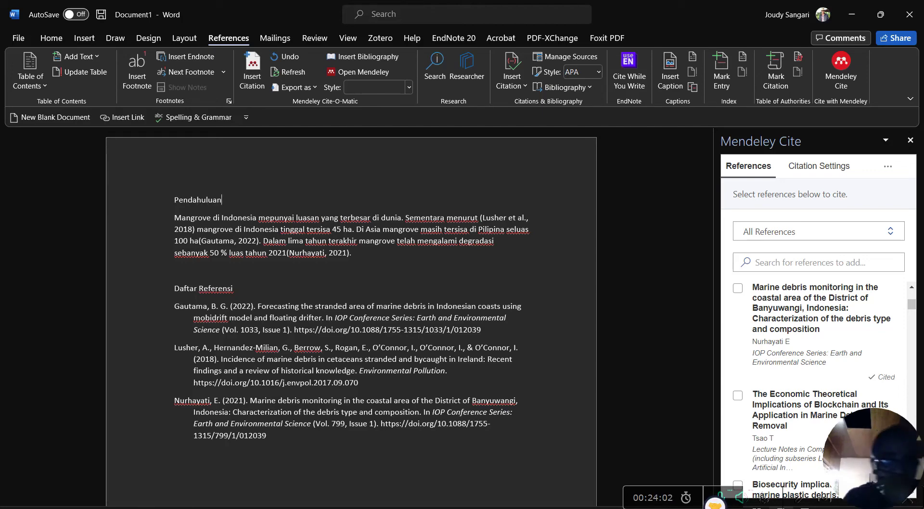
Add a "Metode" heading directly below the mangrove paragraph, followed by a new line
{"action": "left_click", "coordinate": [357, 258]}
{"action": "key", "text": "Return"}
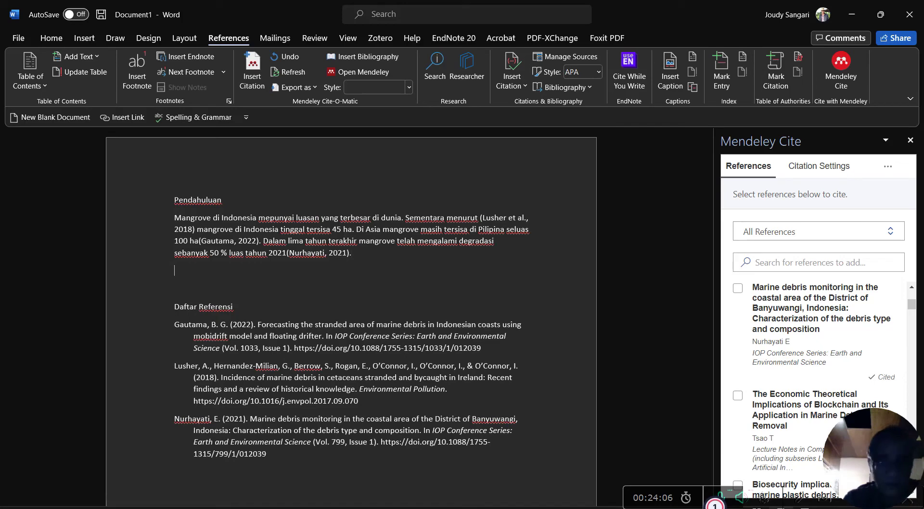
{"action": "type", "text": "Medode"}
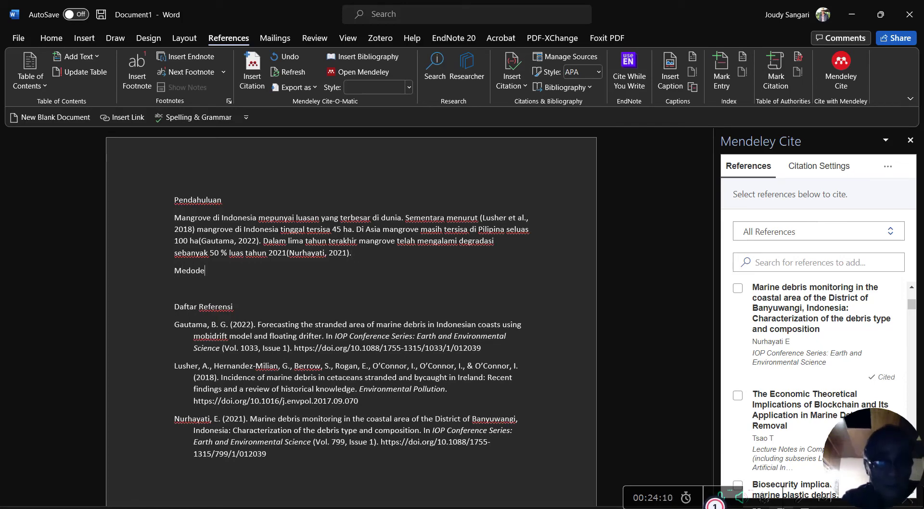
{"action": "key", "text": "BackSpace"}
{"action": "key", "text": "BackSpace"}
{"action": "key", "text": "BackSpace"}
{"action": "key", "text": "BackSpace"}
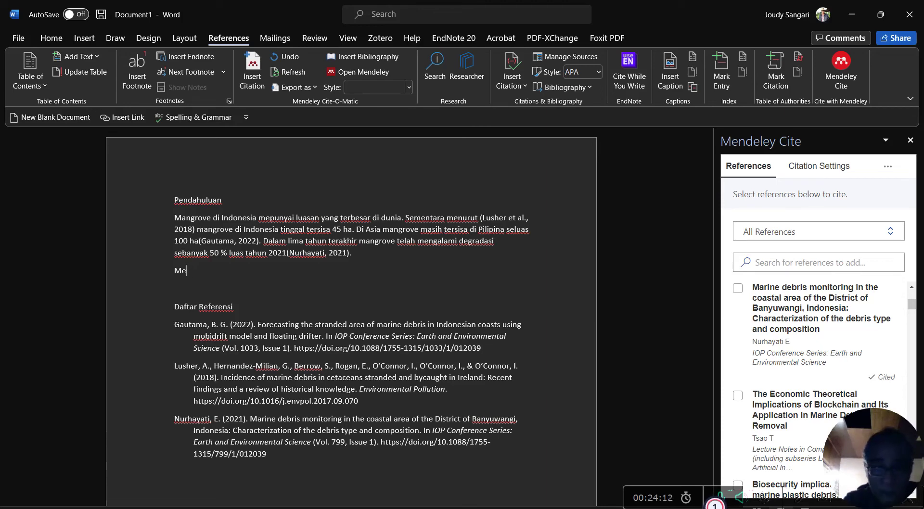
{"action": "type", "text": "tode"}
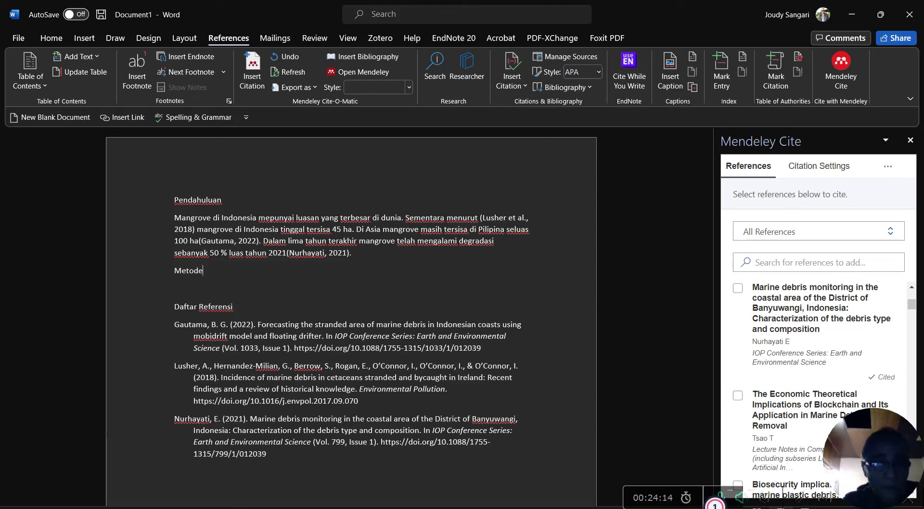
{"action": "key", "text": "Return"}
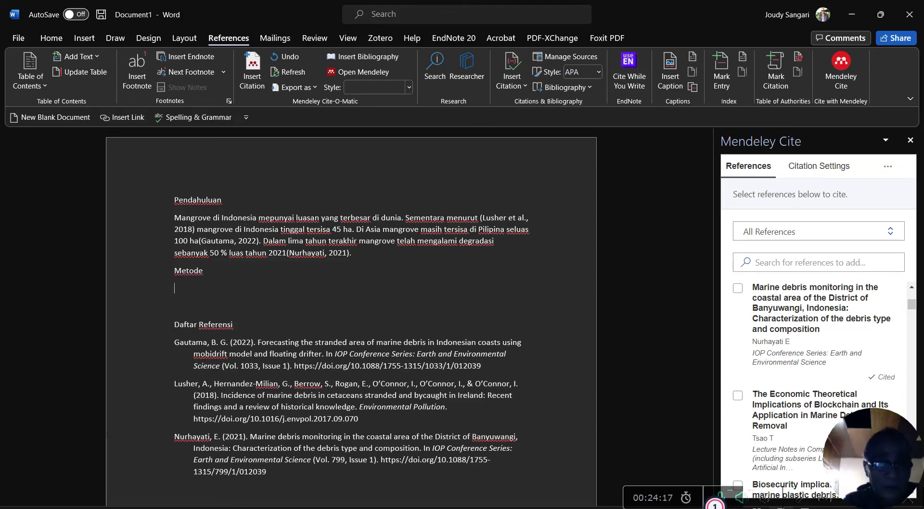
Write "Metode yang gunakan adalah metode transek garis yang dikombinasikan dengan kuadrat" under the "Metode" heading
{"action": "type", "text": "Metode"}
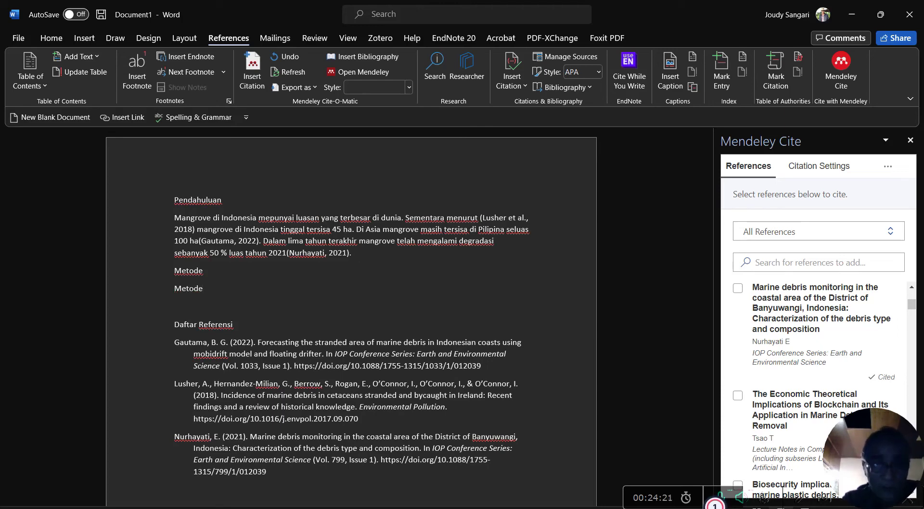
{"action": "type", "text": " yang gu"}
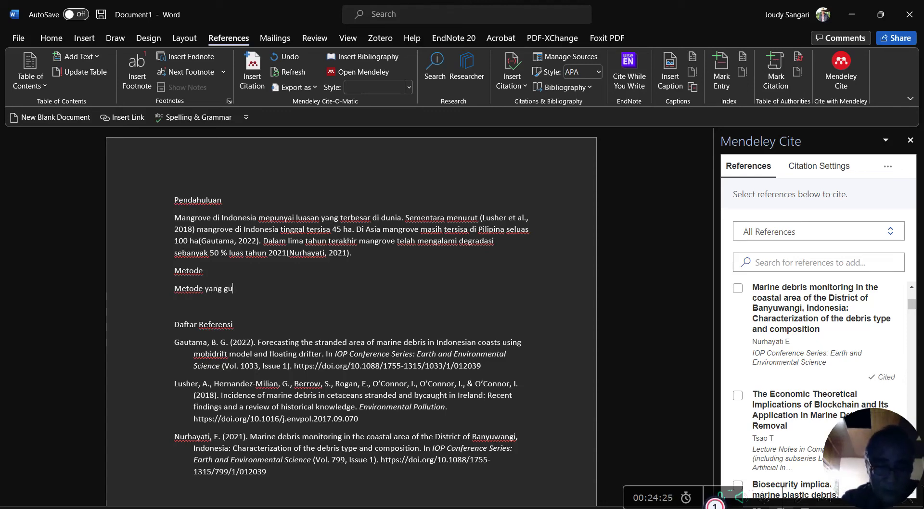
{"action": "type", "text": "nakan adalah metode"}
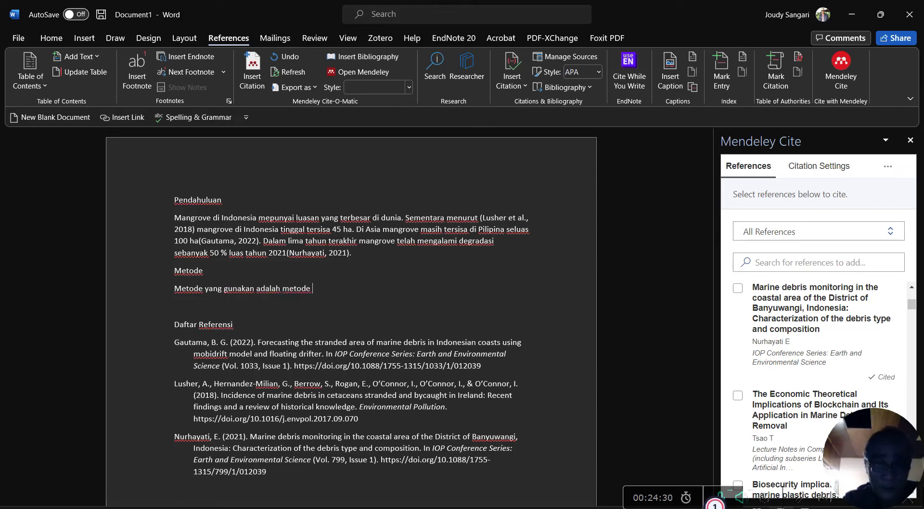
{"action": "type", "text": " transek "}
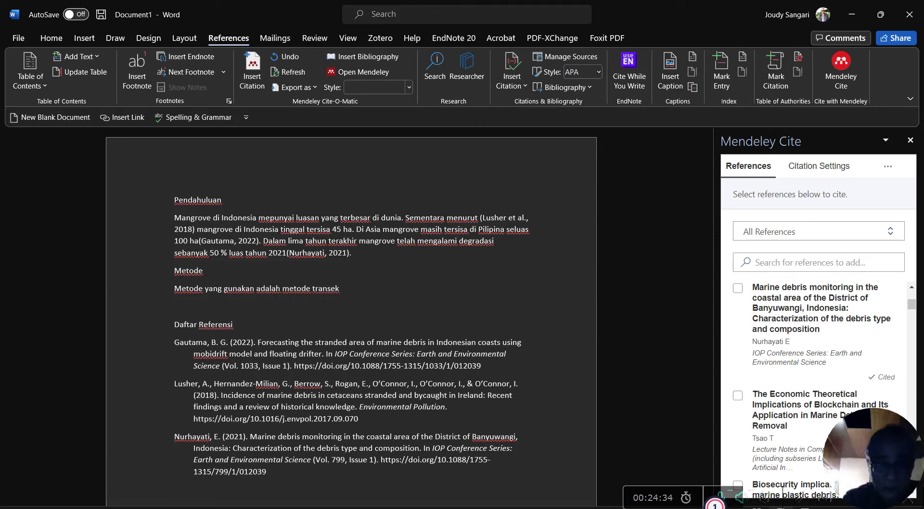
{"action": "type", "text": "garis yang dikombinasikan den"}
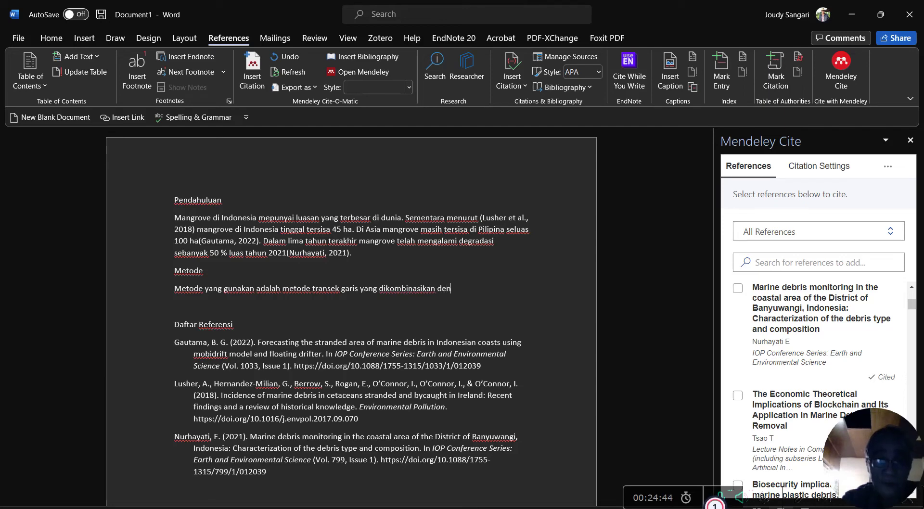
{"action": "type", "text": "gan quas"}
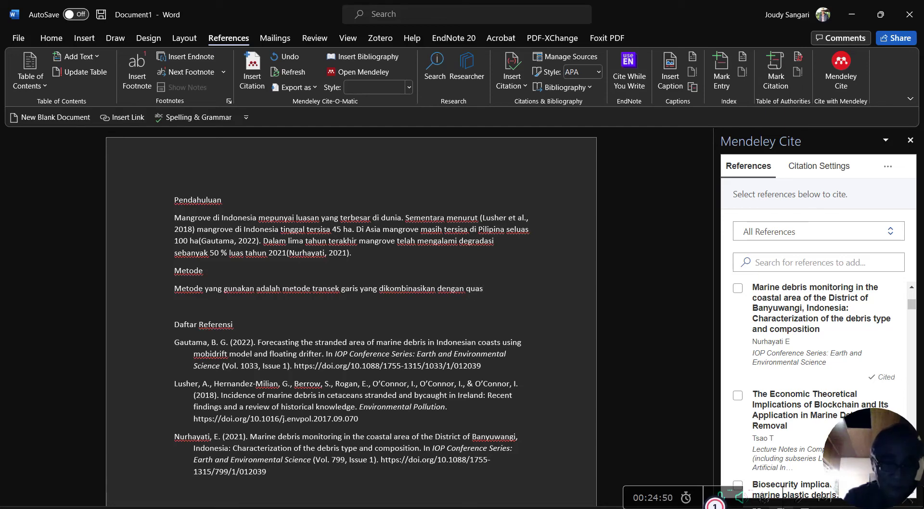
{"action": "key", "text": "BackSpace"}
{"action": "key", "text": "BackSpace"}
{"action": "key", "text": "BackSpace"}
{"action": "key", "text": "BackSpace"}
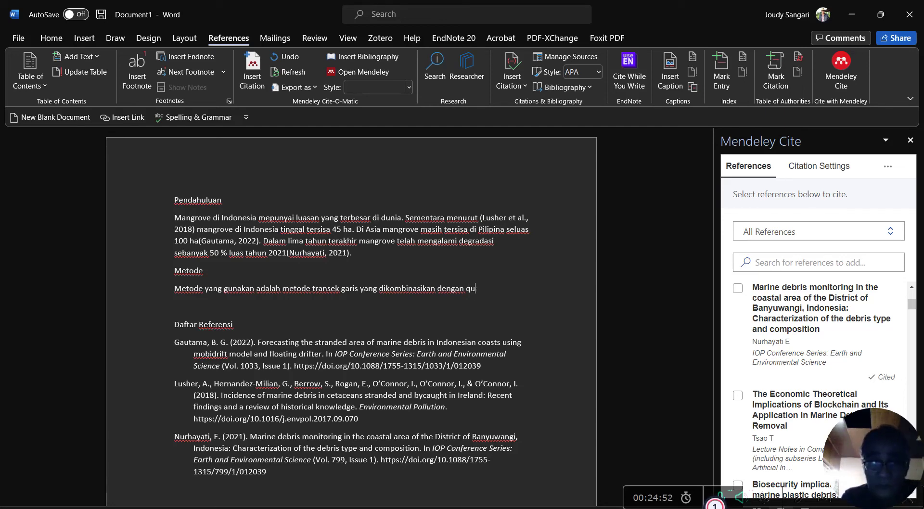
{"action": "type", "text": "kuadrat m"}
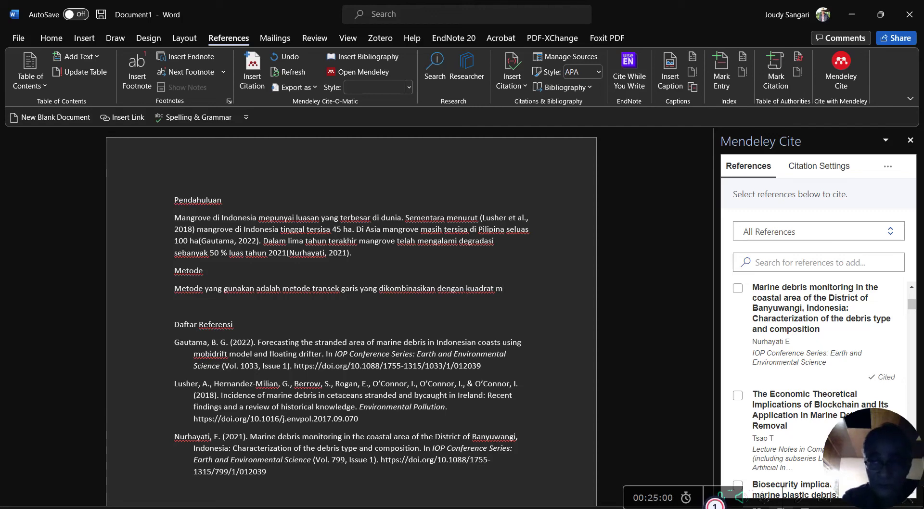
{"action": "key", "text": "BackSpace"}
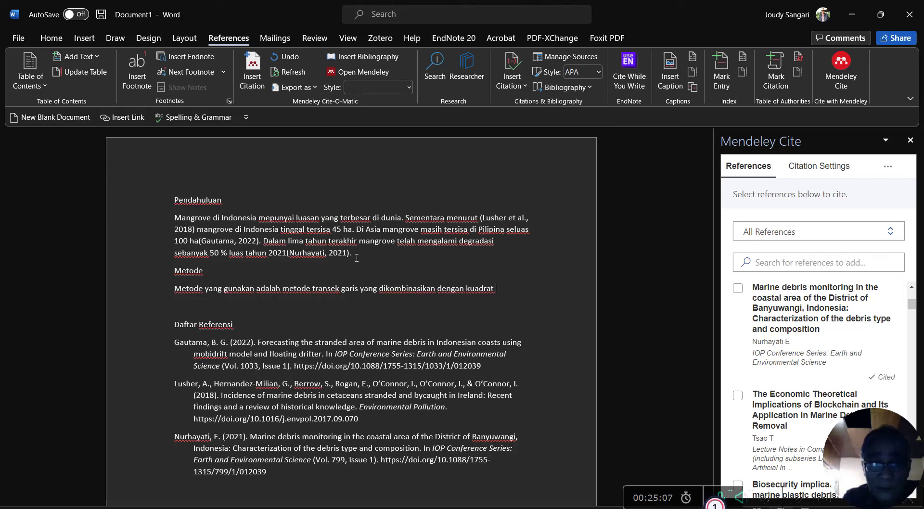
Add an opening parenthesis after "kuadrat" and insert a Mendeley citation of "Biosecurity implications of drifting marine plastic debris: Current knowledge and future research"
{"action": "type", "text": "("}
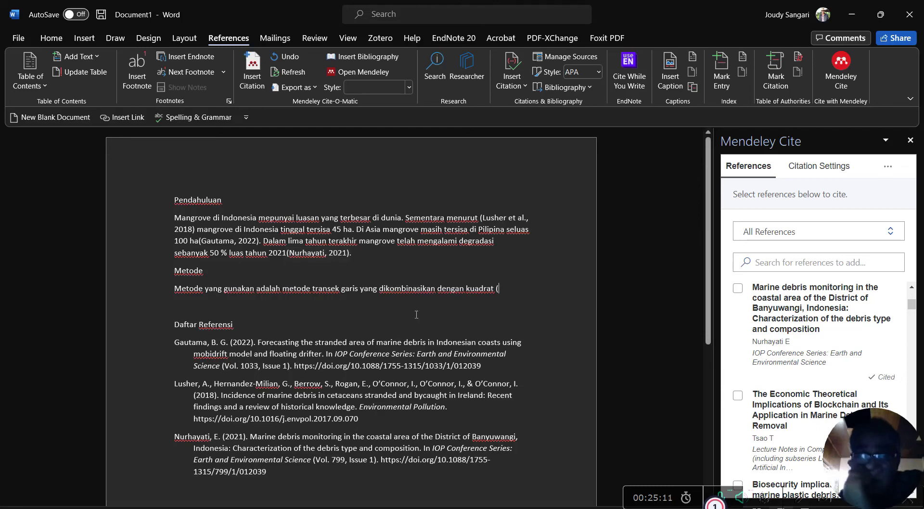
{"action": "scroll", "coordinate": [762, 405], "scroll_direction": "down", "scroll_amount": 1}
{"action": "scroll", "coordinate": [761, 405], "scroll_direction": "down", "scroll_amount": 3}
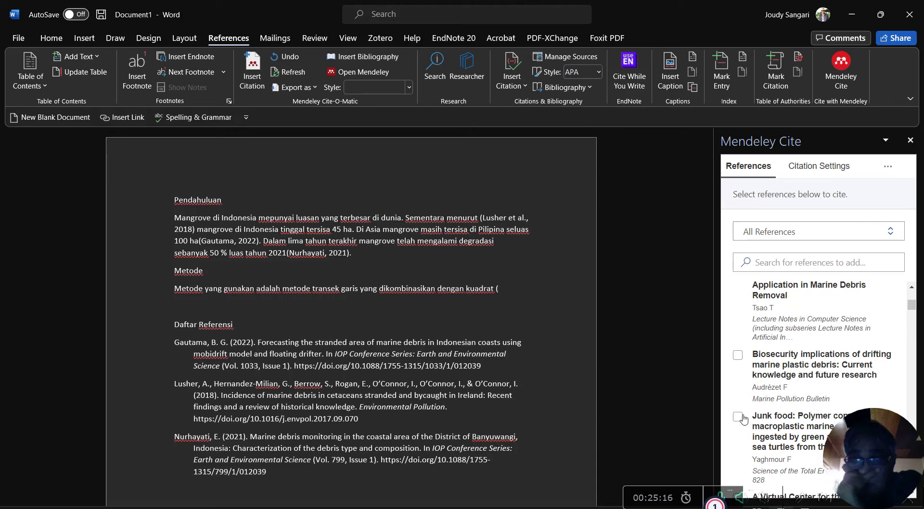
{"action": "left_click", "coordinate": [737, 355]}
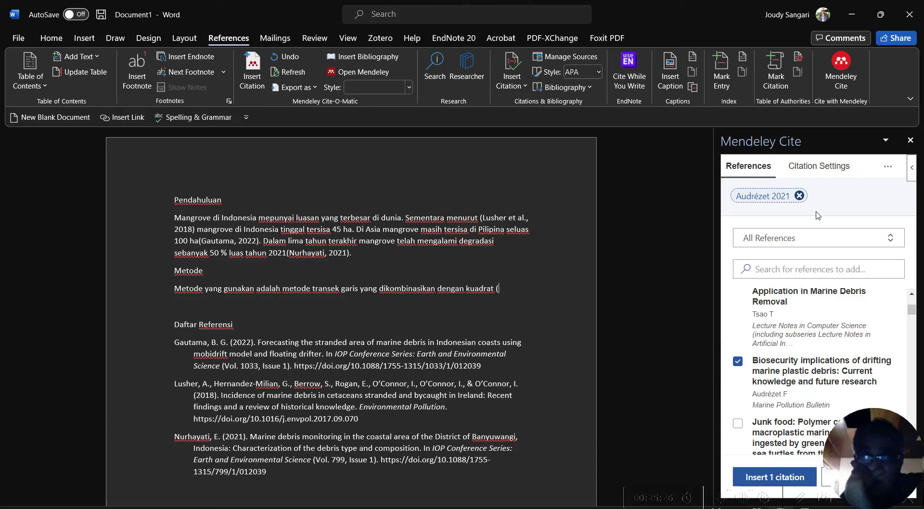
{"action": "left_click", "coordinate": [749, 486]}
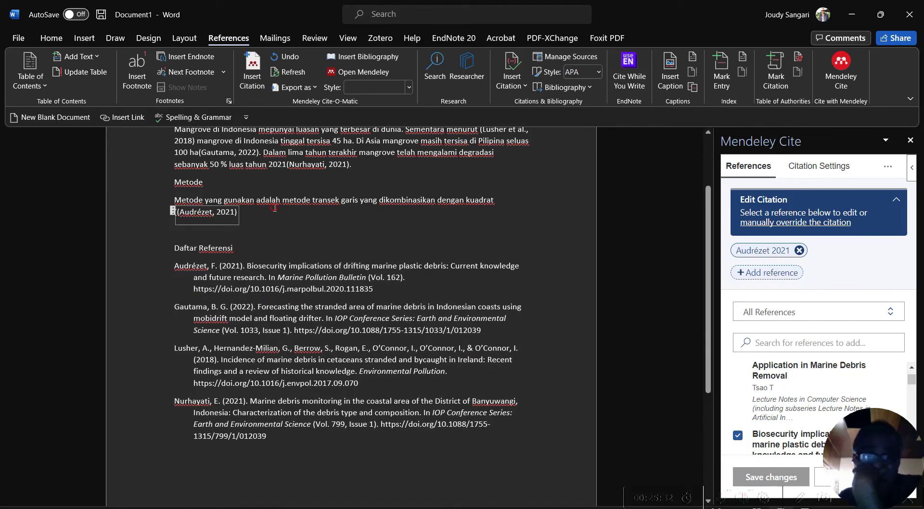
Add a period after the citation that ends the "Metode" sentence and select that citation
{"action": "type", "text": "."}
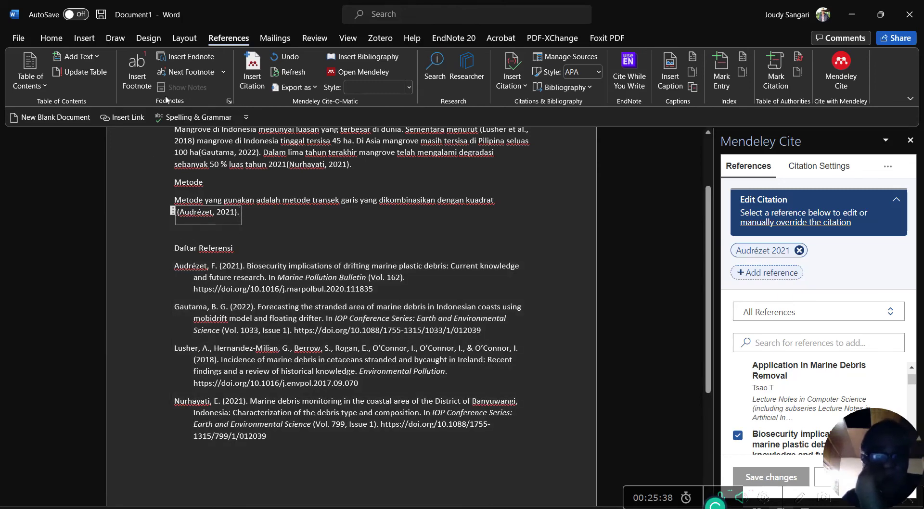
{"action": "scroll", "coordinate": [192, 299], "scroll_direction": "up", "scroll_amount": 2}
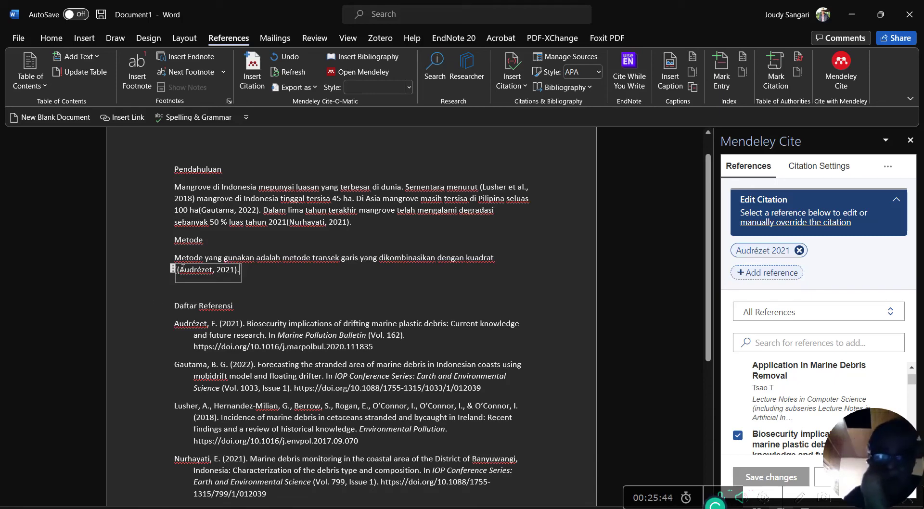
{"action": "left_click_drag", "start_coordinate": [175, 269], "coordinate": [235, 272]}
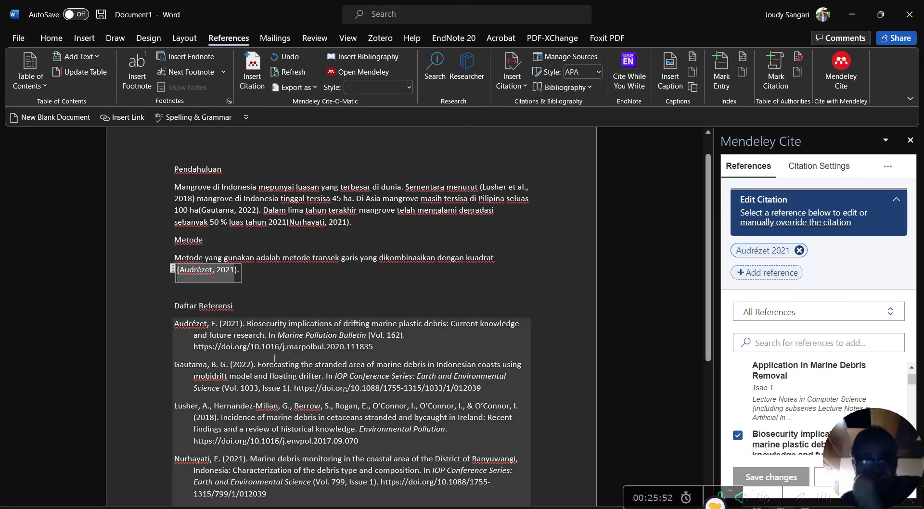
Review the in-text citations in both sections against the bibliography entries under "Daftar Referensi"
{"action": "scroll", "coordinate": [416, 342], "scroll_direction": "down", "scroll_amount": 1}
{"action": "scroll", "coordinate": [416, 342], "scroll_direction": "down", "scroll_amount": 5}
{"action": "scroll", "coordinate": [641, 444], "scroll_direction": "up", "scroll_amount": 5}
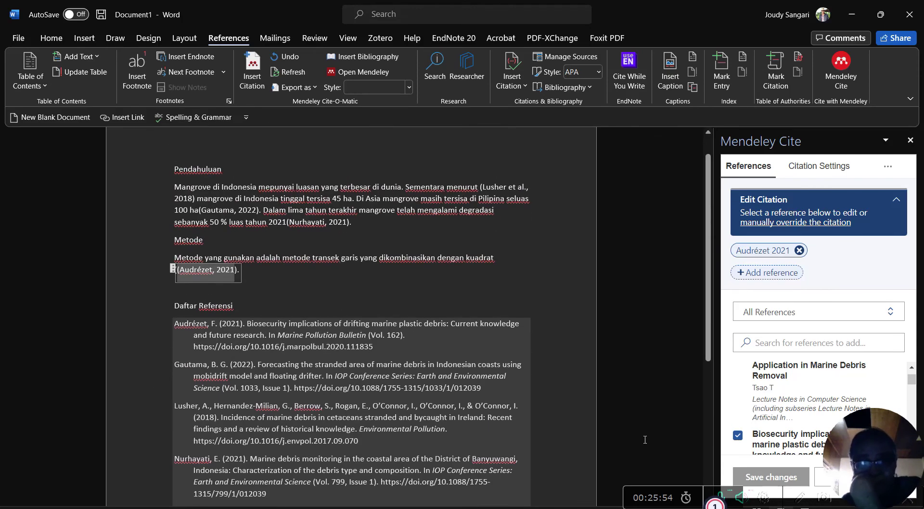
{"action": "left_click", "coordinate": [539, 457]}
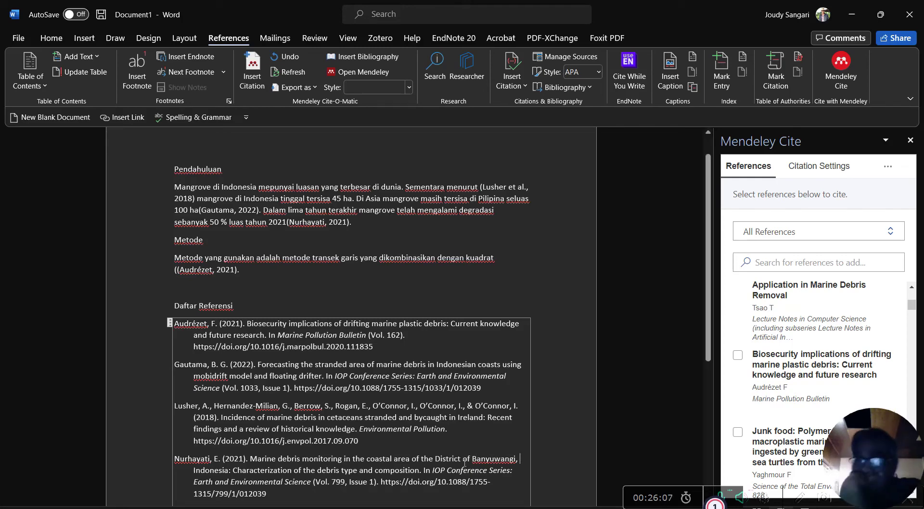
{"action": "scroll", "coordinate": [775, 85], "scroll_direction": "down", "scroll_amount": 3}
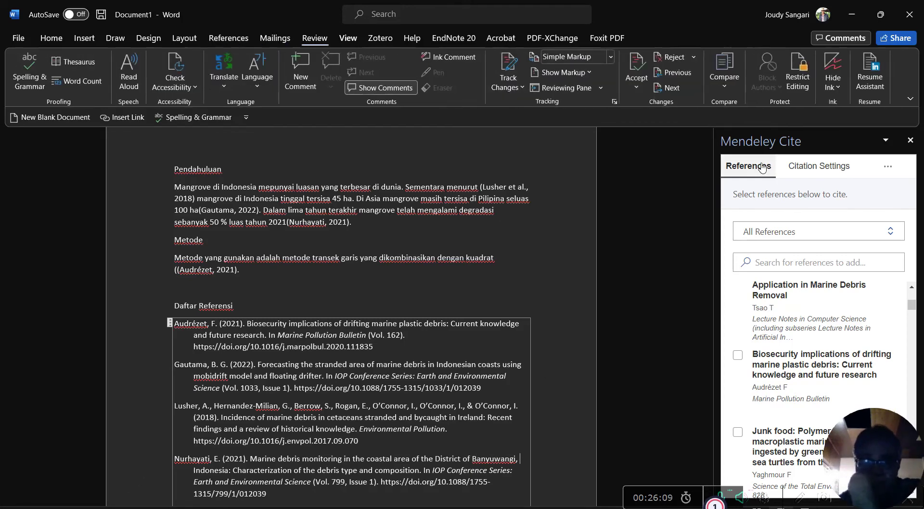
{"action": "scroll", "coordinate": [385, 289], "scroll_direction": "up", "scroll_amount": 1}
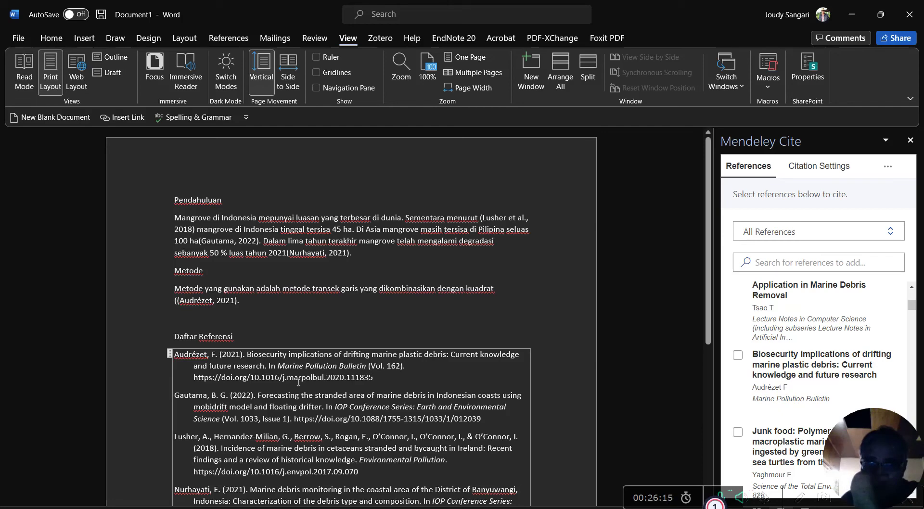
{"action": "left_click", "coordinate": [479, 219]}
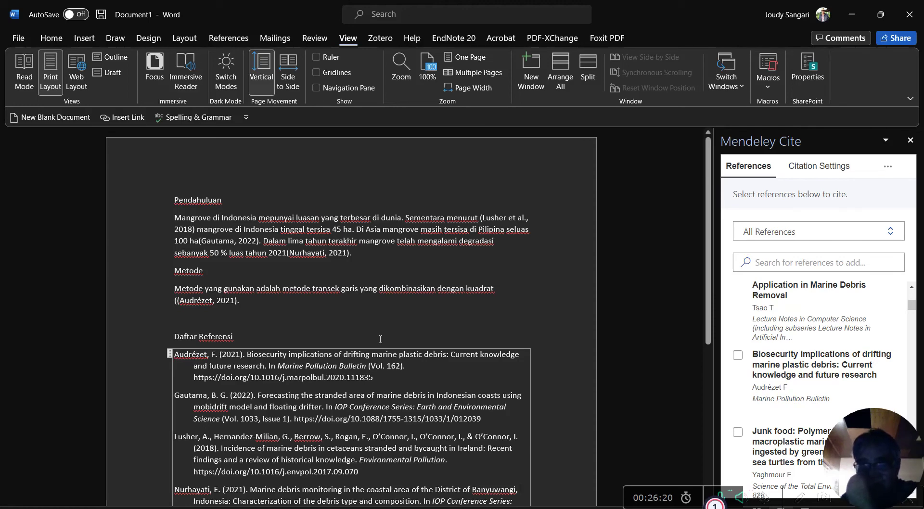
{"action": "scroll", "coordinate": [825, 339], "scroll_direction": "up", "scroll_amount": 3}
{"action": "scroll", "coordinate": [819, 325], "scroll_direction": "up", "scroll_amount": 3}
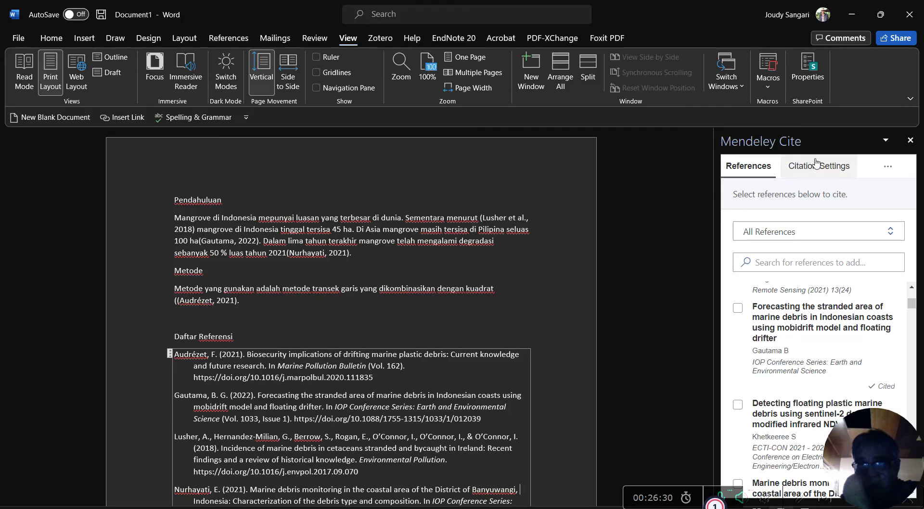
Change the Mendeley citation style of the document to Elsevier - Harvard 2
{"action": "left_click", "coordinate": [830, 168]}
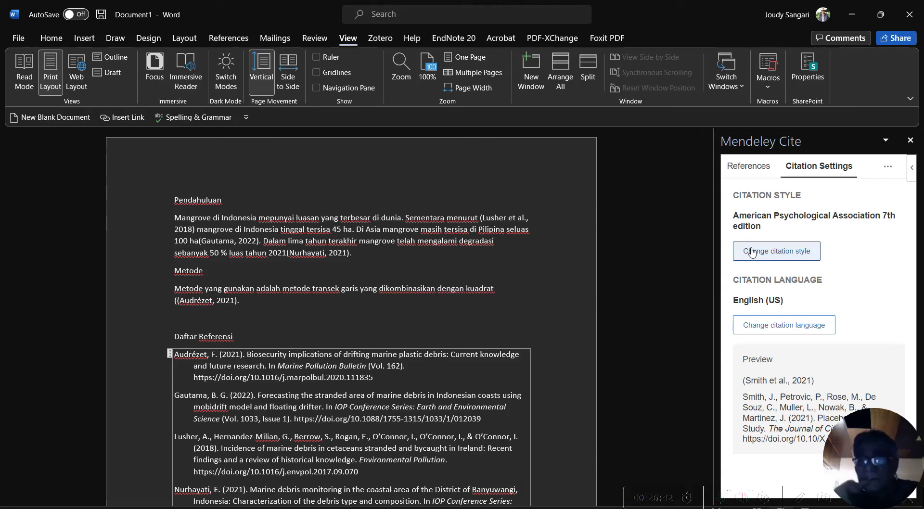
{"action": "left_click", "coordinate": [789, 253]}
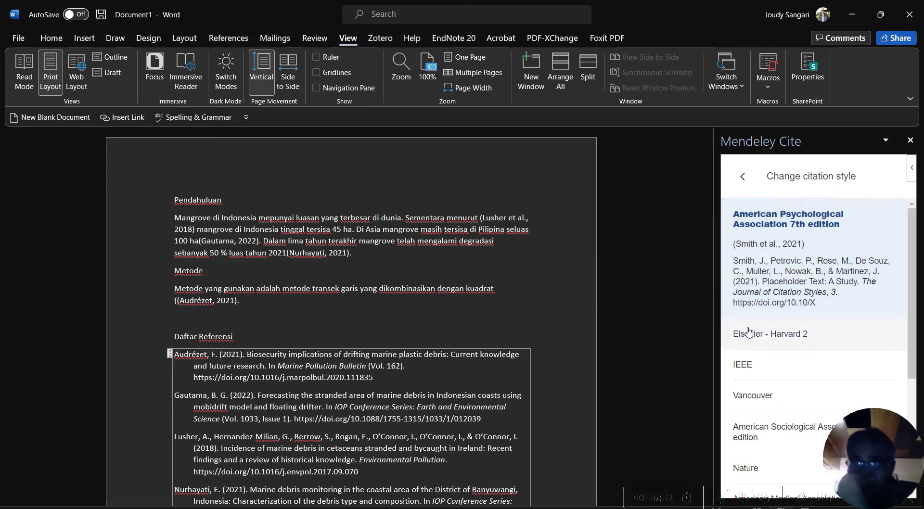
{"action": "left_click", "coordinate": [771, 337]}
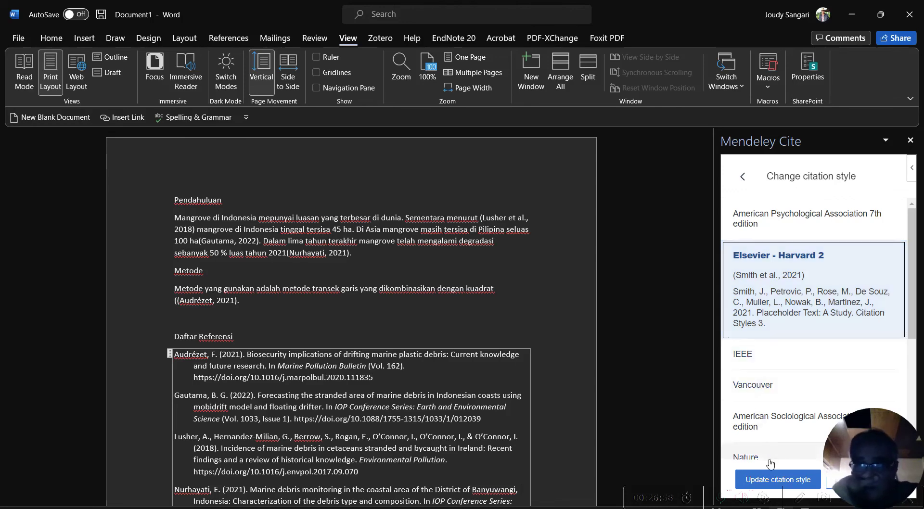
{"action": "left_click", "coordinate": [778, 480]}
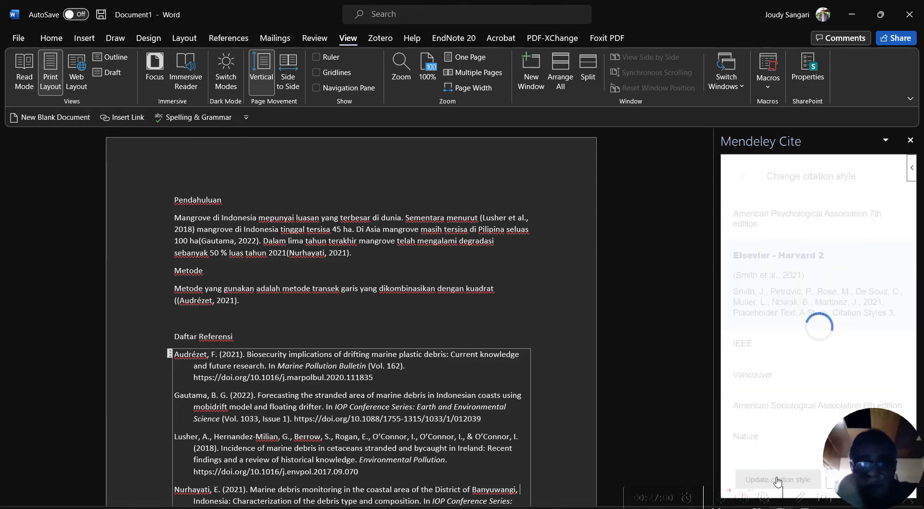
{"action": "scroll", "coordinate": [310, 340], "scroll_direction": "down", "scroll_amount": 2}
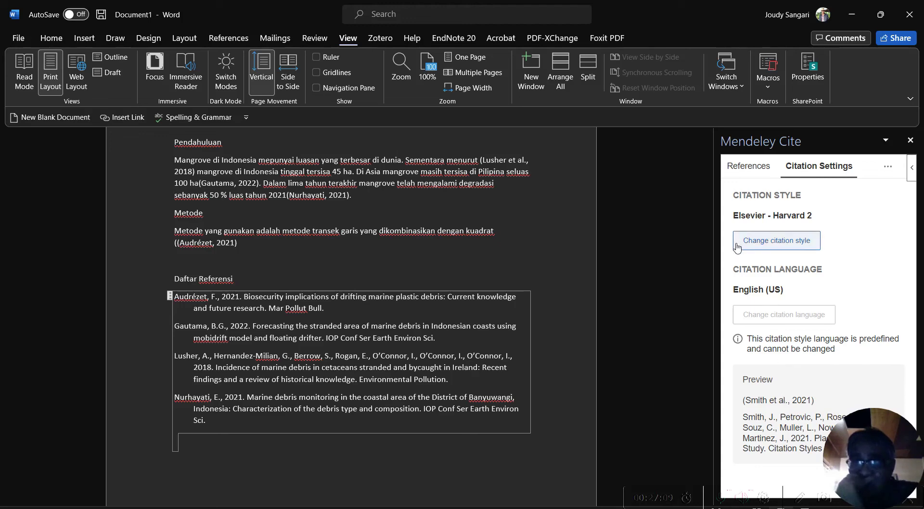
Switch the Mendeley citation style to IEEE, checking the author-year citations in the "Pendahuluan" paragraph before updating
{"action": "left_click", "coordinate": [770, 245]}
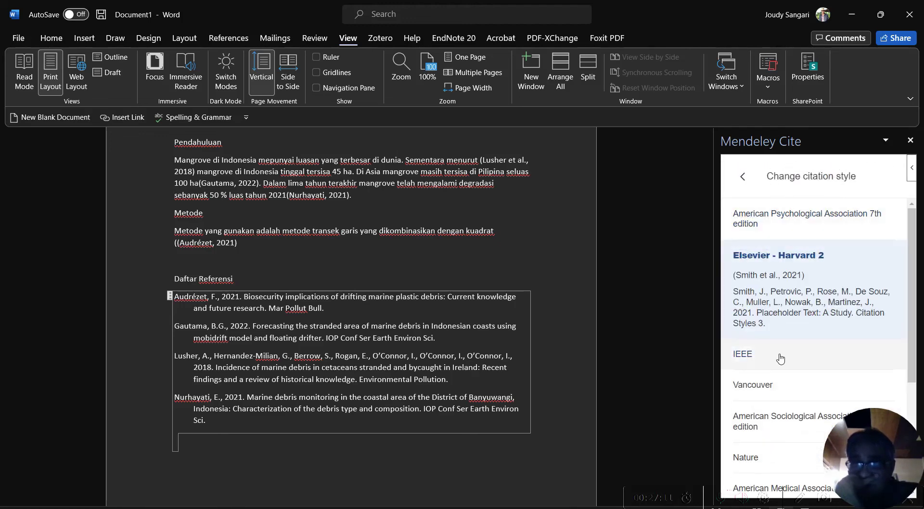
{"action": "left_click", "coordinate": [767, 365]}
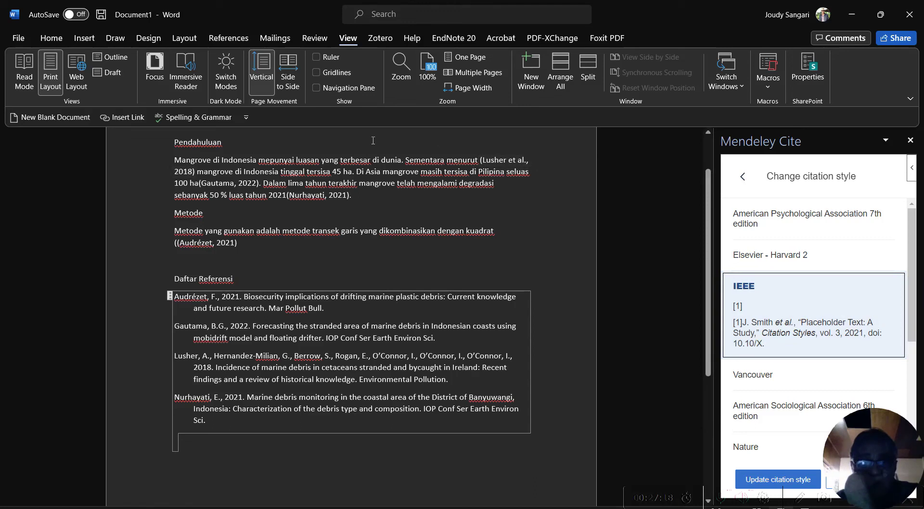
{"action": "left_click", "coordinate": [240, 182]}
{"action": "left_click", "coordinate": [337, 196]}
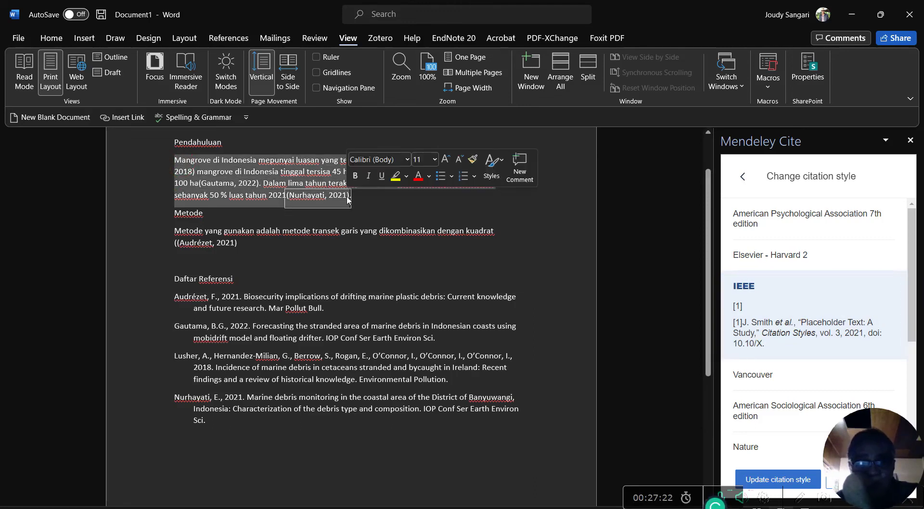
{"action": "left_click", "coordinate": [386, 196]}
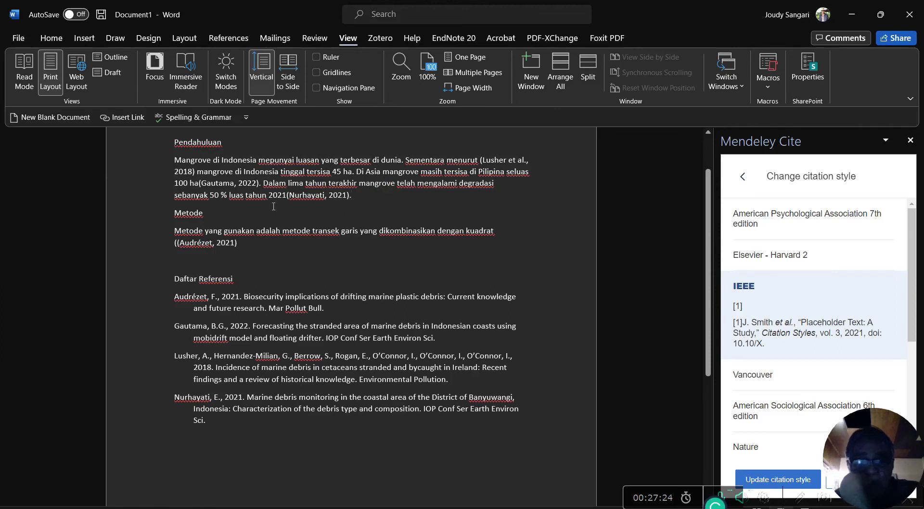
{"action": "left_click", "coordinate": [287, 195]}
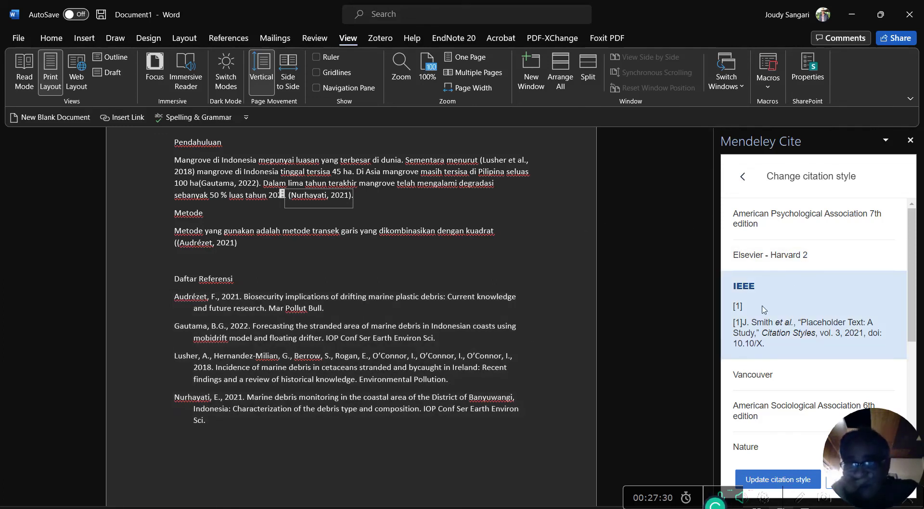
{"action": "left_click", "coordinate": [776, 480]}
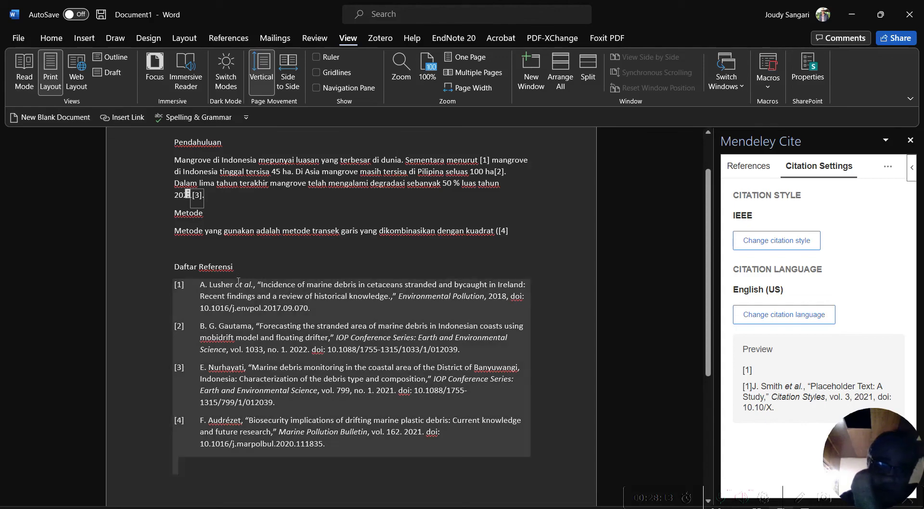
Highlight "et al." in the first bibliography entry and change the Mendeley citation language to Bahasa Indonesia
{"action": "left_click_drag", "start_coordinate": [235, 284], "coordinate": [252, 285]}
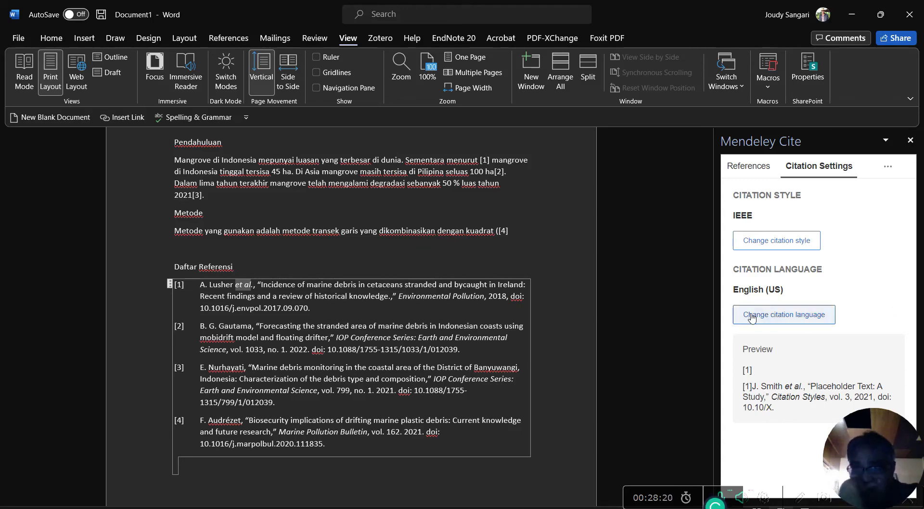
{"action": "left_click", "coordinate": [795, 321]}
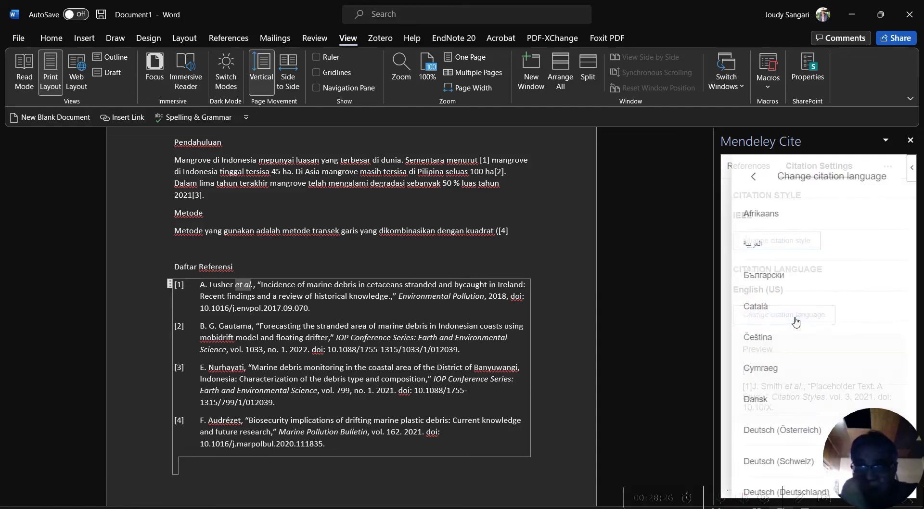
{"action": "scroll", "coordinate": [795, 321], "scroll_direction": "down", "scroll_amount": 3}
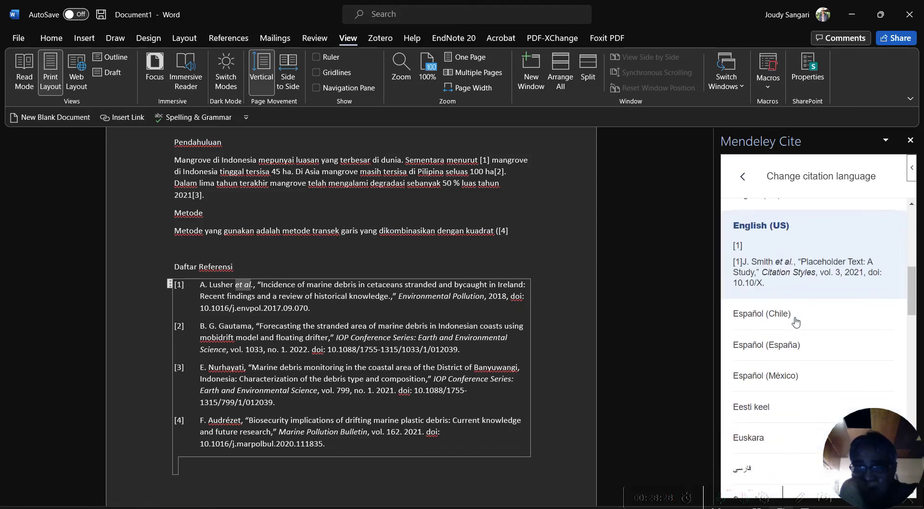
{"action": "scroll", "coordinate": [795, 323], "scroll_direction": "down", "scroll_amount": 5}
{"action": "scroll", "coordinate": [796, 325], "scroll_direction": "down", "scroll_amount": 4}
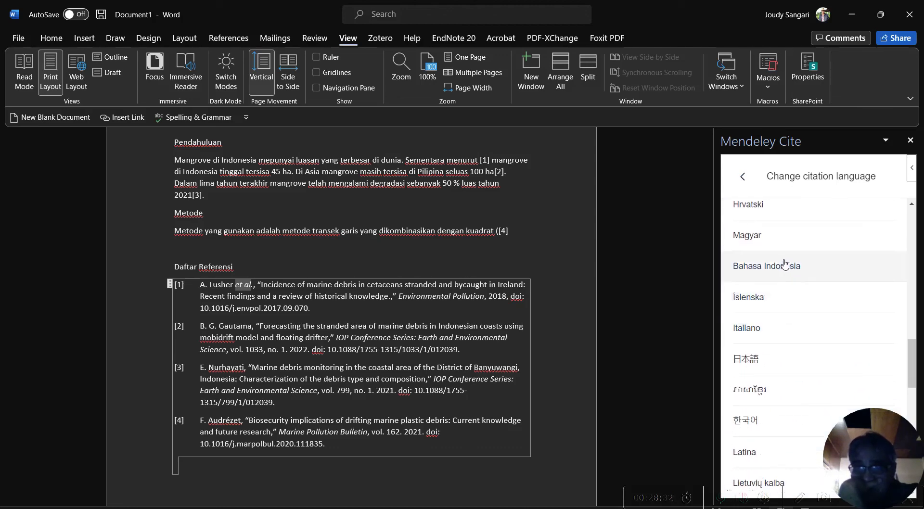
{"action": "left_click", "coordinate": [785, 266]}
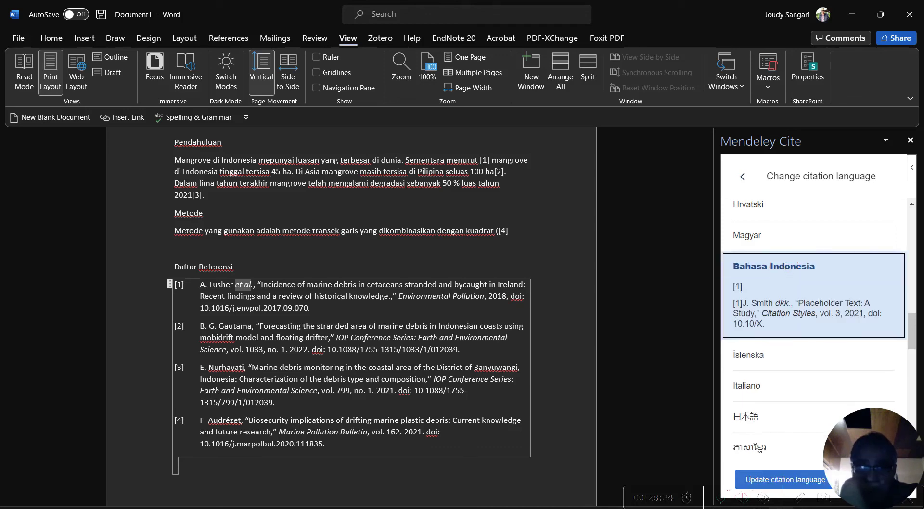
{"action": "left_click", "coordinate": [782, 481]}
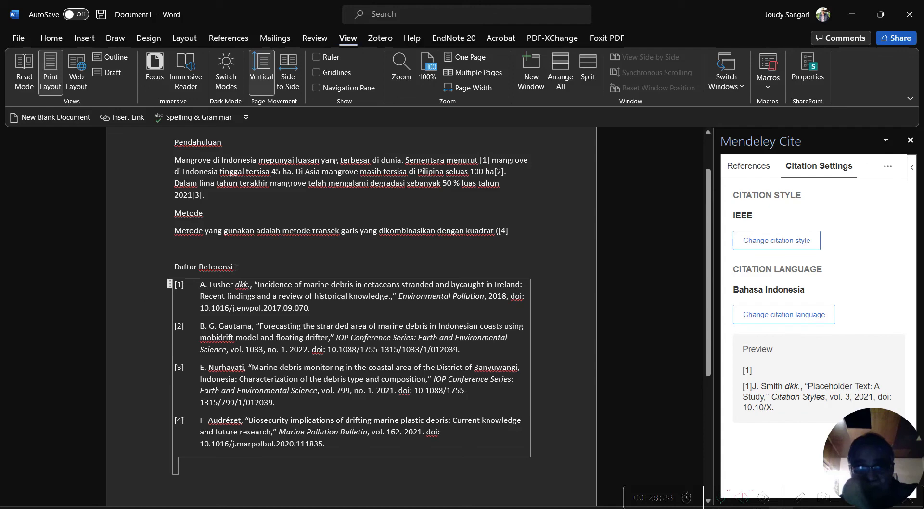
Highlight "dkk." in the first bibliography entry to examine the Indonesian wording, and minimize the document window
{"action": "left_click_drag", "start_coordinate": [234, 287], "coordinate": [249, 285]}
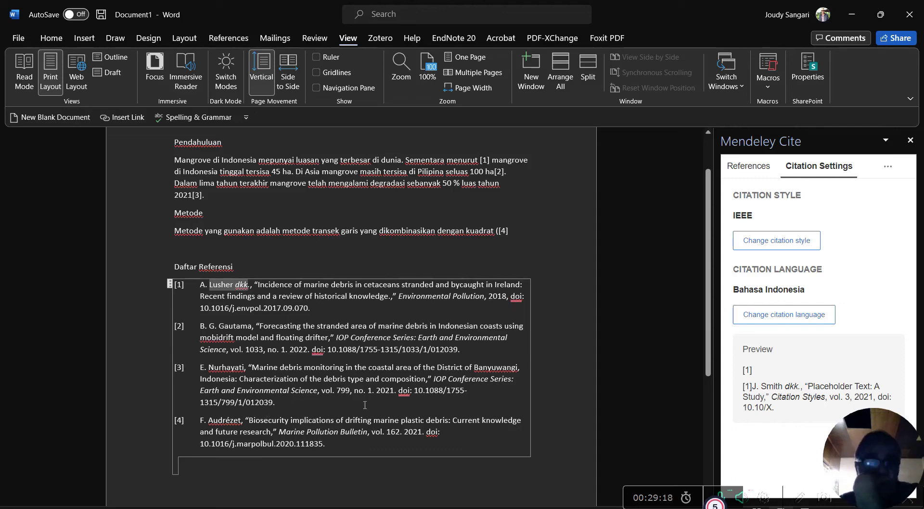
{"action": "scroll", "coordinate": [516, 306], "scroll_direction": "up", "scroll_amount": 2}
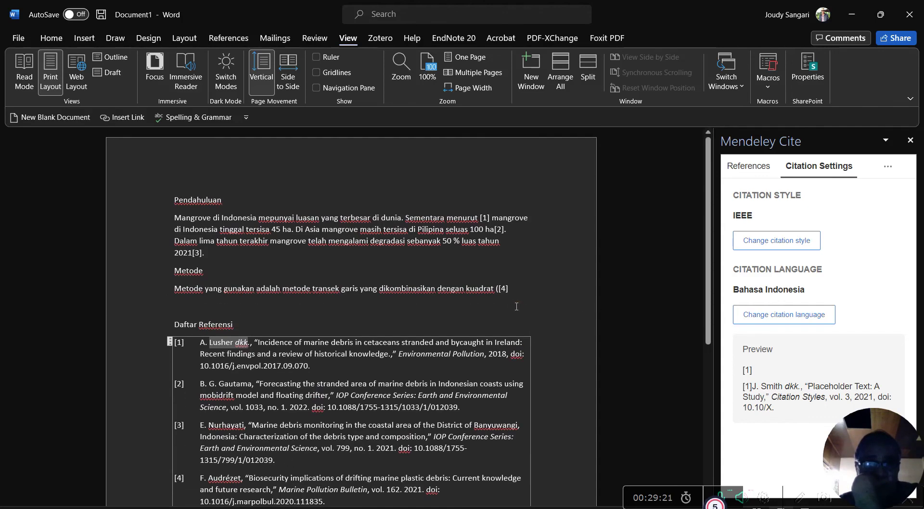
{"action": "left_click", "coordinate": [508, 300]}
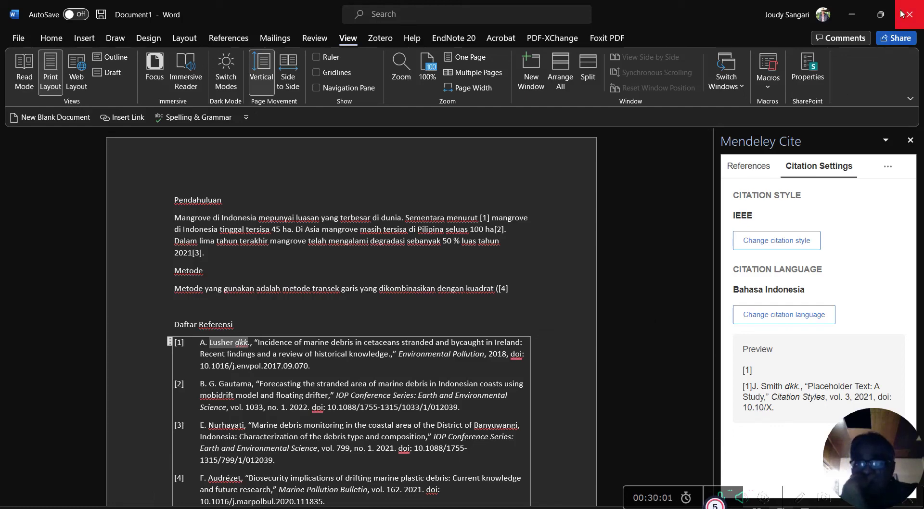
{"action": "left_click", "coordinate": [845, 19]}
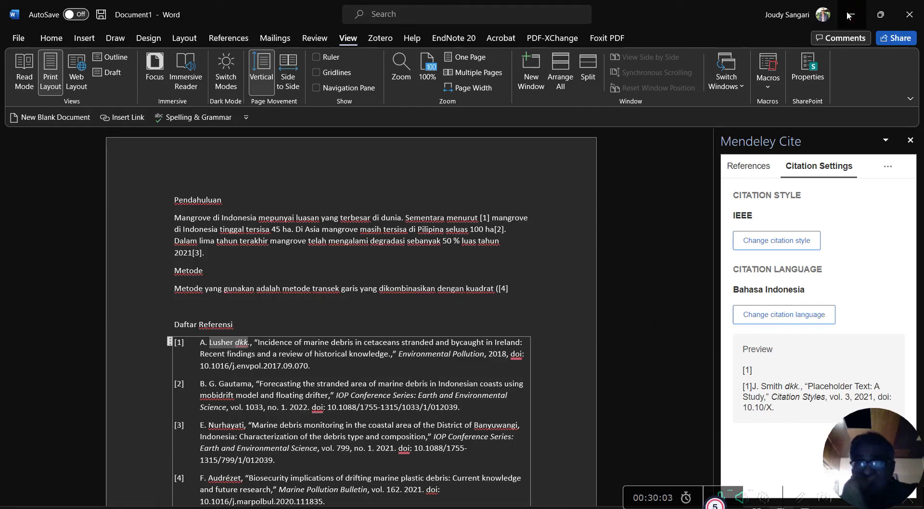